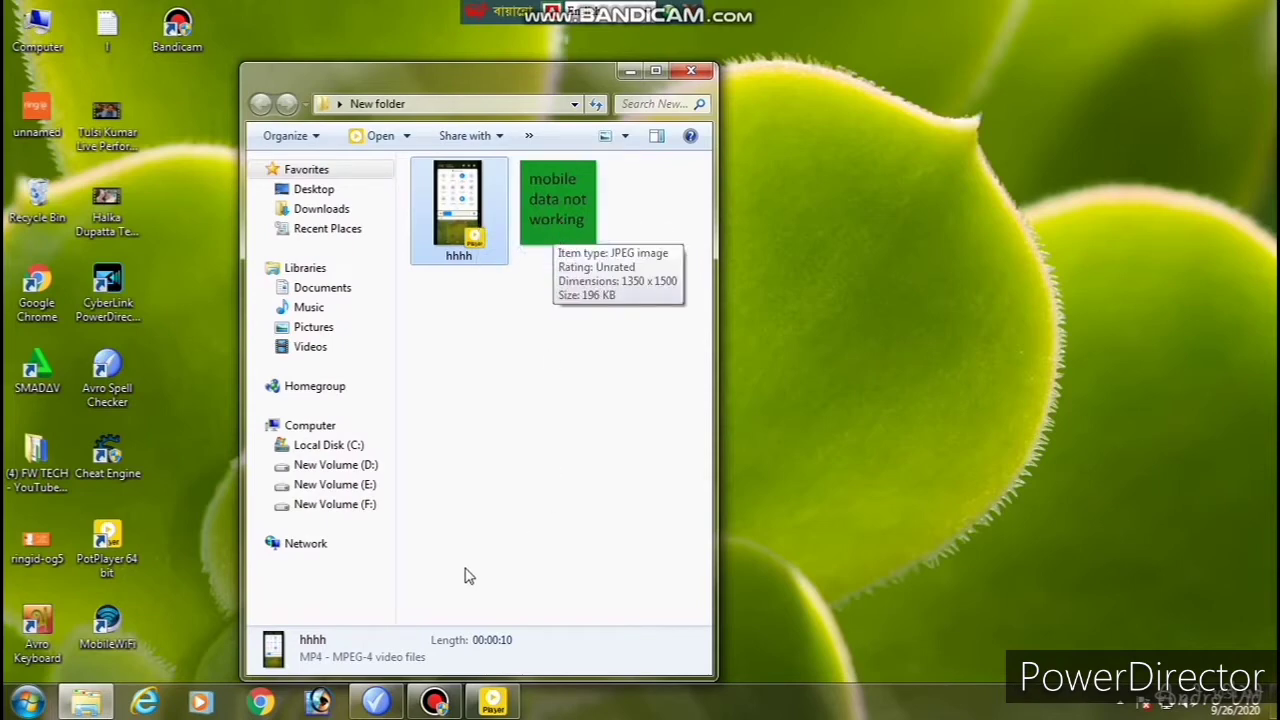
# Bring up the Avro Pad notes and arrange them side by side with the New folder window
pyautogui.click(376, 702)
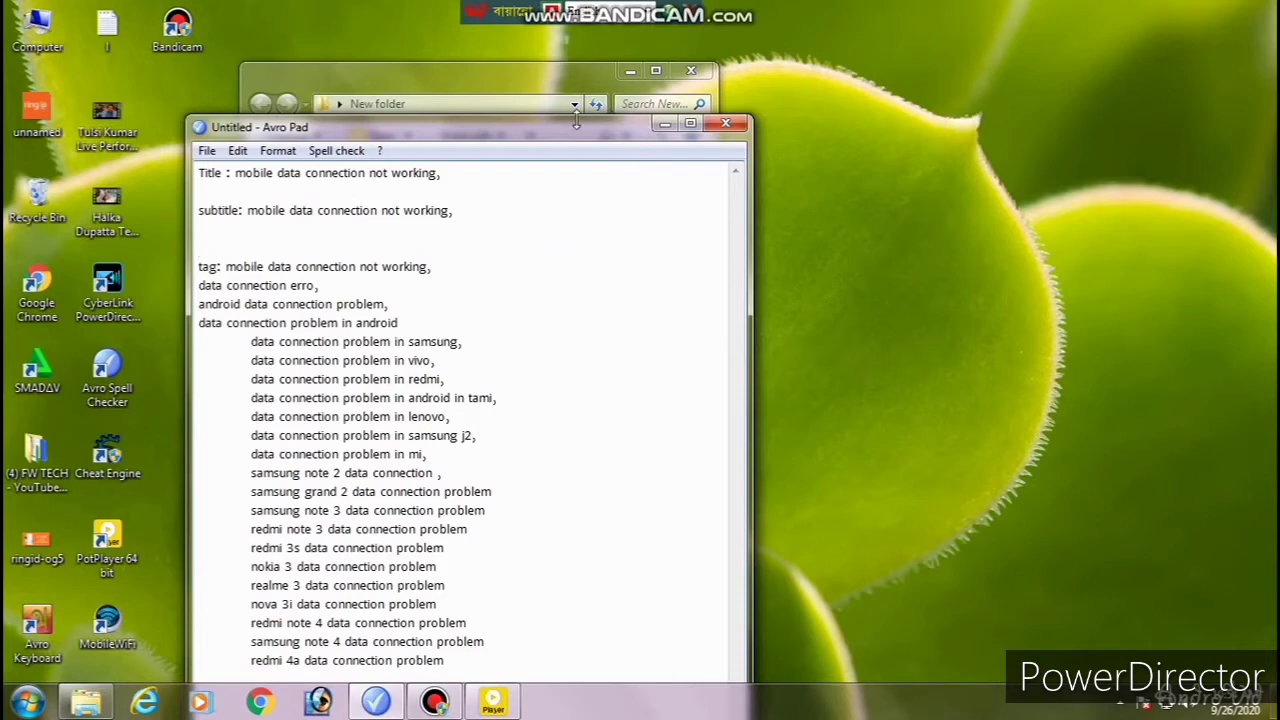
pyautogui.moveTo(560, 131); pyautogui.dragTo(1055, 91)
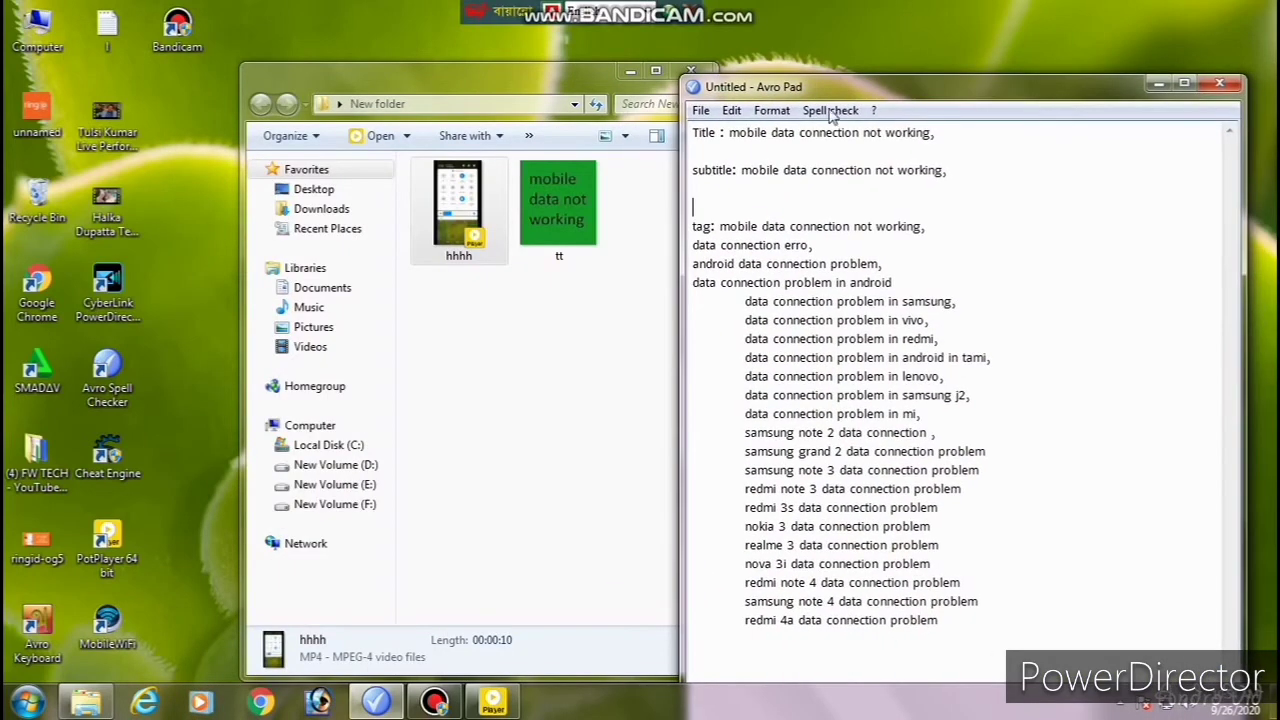
pyautogui.moveTo(551, 77); pyautogui.dragTo(411, 63)
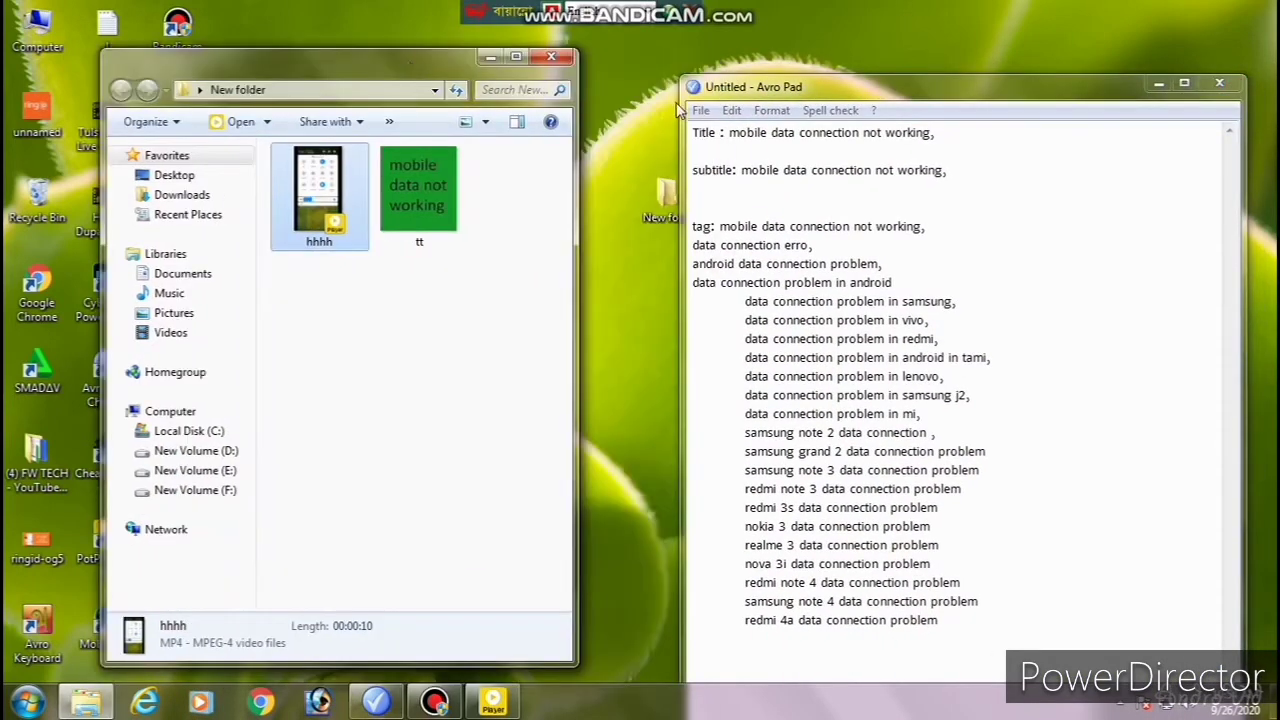
# Rename the hhhh video file as "mobile data connection not working"
pyautogui.rightClick(316, 212)
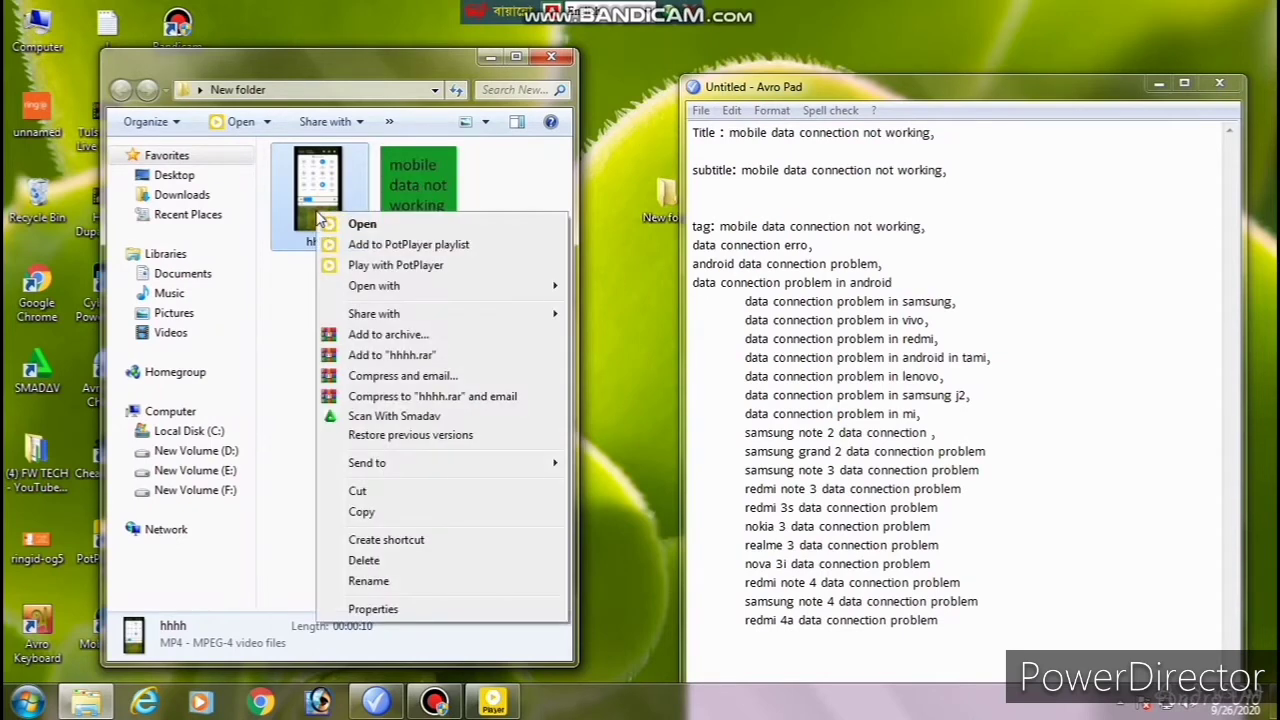
pyautogui.click(449, 579)
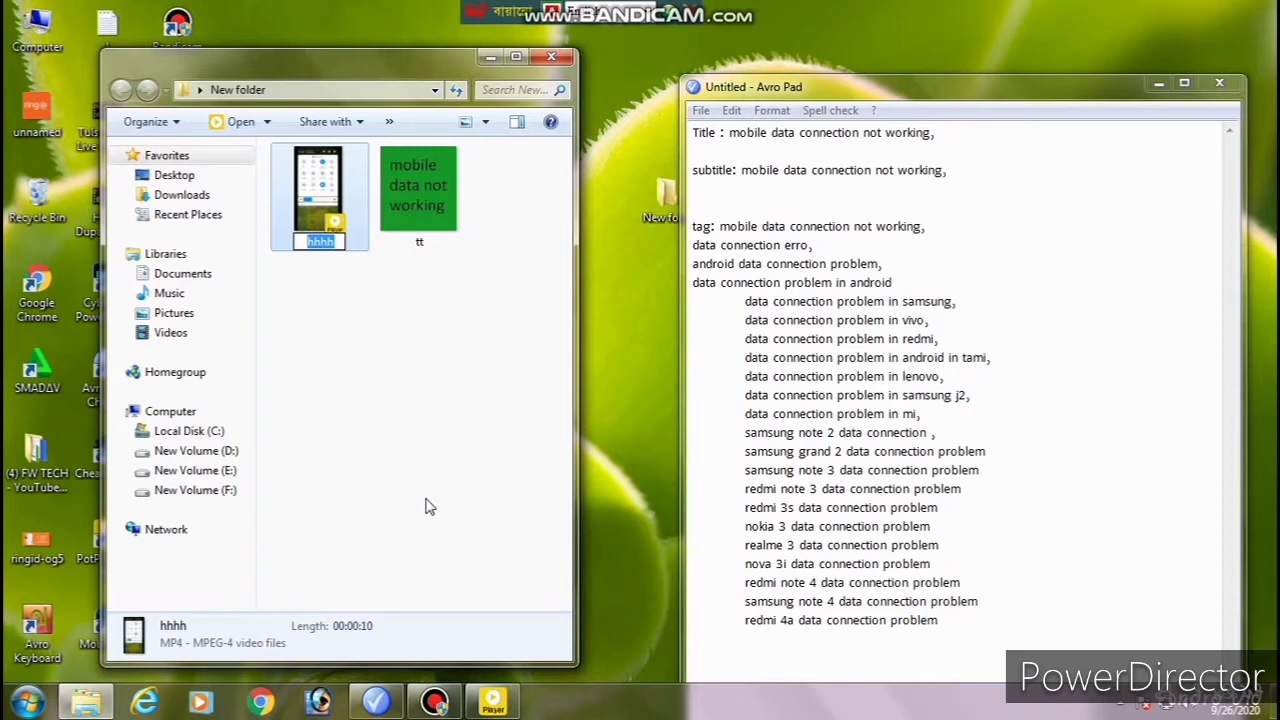
pyautogui.write('mobile data')
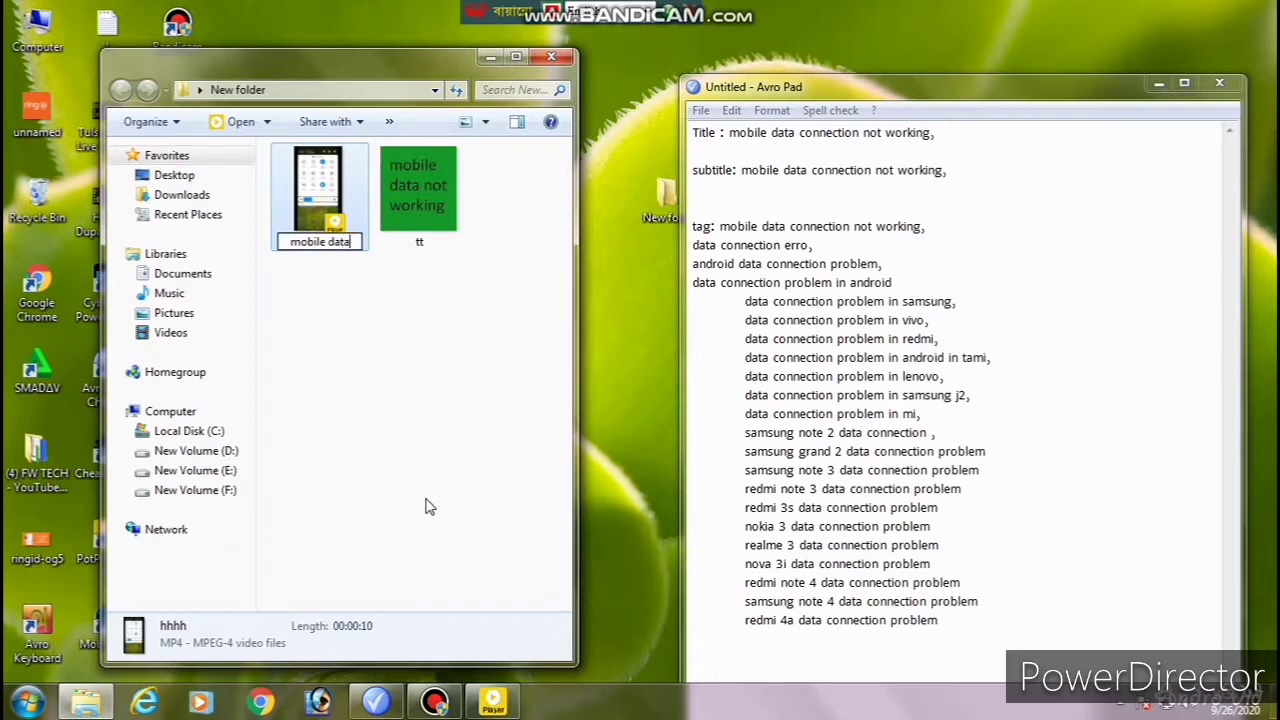
pyautogui.write(' co')
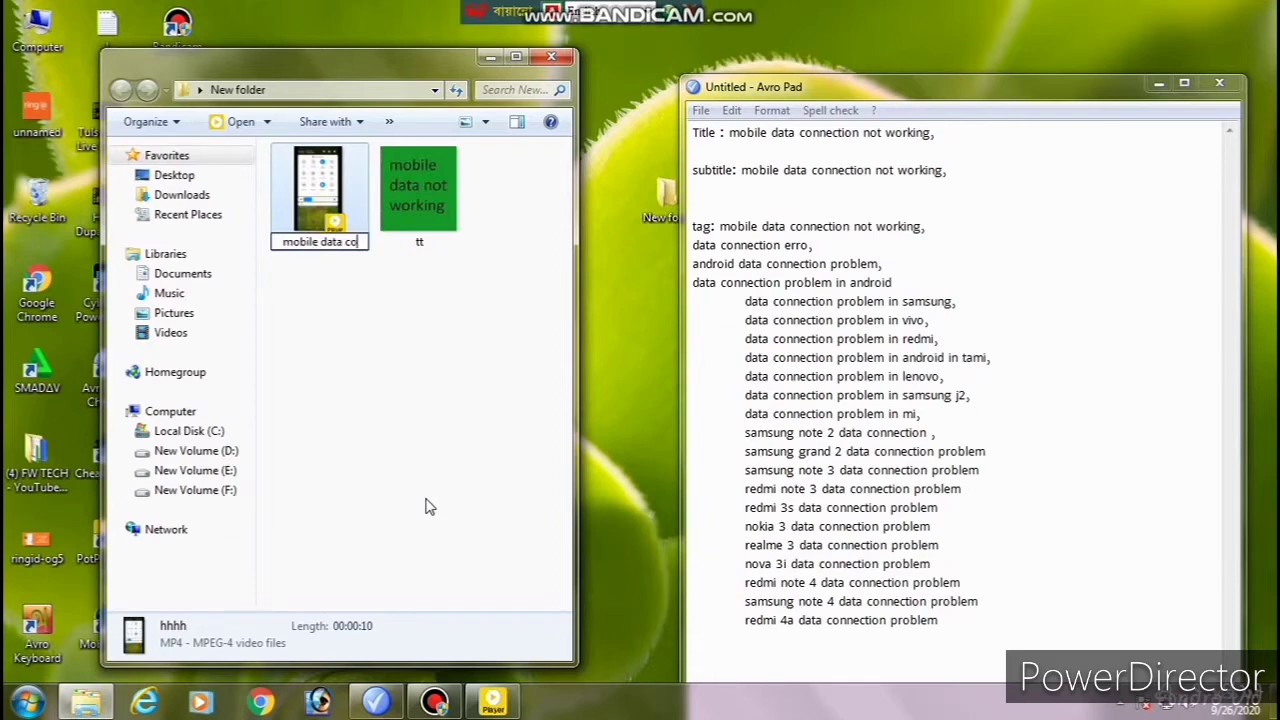
pyautogui.write('nnec')
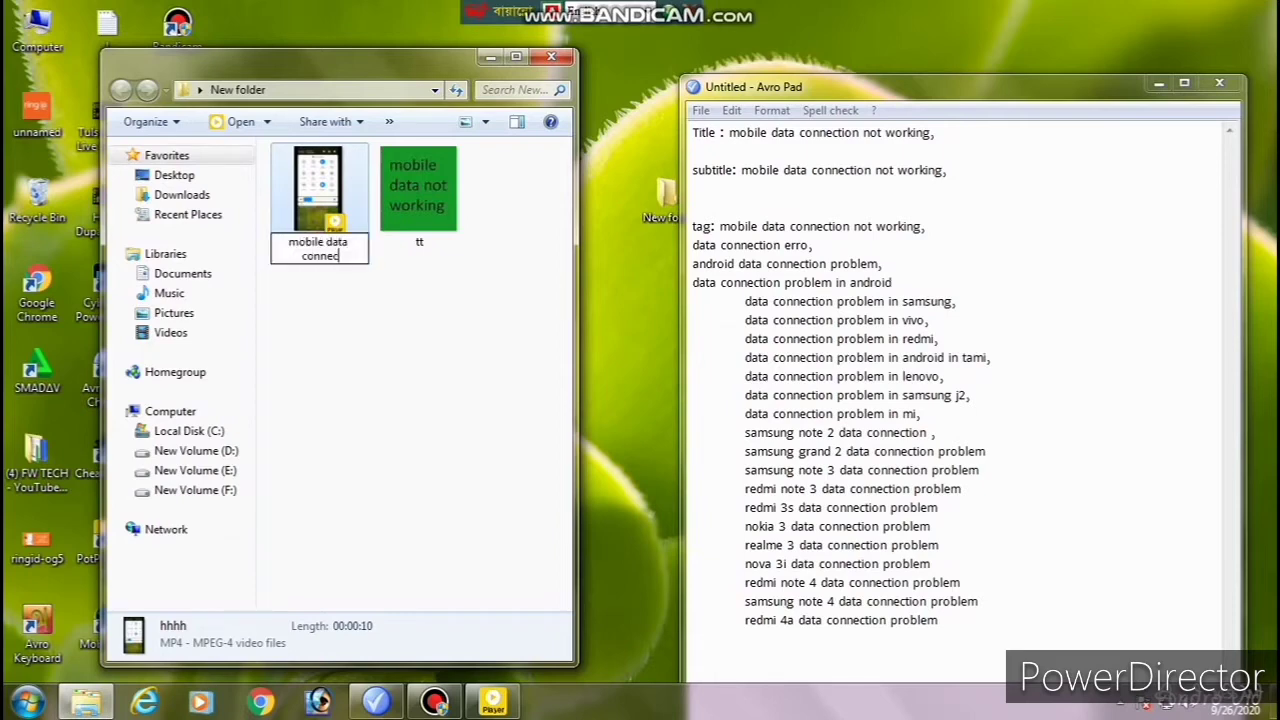
pyautogui.write('tion not working')
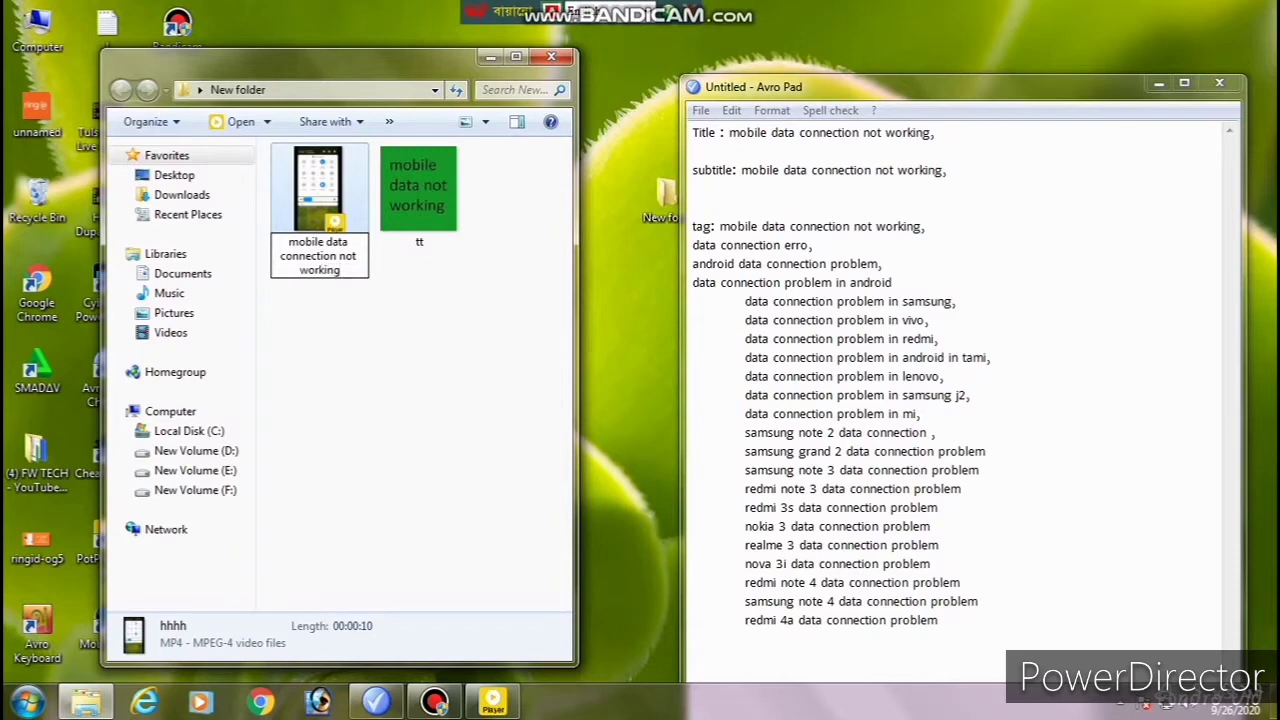
pyautogui.click(425, 504)
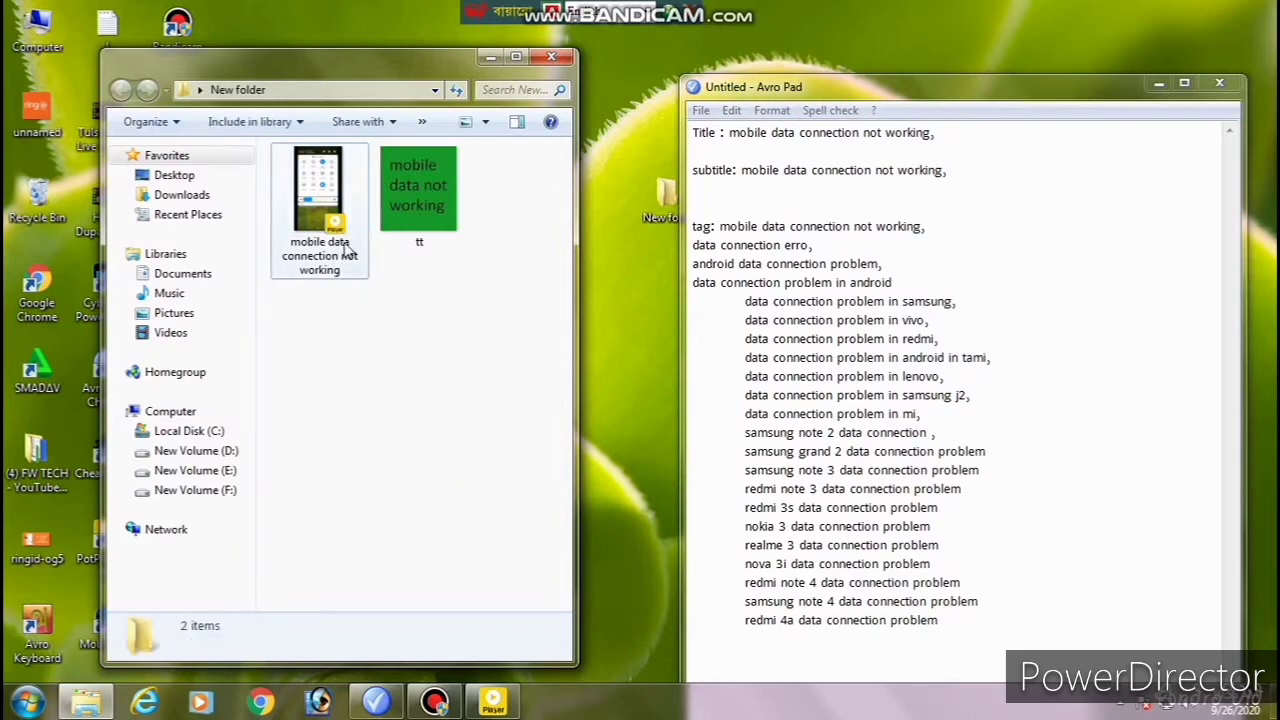
# Show the detailed properties of the renamed video file
pyautogui.rightClick(346, 250)
pyautogui.rightClick(318, 200)
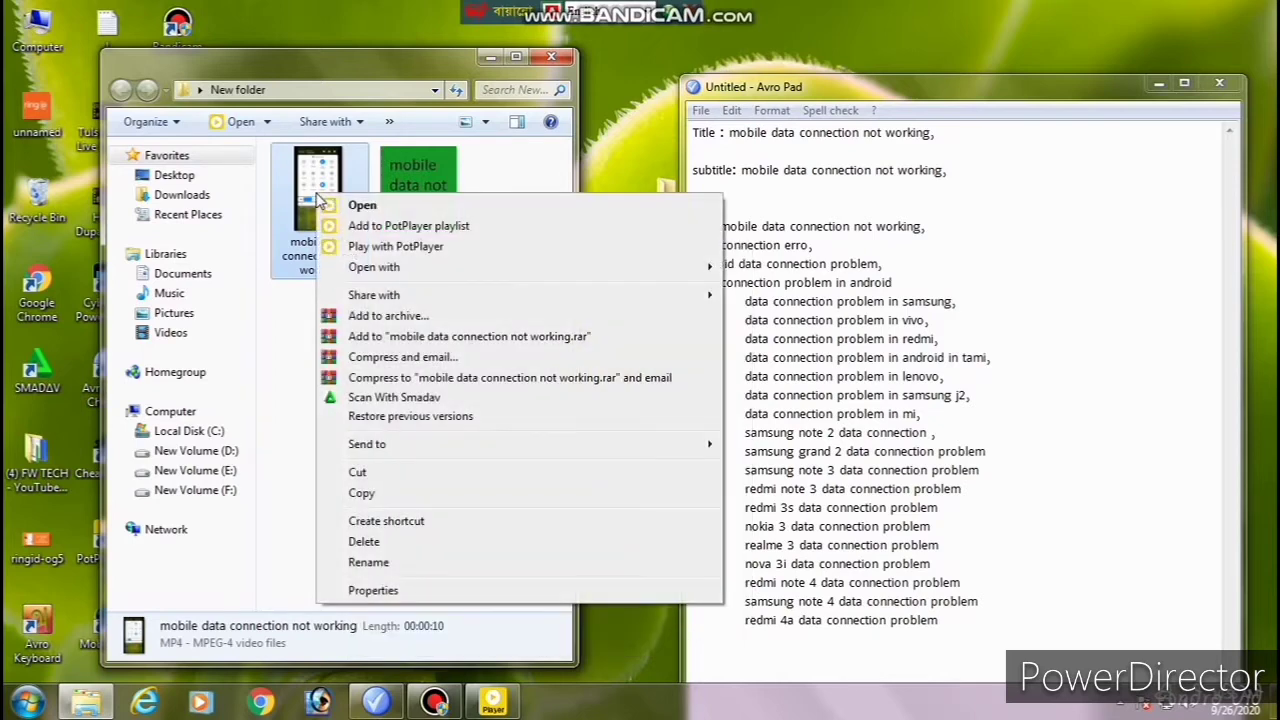
pyautogui.click(397, 591)
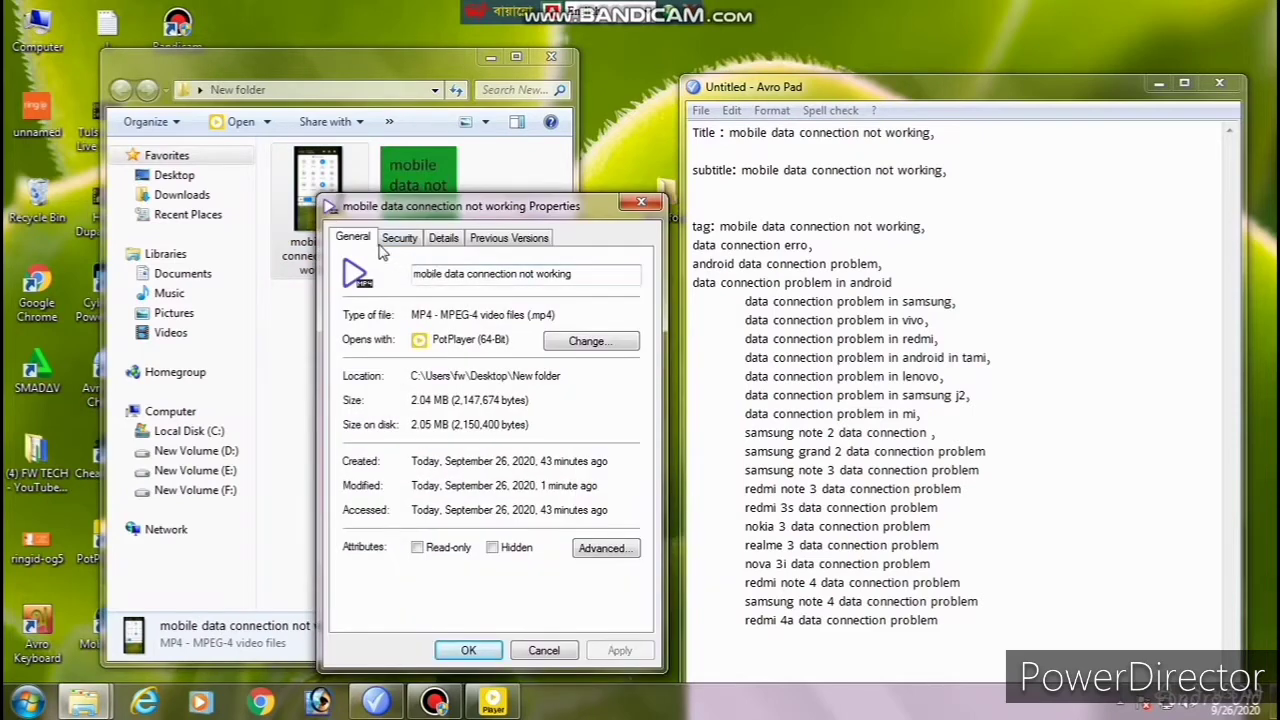
pyautogui.click(445, 240)
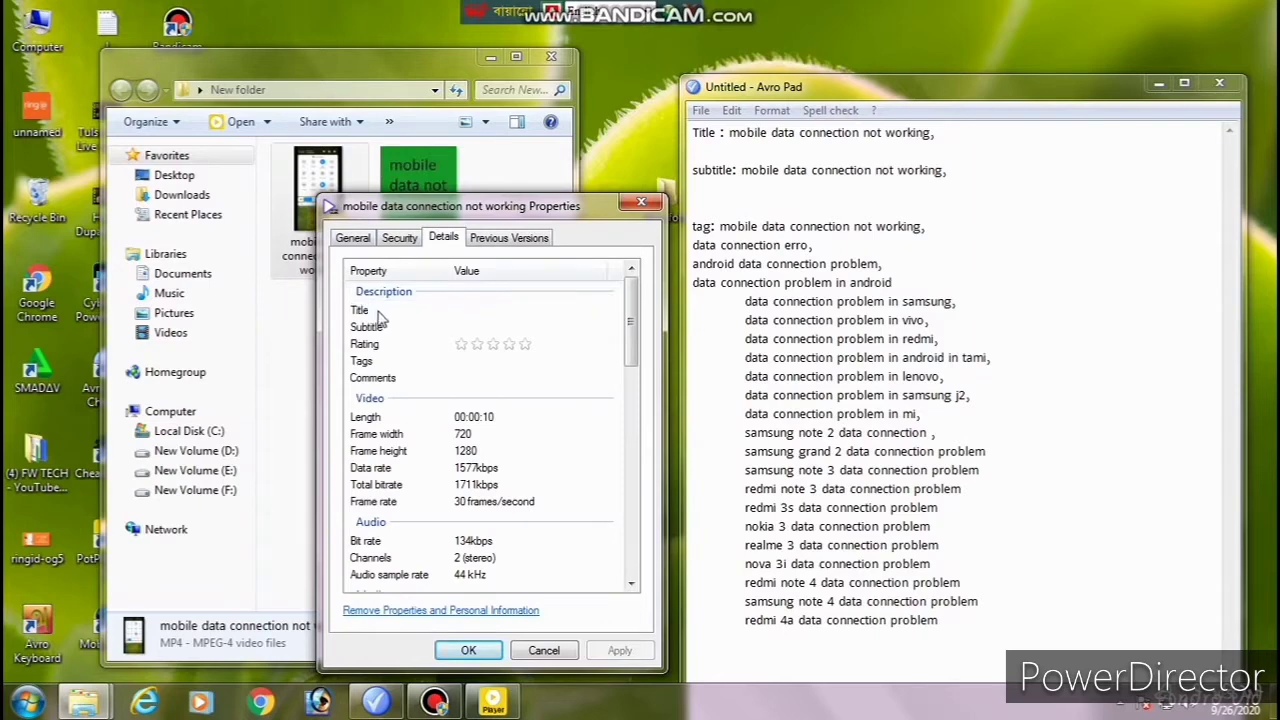
# Copy the title text "mobile data connection not working," from the notes into the video's Title property
pyautogui.click(461, 309)
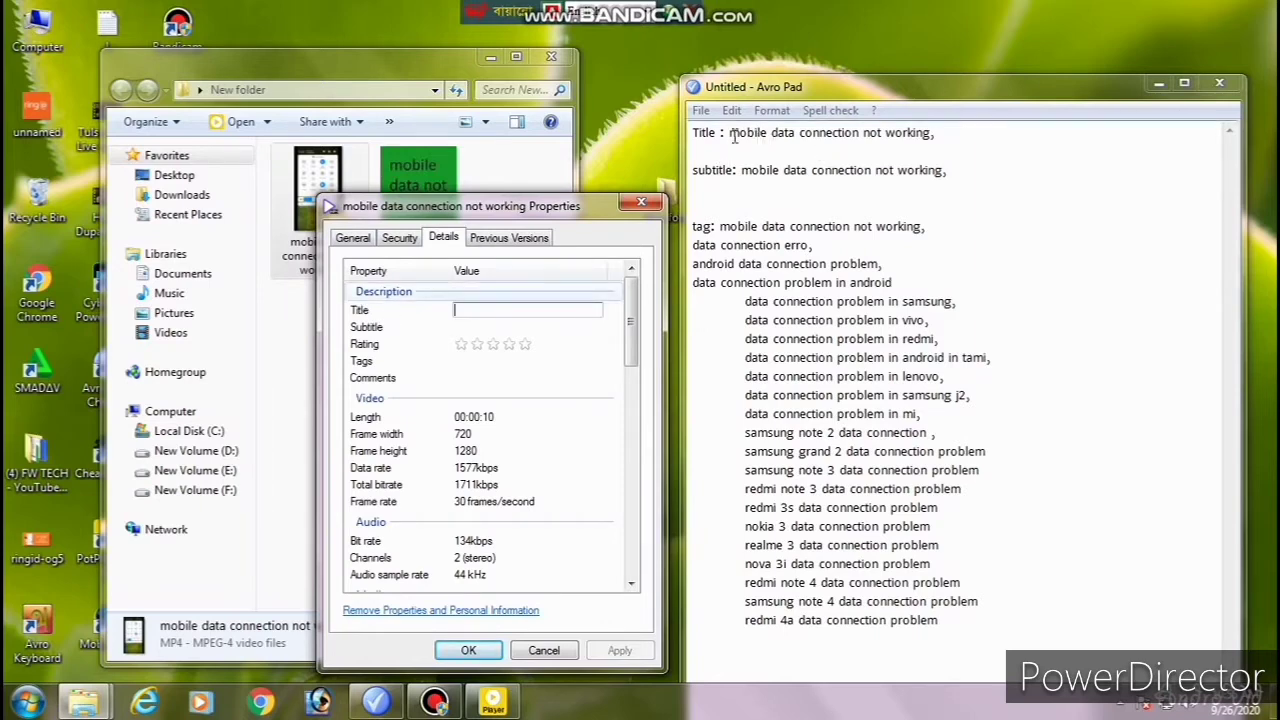
pyautogui.moveTo(731, 133); pyautogui.dragTo(931, 147)
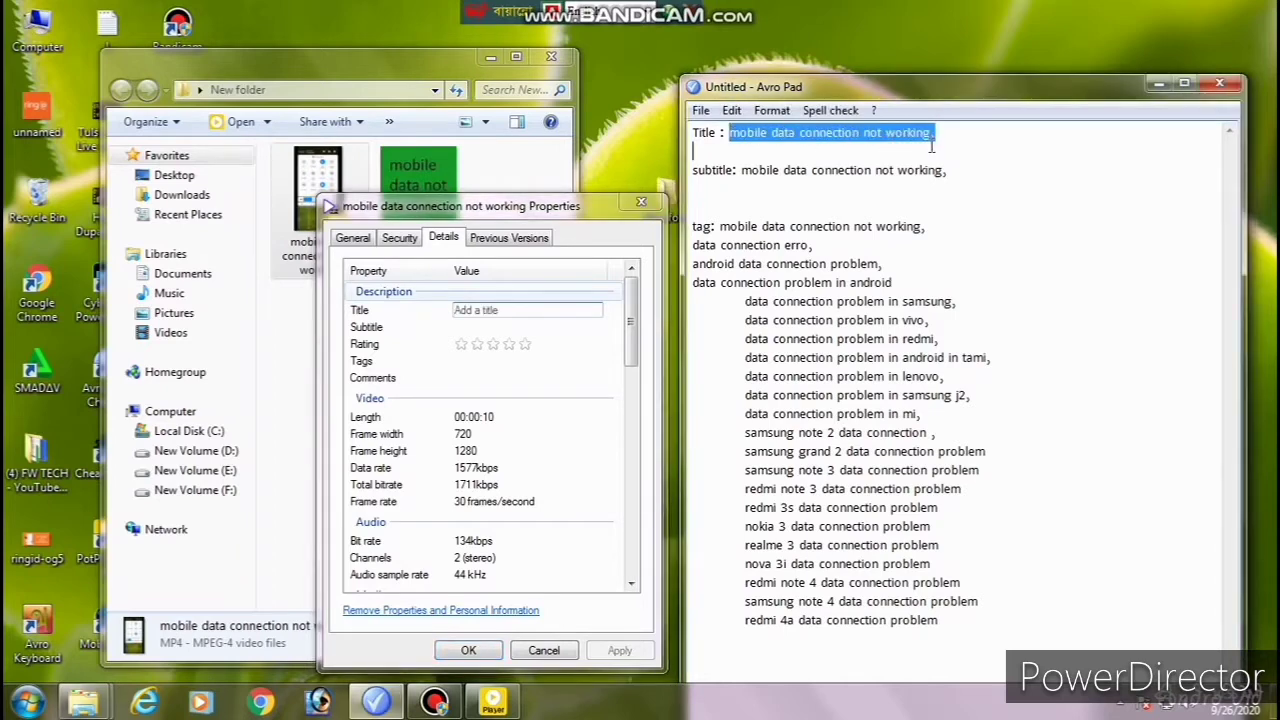
pyautogui.rightClick(930, 130)
pyautogui.click(1015, 188)
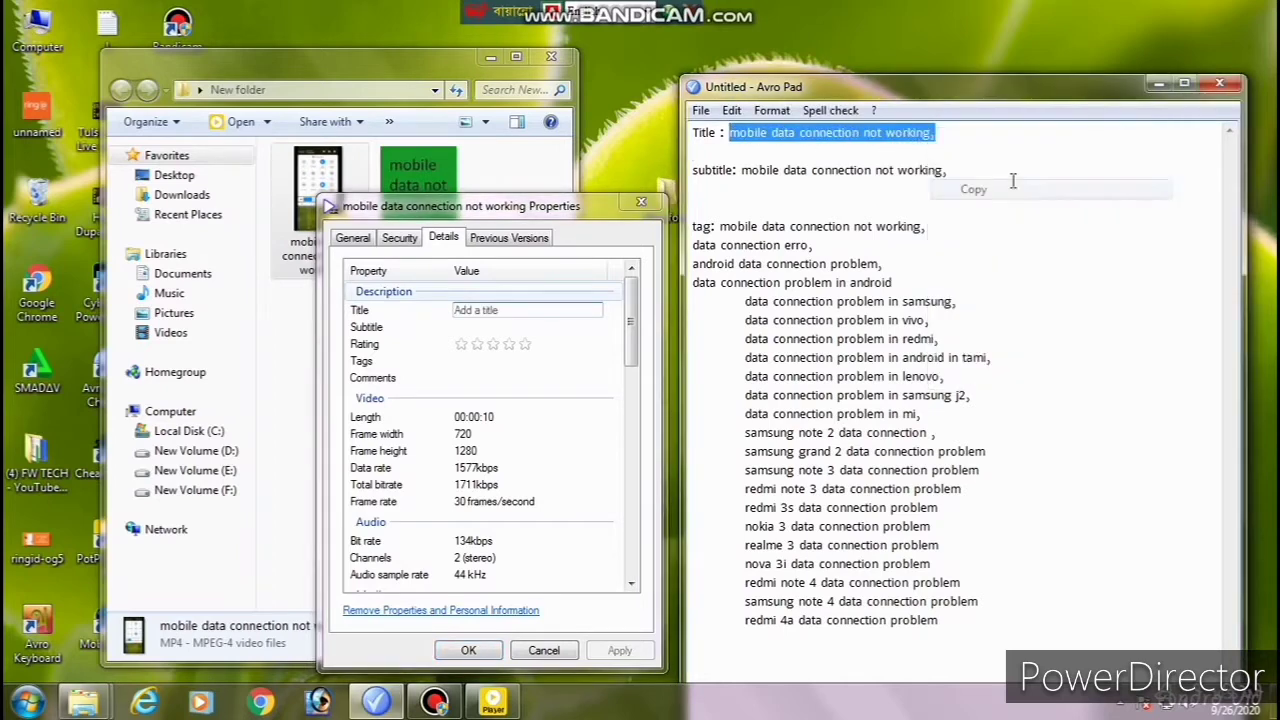
pyautogui.click(497, 305)
pyautogui.rightClick(497, 305)
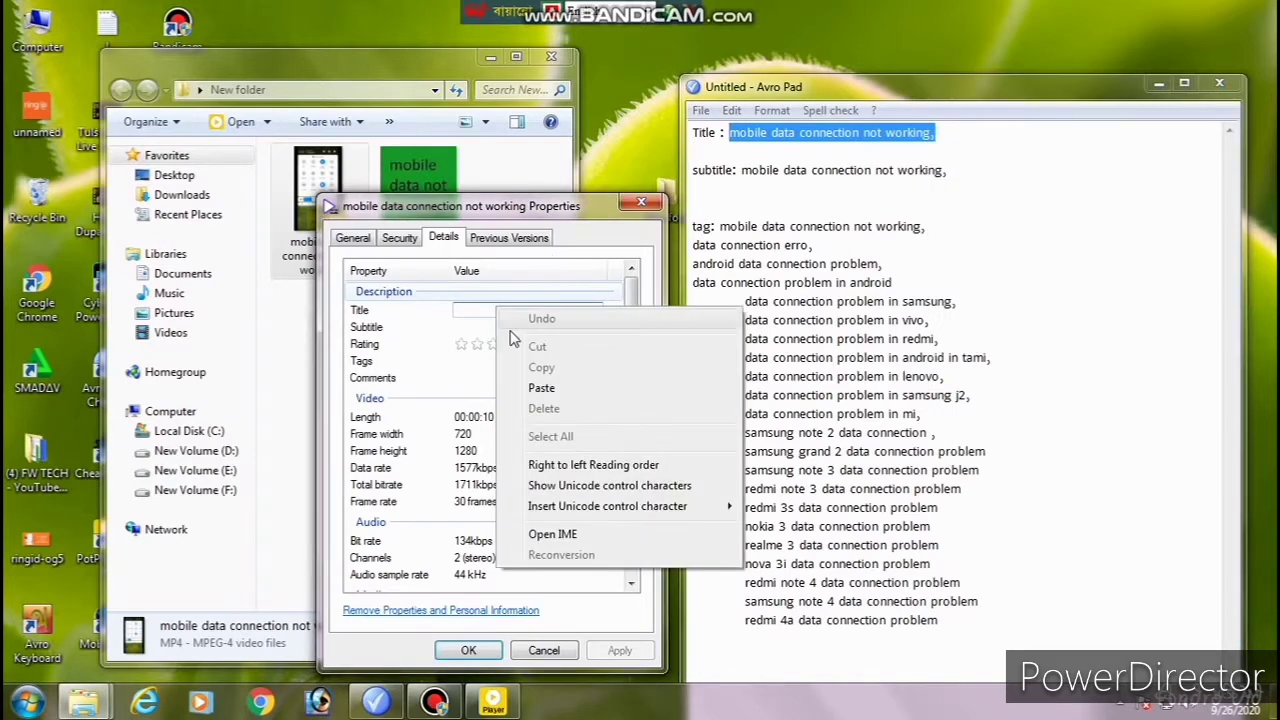
pyautogui.click(532, 389)
# Paste the copied "mobile data connection not working," text as the video's subtitle and set its rating to four stars
pyautogui.click(490, 327)
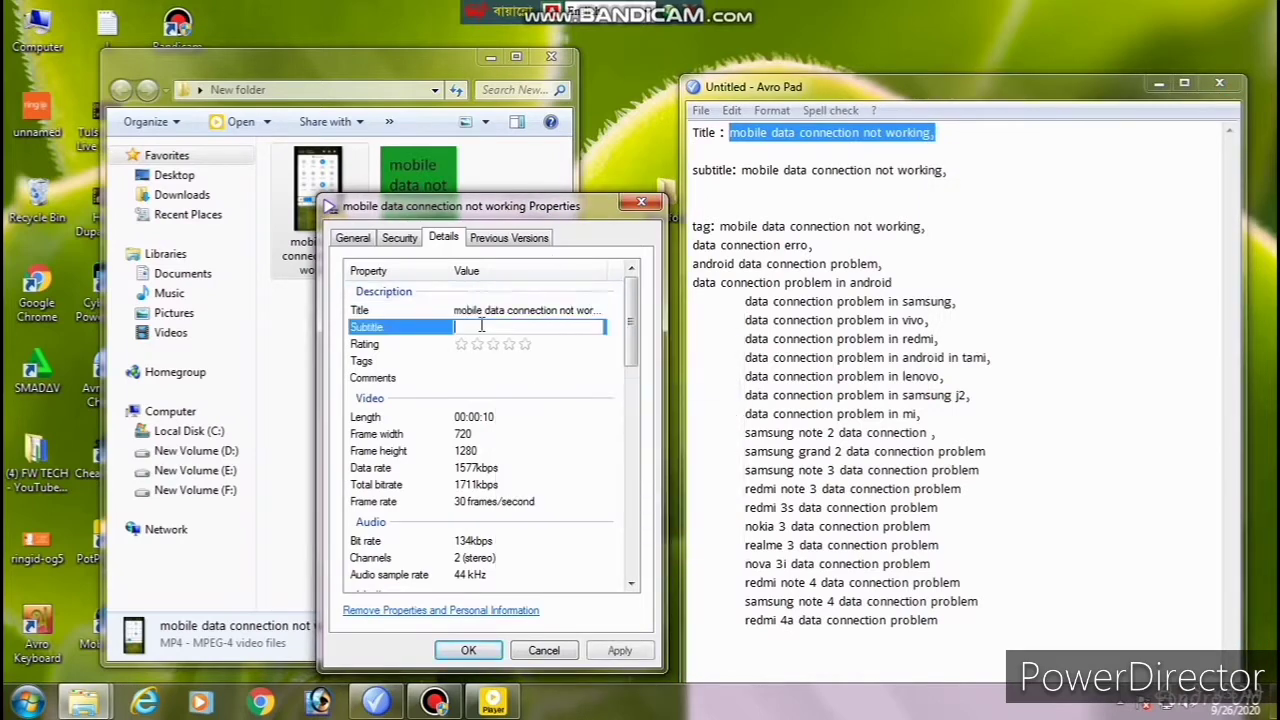
pyautogui.click(491, 317)
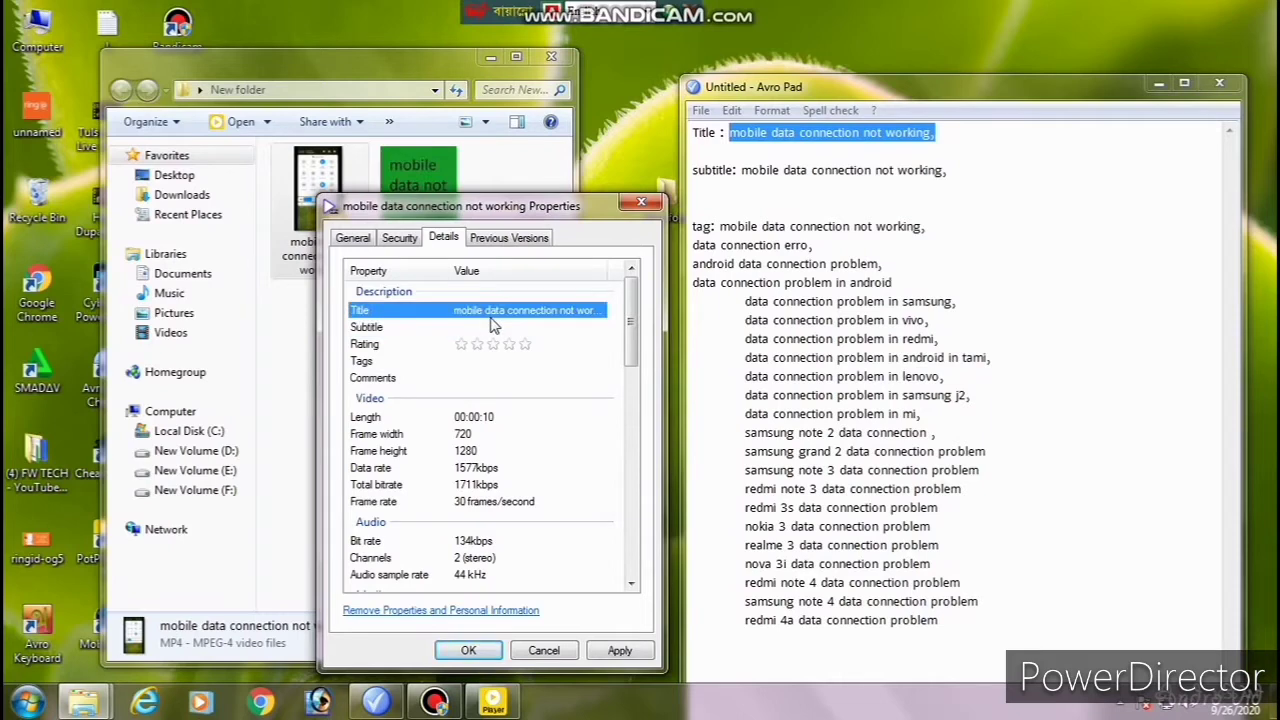
pyautogui.click(488, 325)
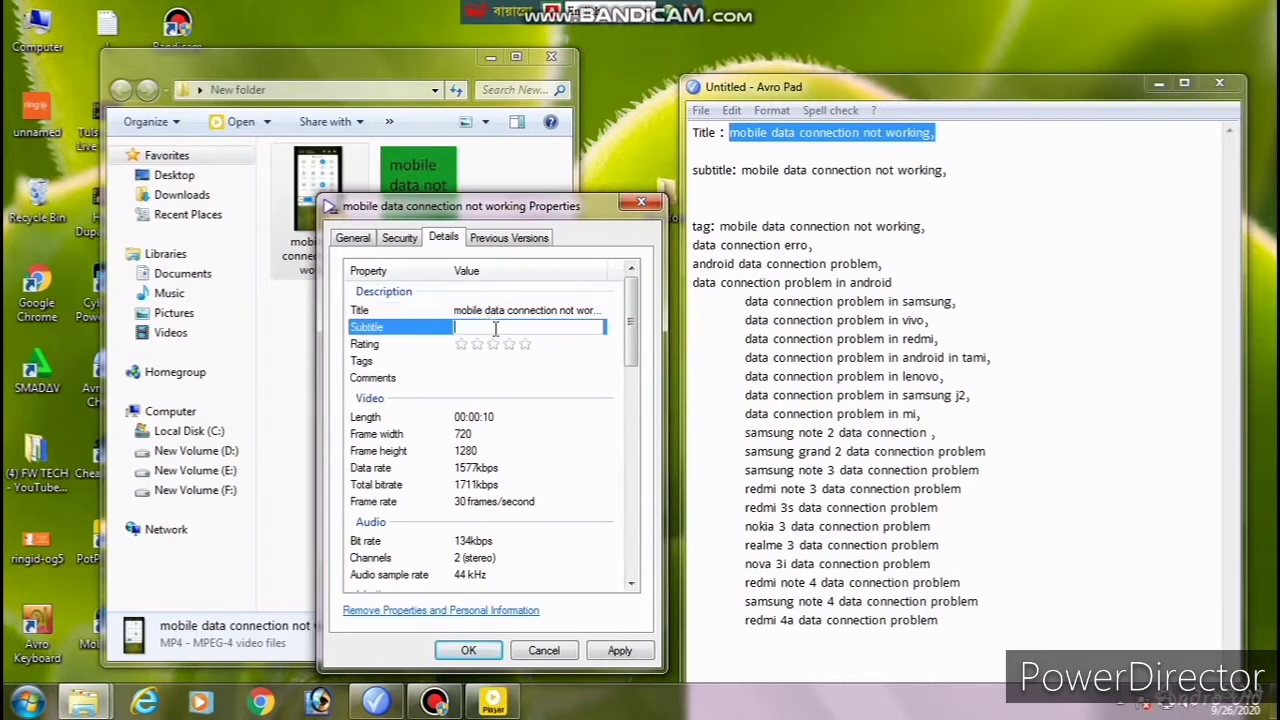
pyautogui.rightClick(488, 325)
pyautogui.click(540, 411)
pyautogui.click(460, 346)
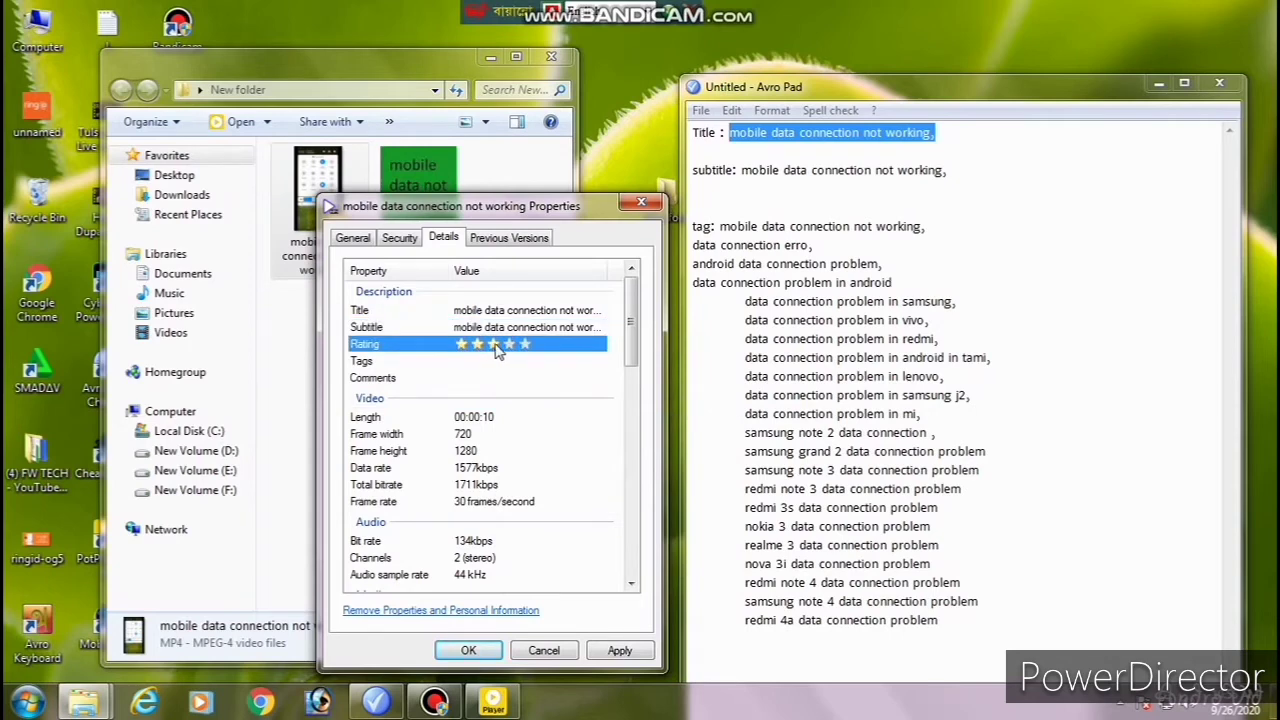
pyautogui.click(510, 345)
# Copy the tag list from "mobile data connection not working," through "samsung note 2 data connection ," in the notes into the video's Tags property
pyautogui.click(475, 361)
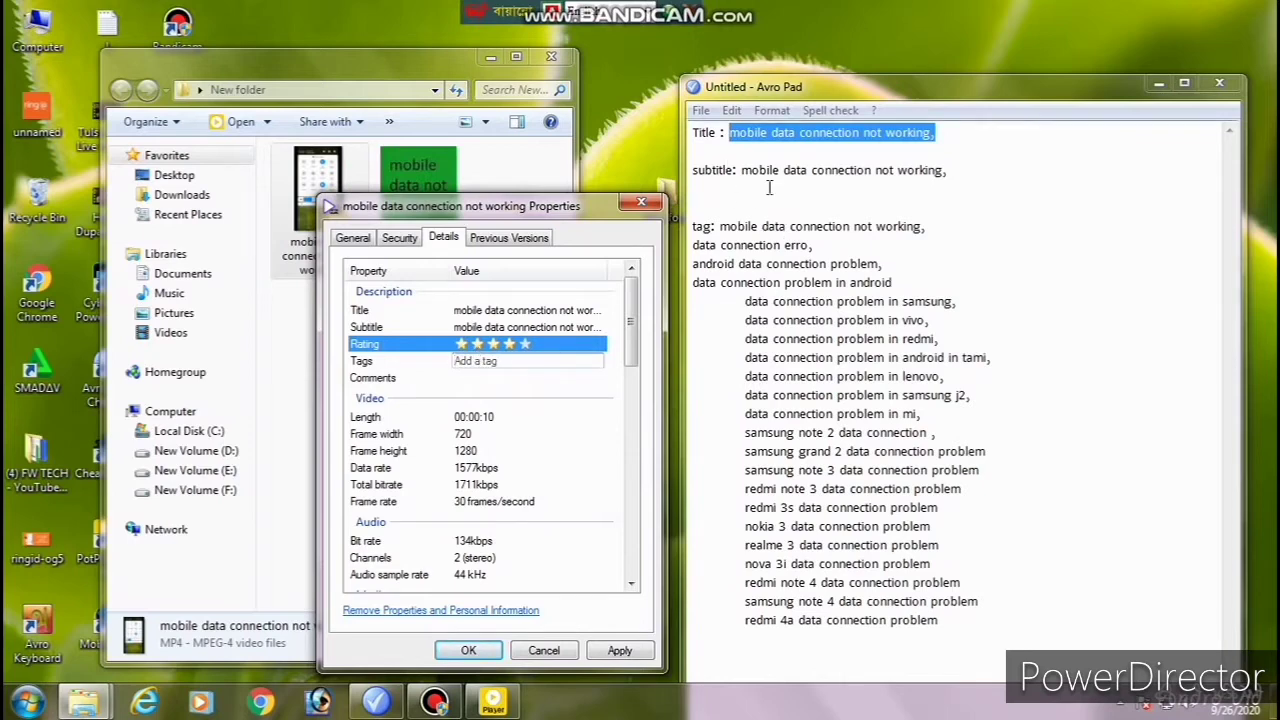
pyautogui.moveTo(720, 226); pyautogui.dragTo(958, 431)
pyautogui.rightClick(742, 288)
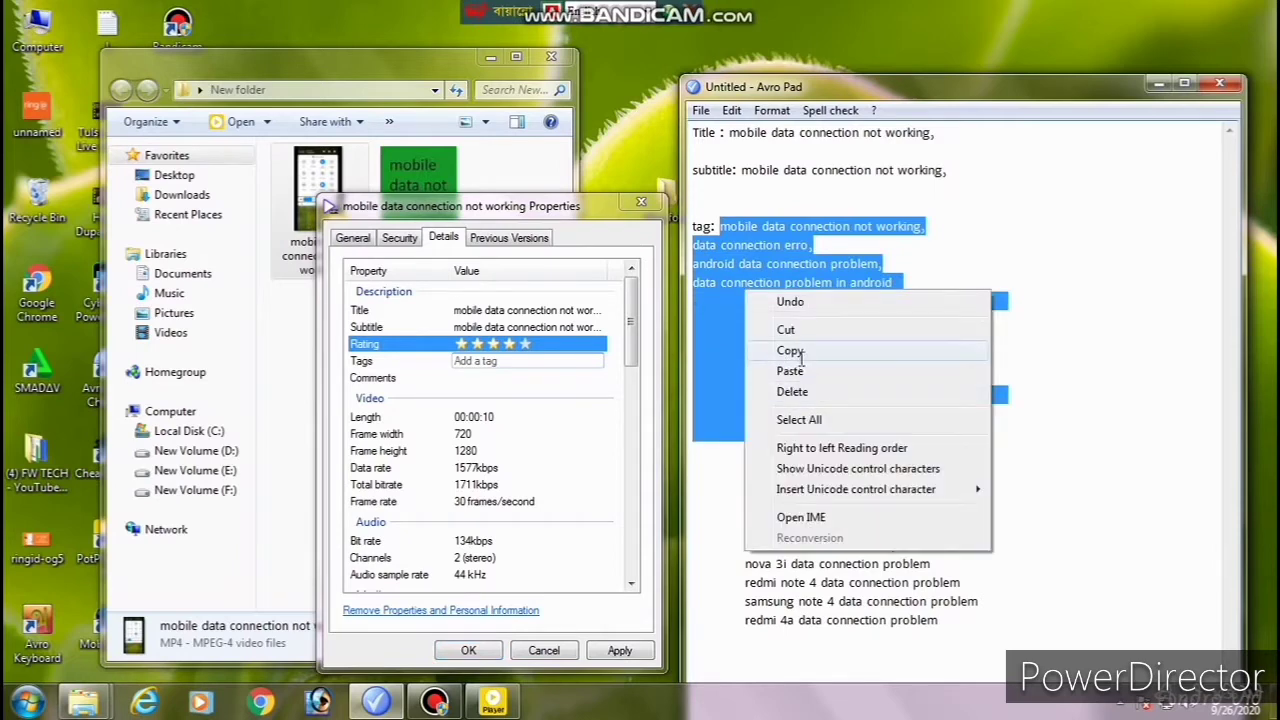
pyautogui.click(790, 351)
pyautogui.rightClick(525, 360)
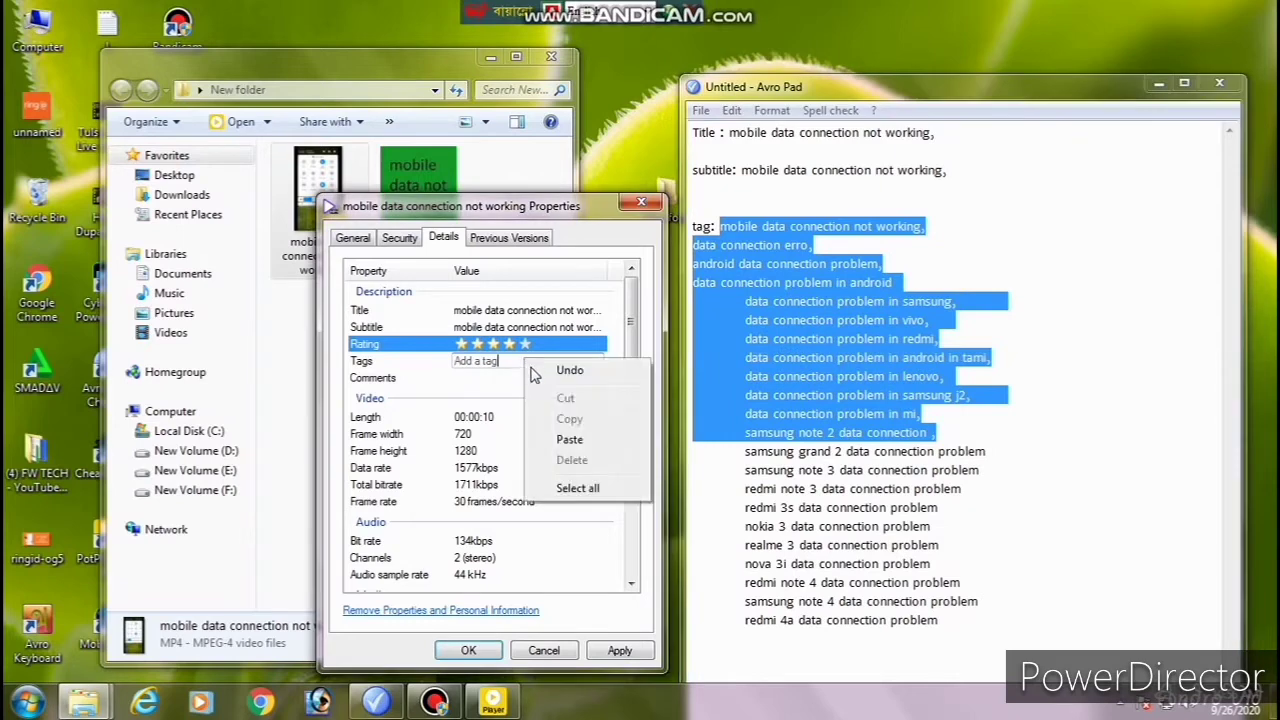
pyautogui.click(569, 437)
pyautogui.click(566, 467)
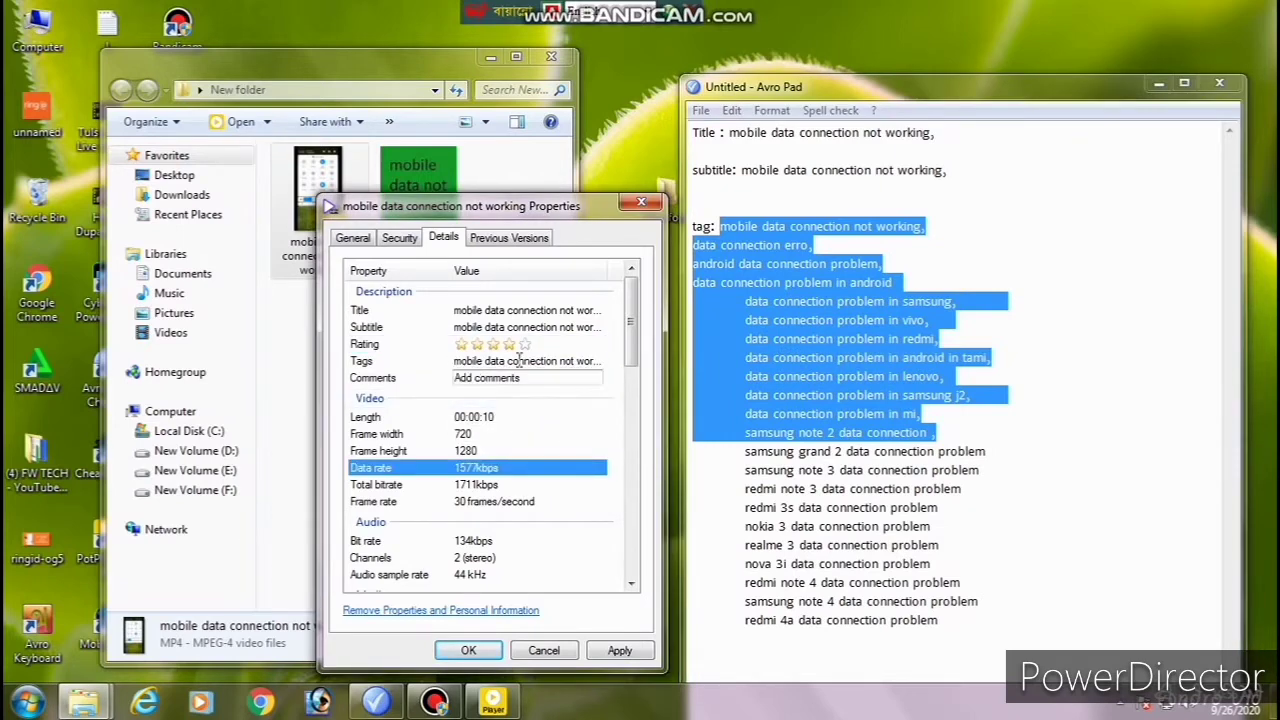
# Set the video's contributing artist to "fw tech" and its year to 2020
pyautogui.scroll(-4, 503, 422)
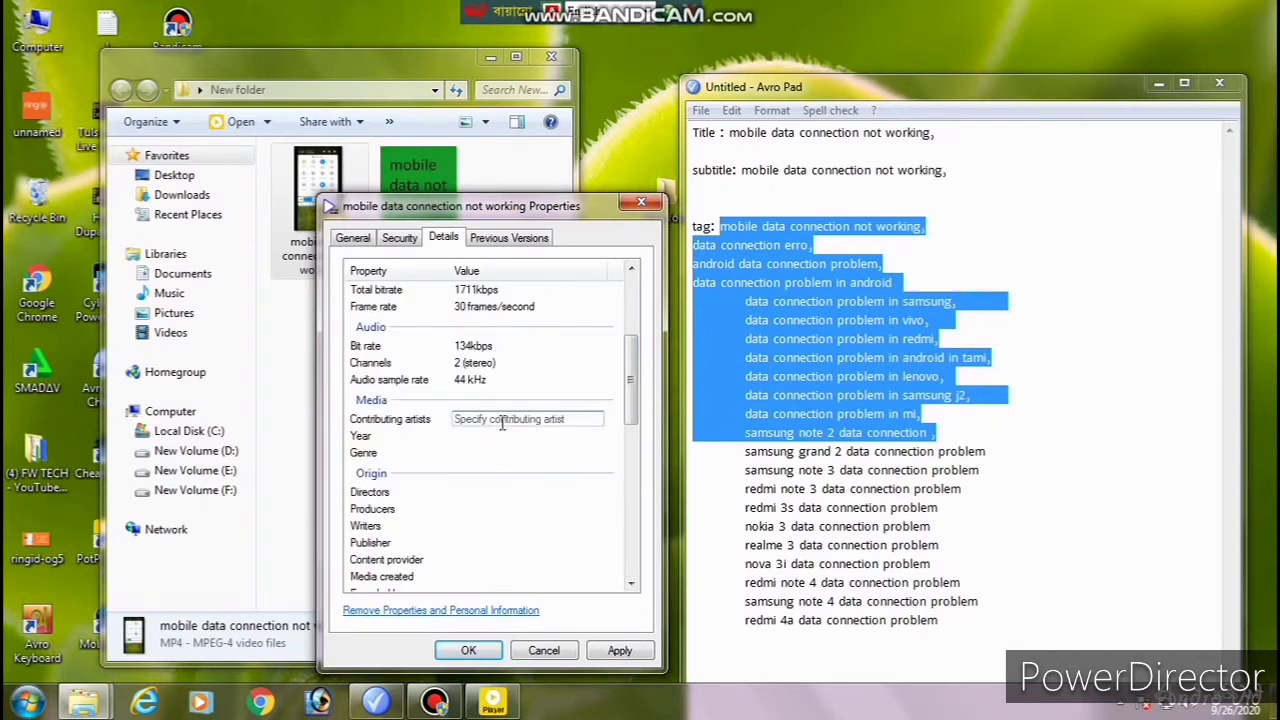
pyautogui.write('fw tech')
pyautogui.click(426, 437)
pyautogui.click(427, 437)
pyautogui.write('2020')
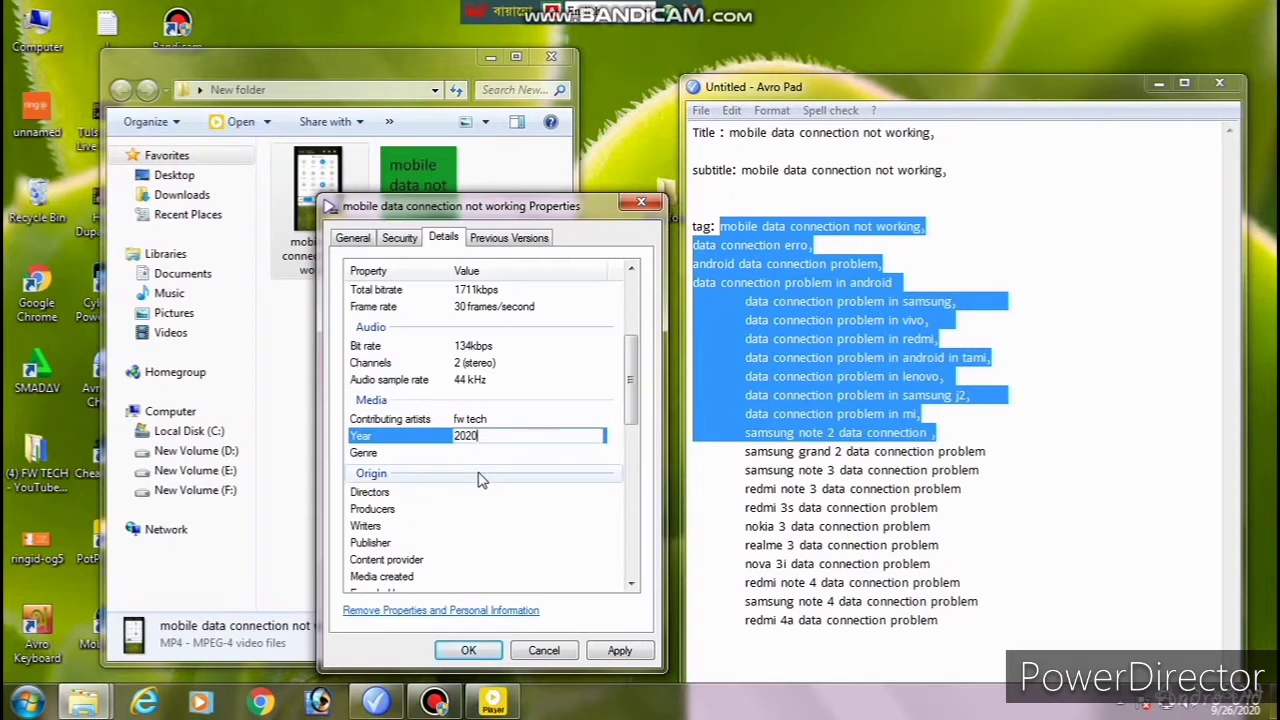
# Set the video's genre to the suggested entry FW TECH
pyautogui.click(440, 453)
pyautogui.click(441, 453)
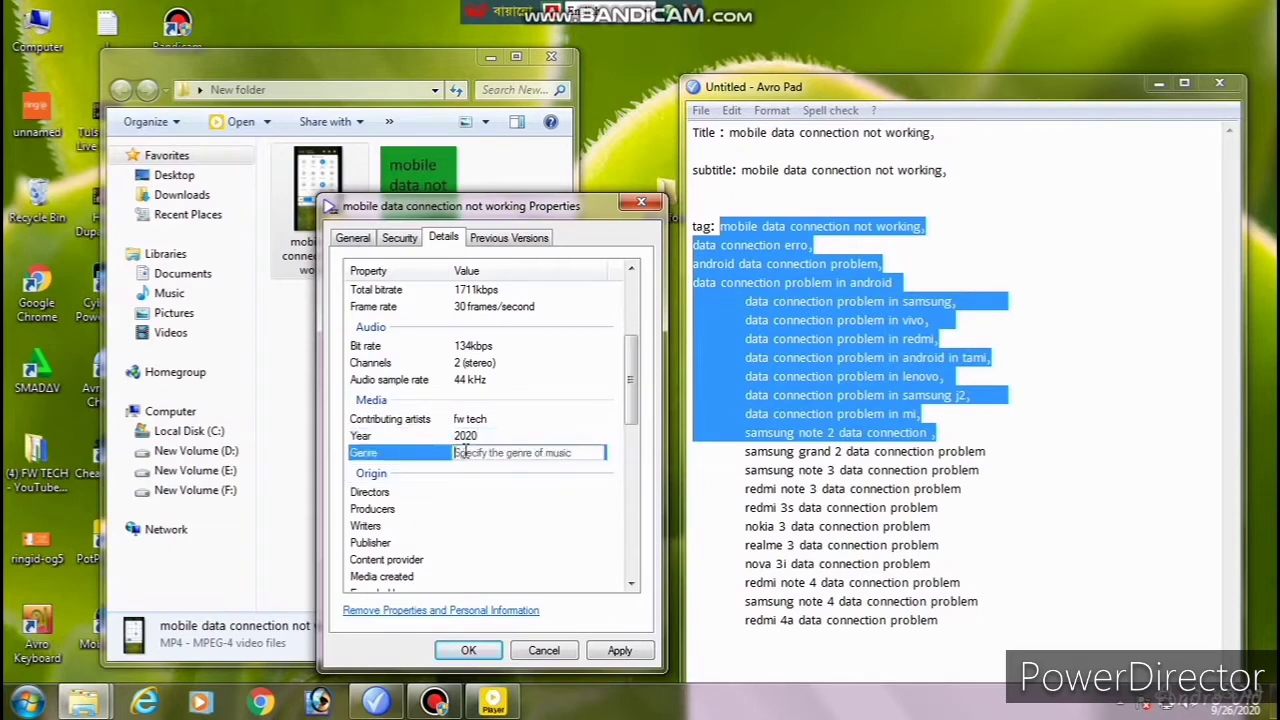
pyautogui.write('fw')
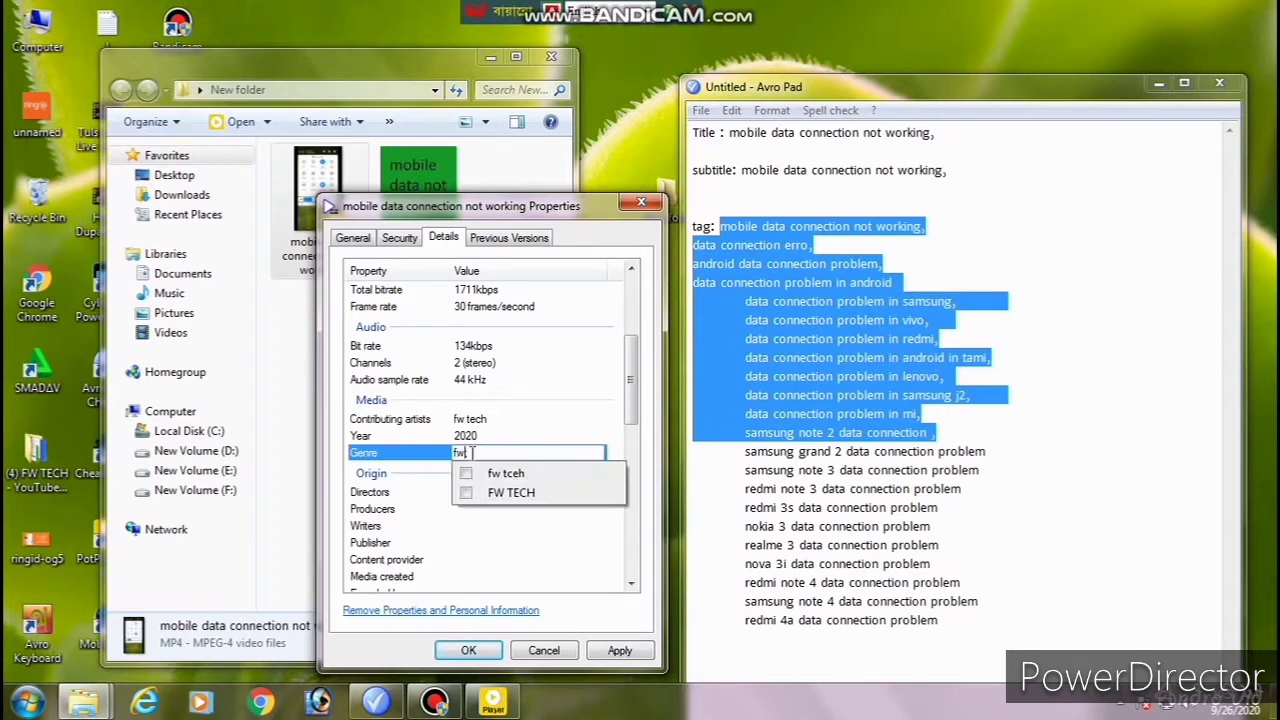
pyautogui.click(540, 493)
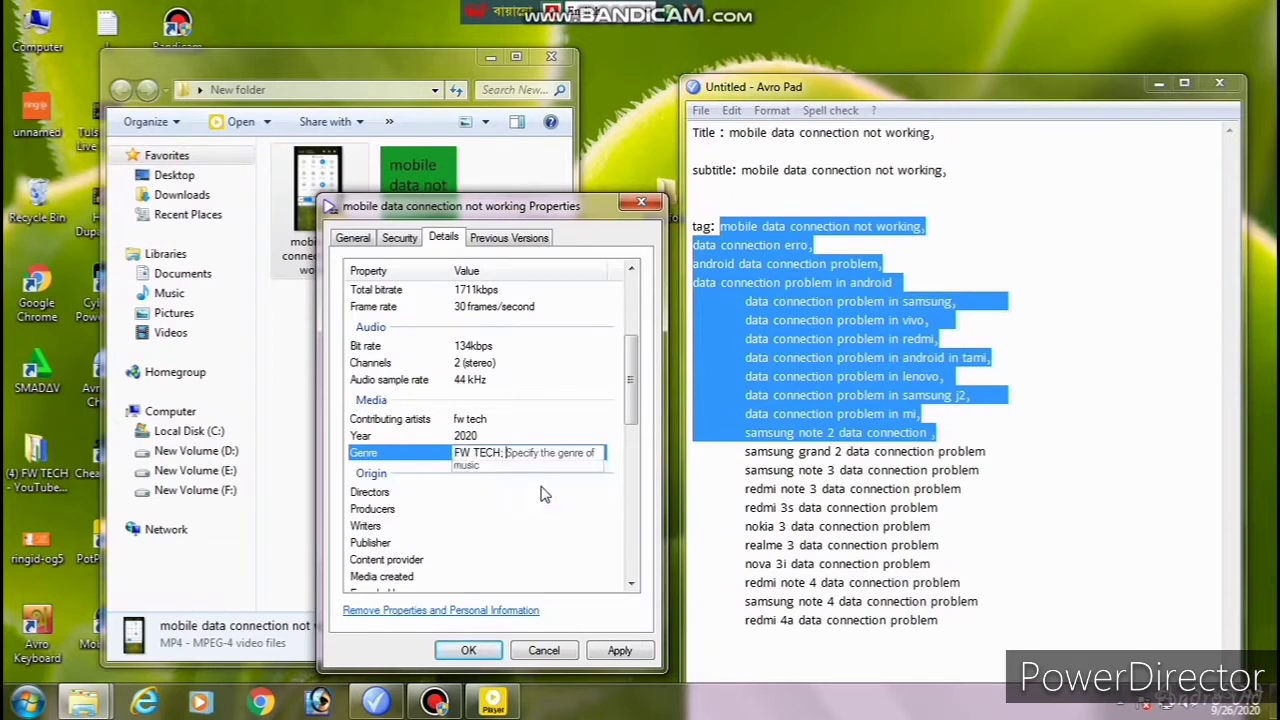
# Set the video's Directors property to the suggested entry FW TECH
pyautogui.click(436, 491)
pyautogui.click(468, 491)
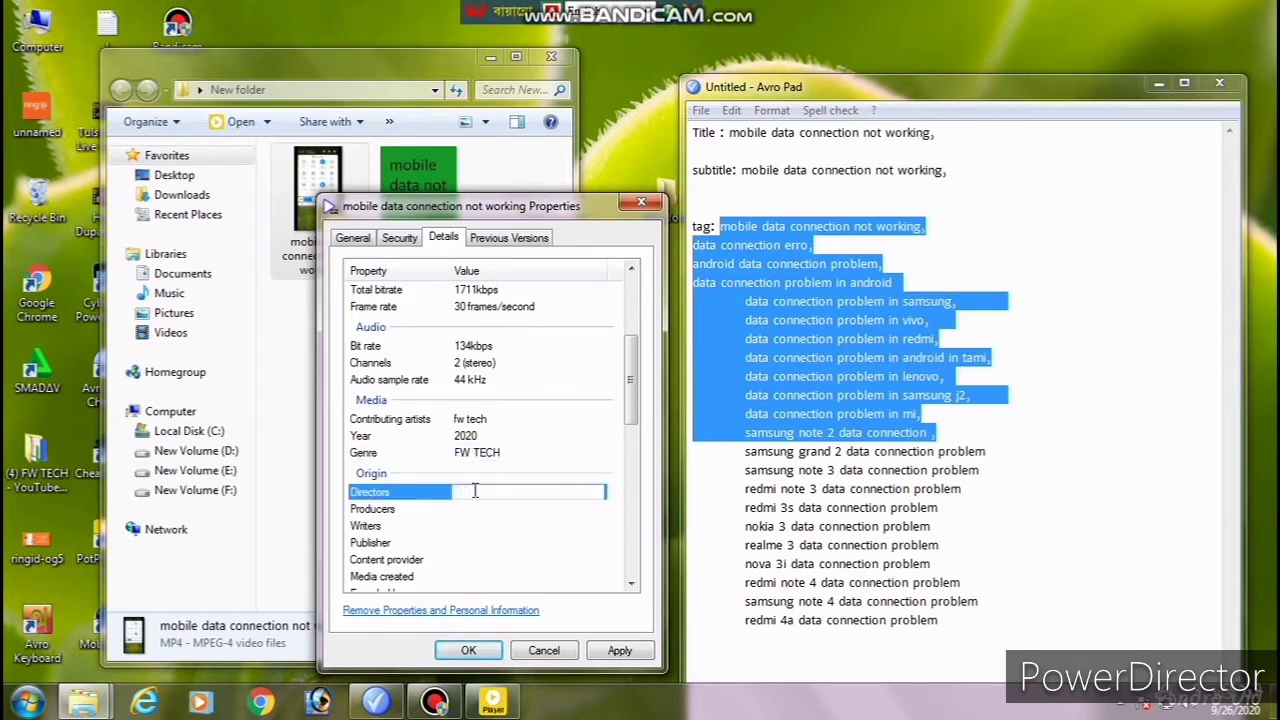
pyautogui.write('f')
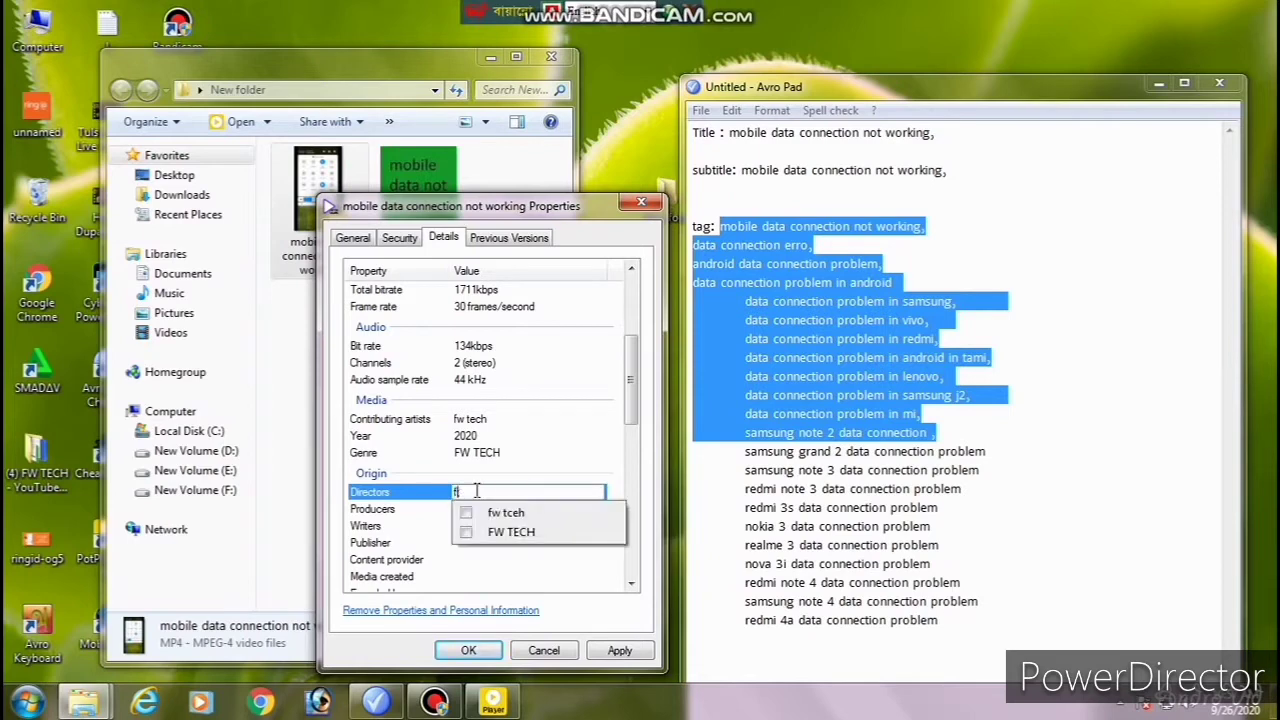
pyautogui.write('w')
pyautogui.click(512, 531)
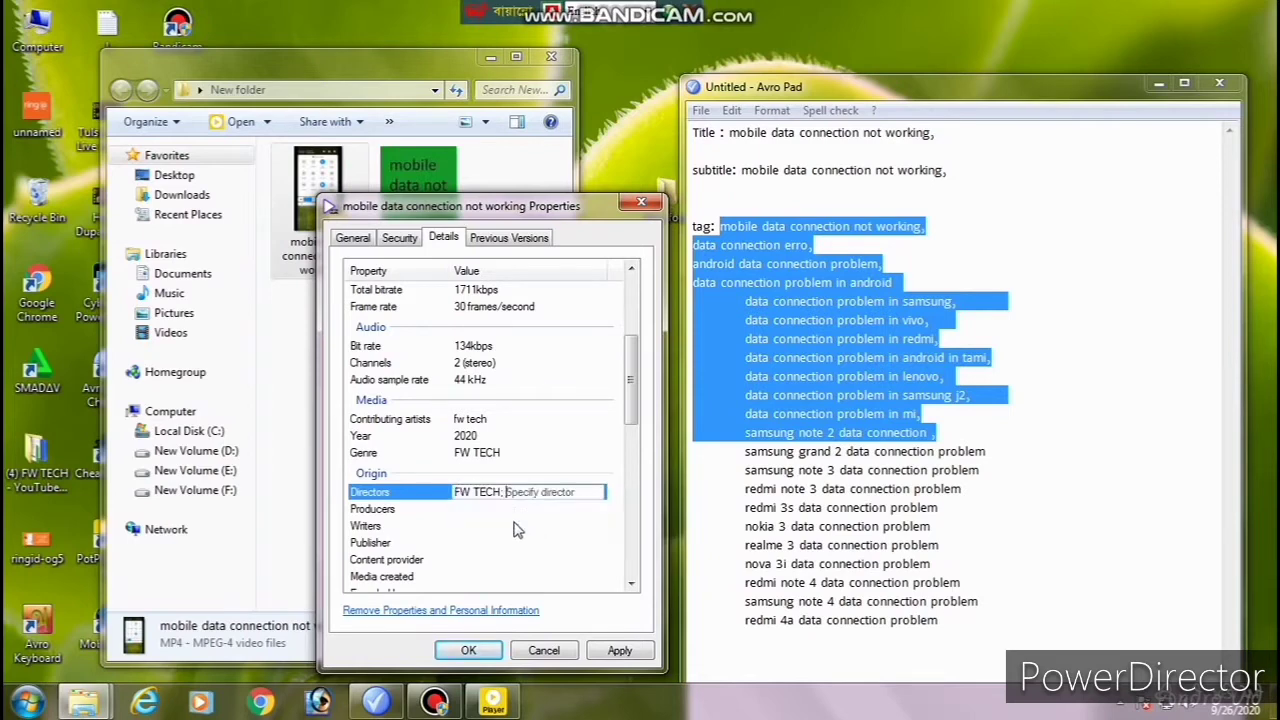
# Set the video's Producers property to the suggested entry FW TECH
pyautogui.click(496, 511)
pyautogui.write('fqw')
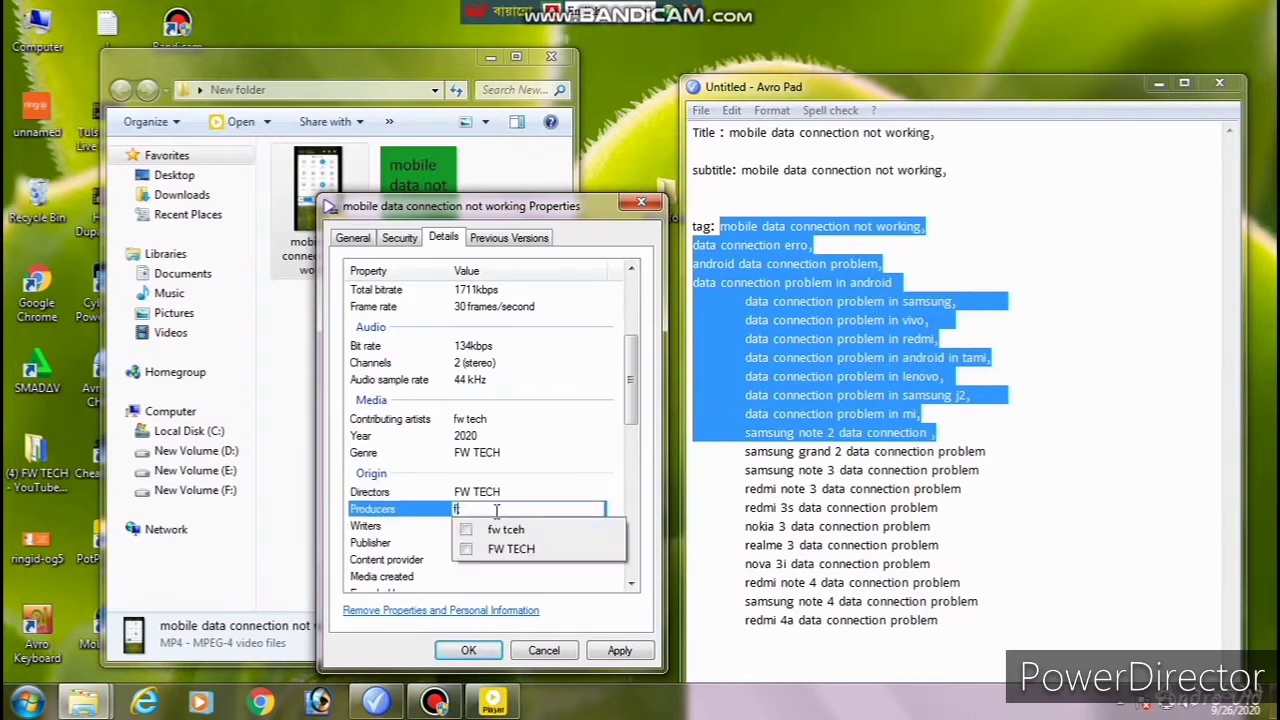
pyautogui.press('BackSpace')
pyautogui.click(514, 555)
# Set the video's Writers property to the suggested entry FW TECH and its Publisher to "fw tech"
pyautogui.click(501, 530)
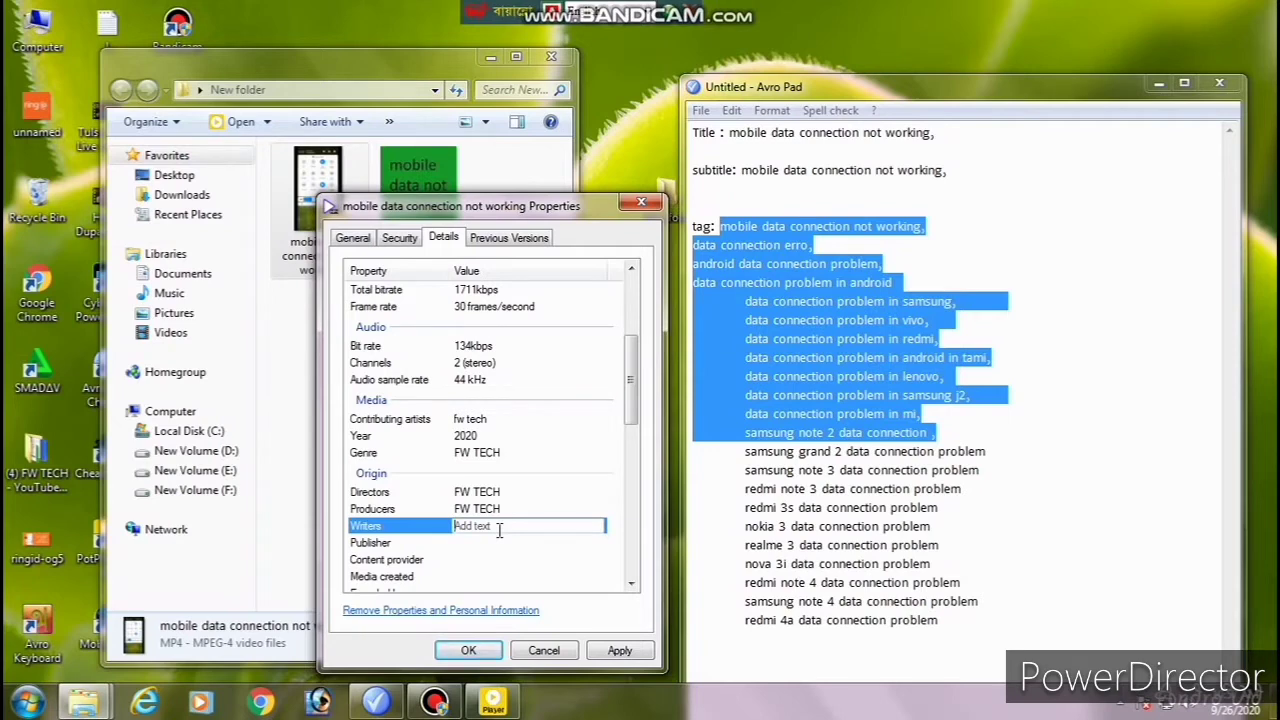
pyautogui.write('fw;')
pyautogui.click(509, 550)
pyautogui.click(445, 544)
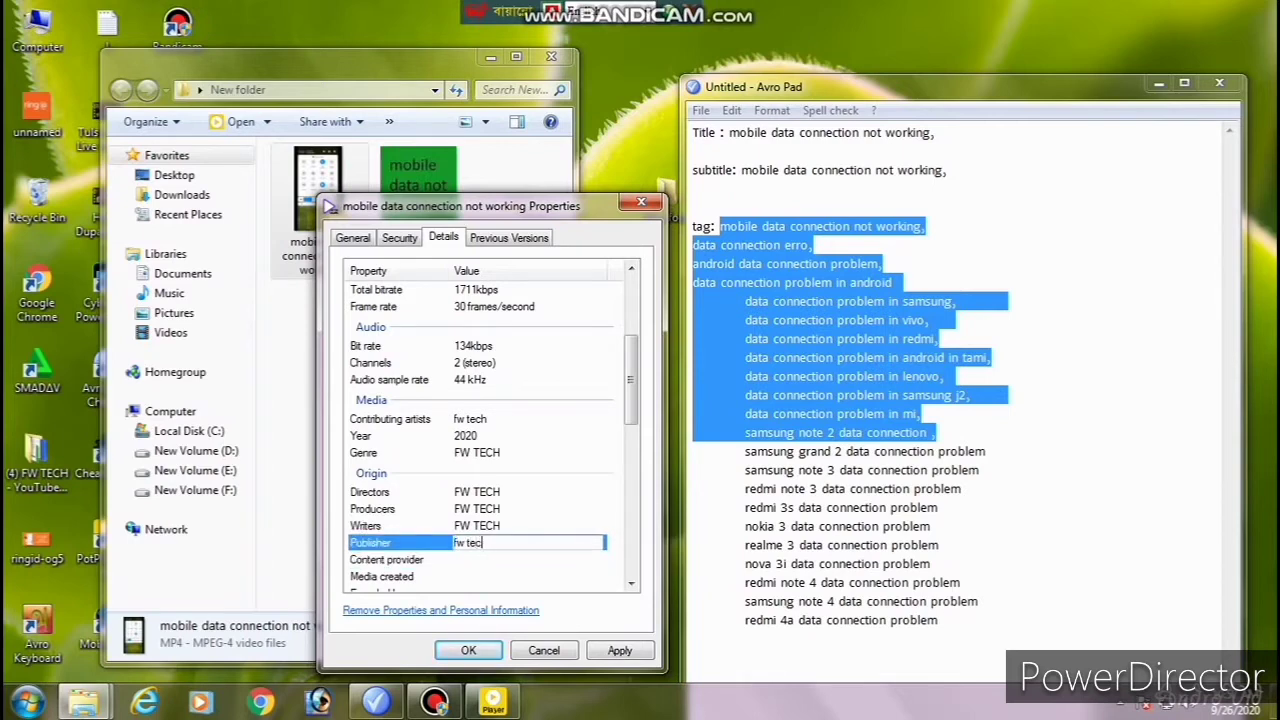
pyautogui.click(488, 560)
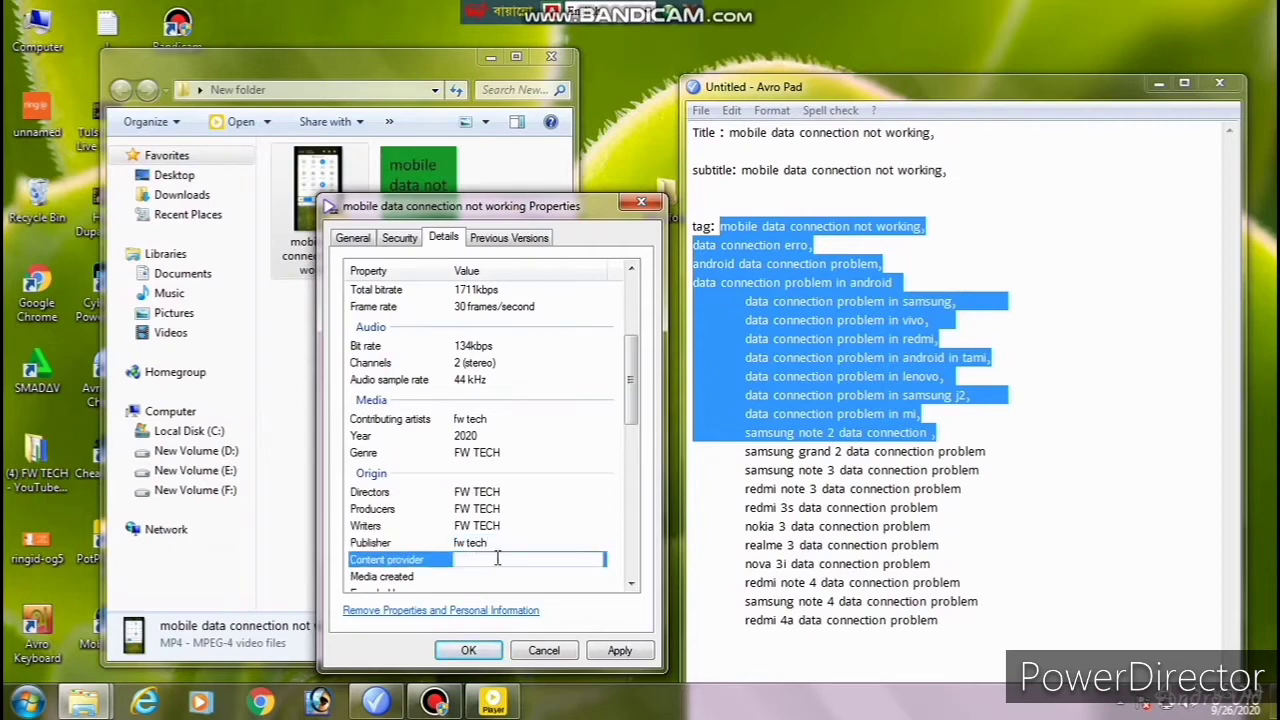
# Apply the metadata changes and close the video's properties
pyautogui.scroll(-1, 497, 558)
pyautogui.click(485, 530)
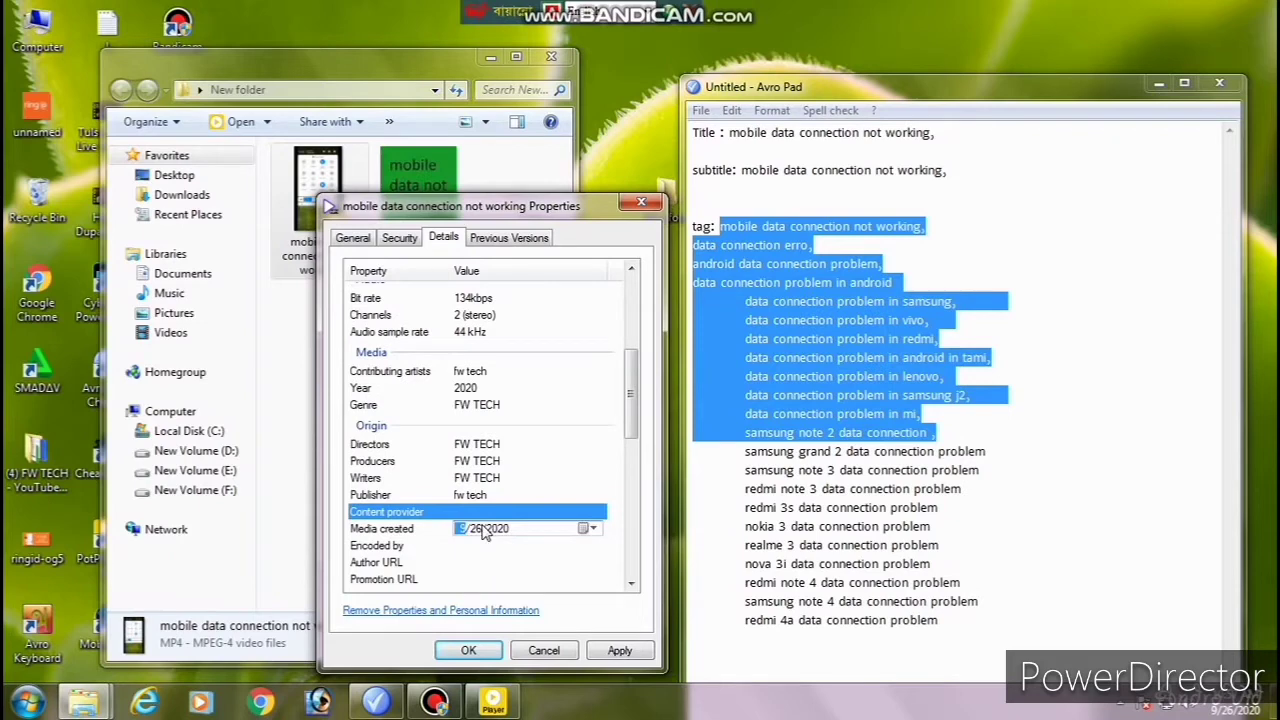
pyautogui.scroll(-5, 487, 550)
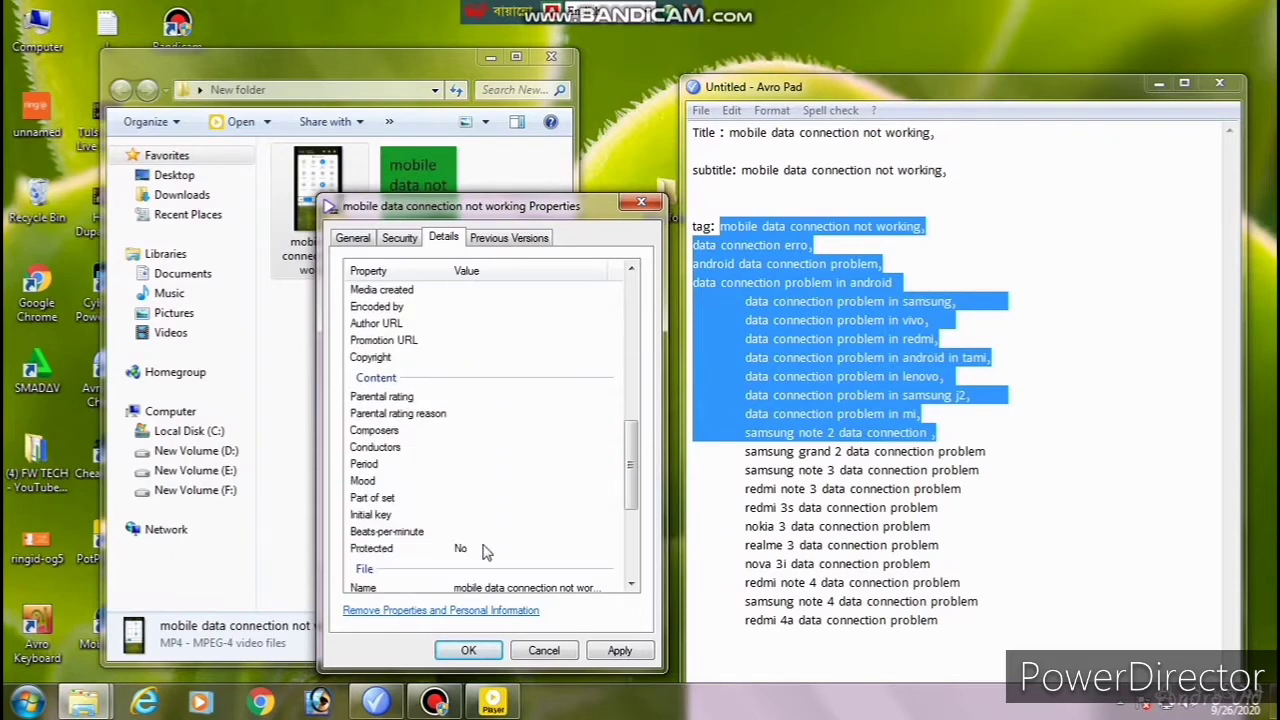
pyautogui.scroll(-1, 485, 551)
pyautogui.scroll(-3, 483, 546)
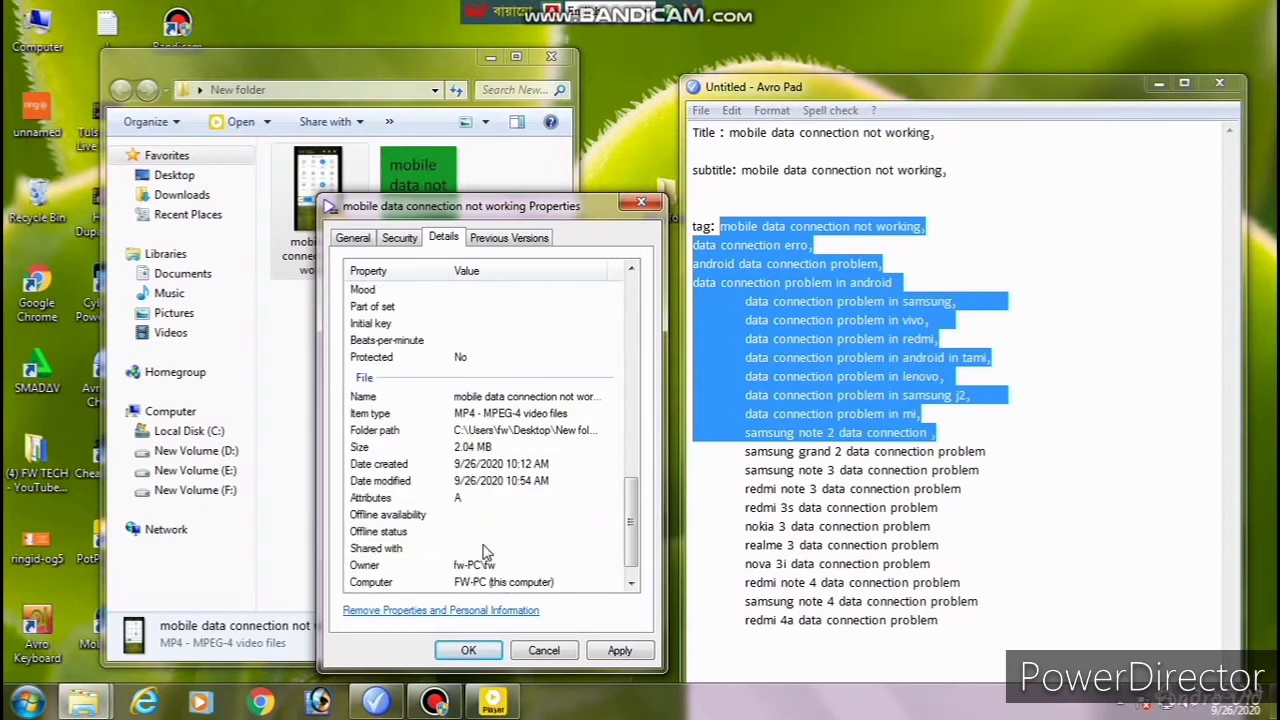
pyautogui.scroll(6, 481, 548)
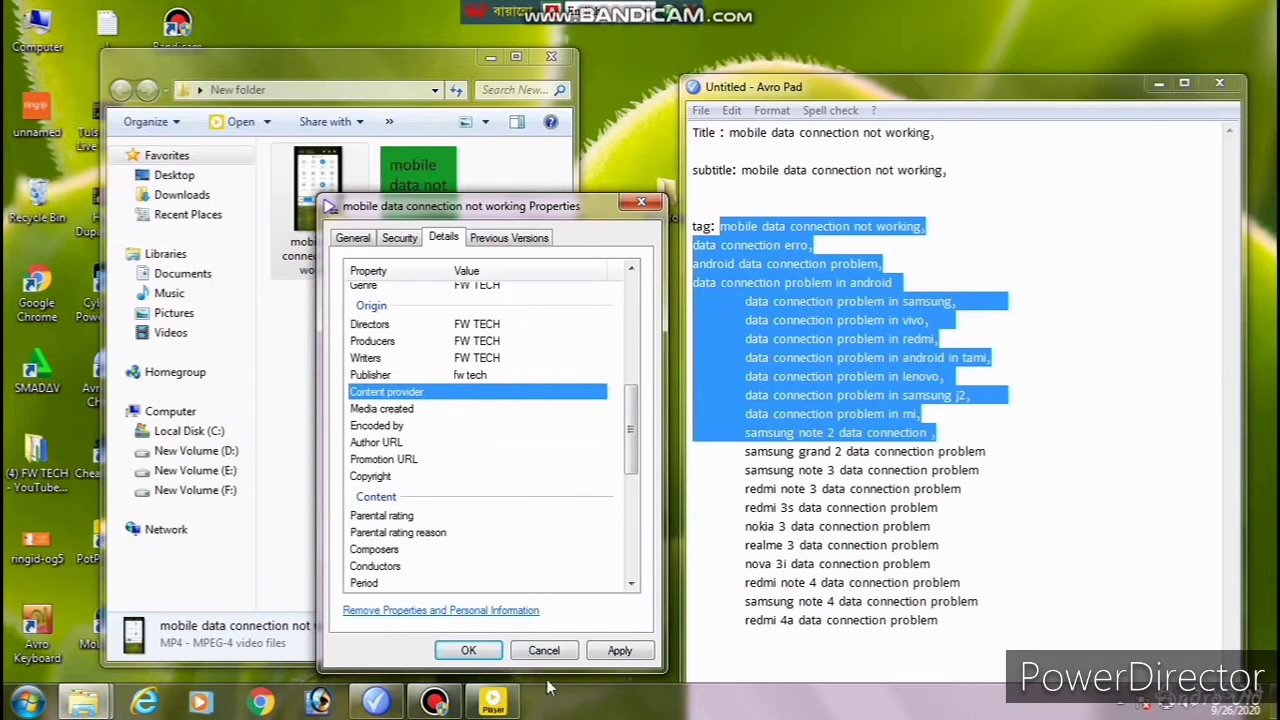
pyautogui.click(618, 651)
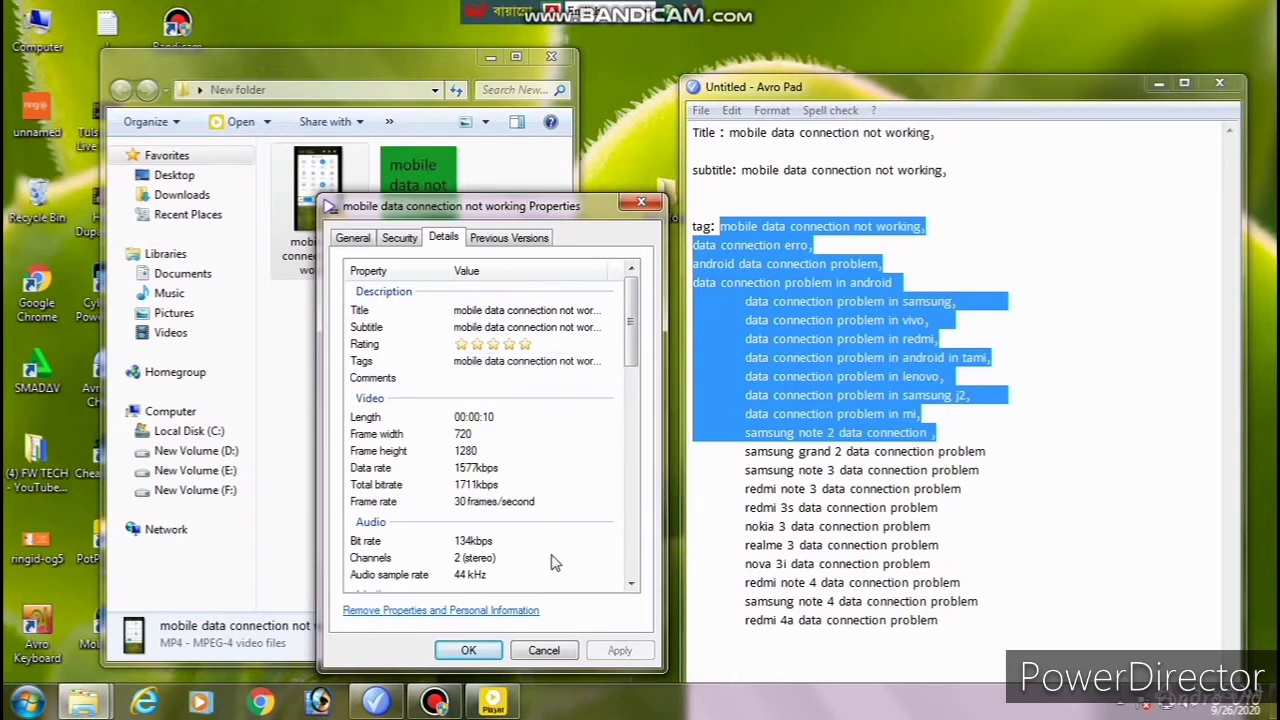
pyautogui.click(470, 651)
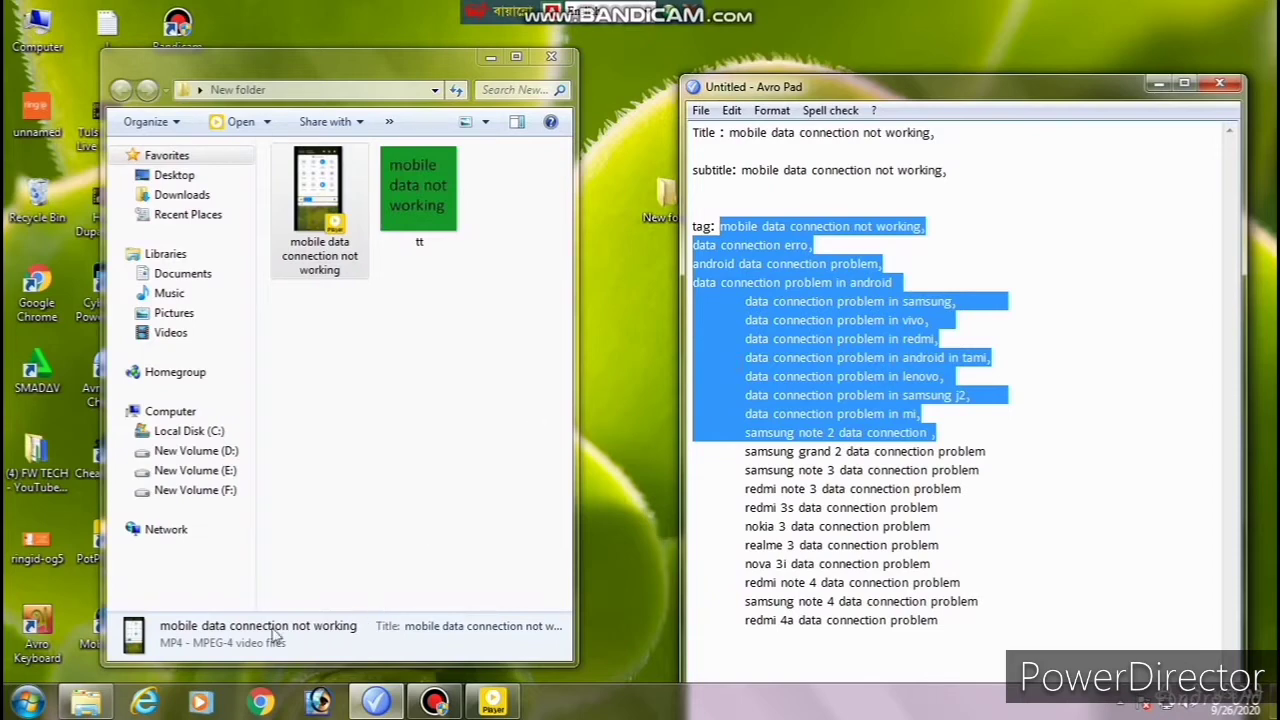
# Switch to Chrome and search Google for "tag generator for youtube"
pyautogui.click(262, 700)
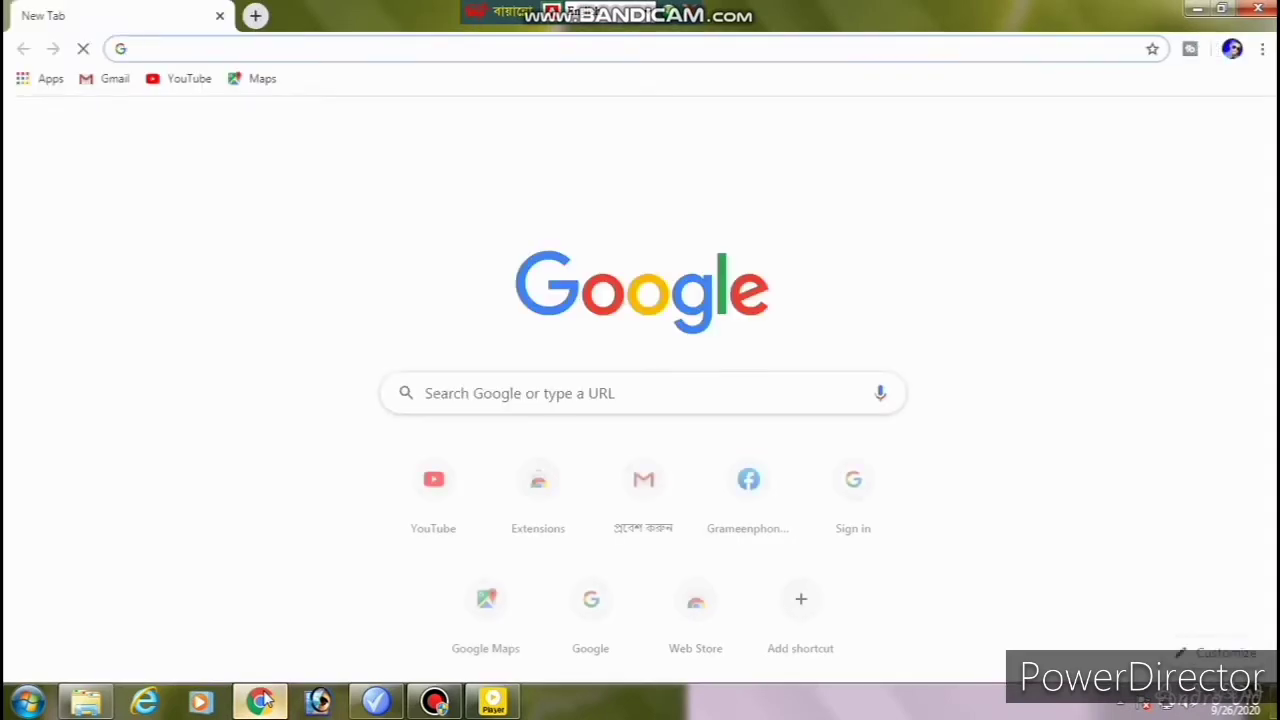
pyautogui.click(580, 397)
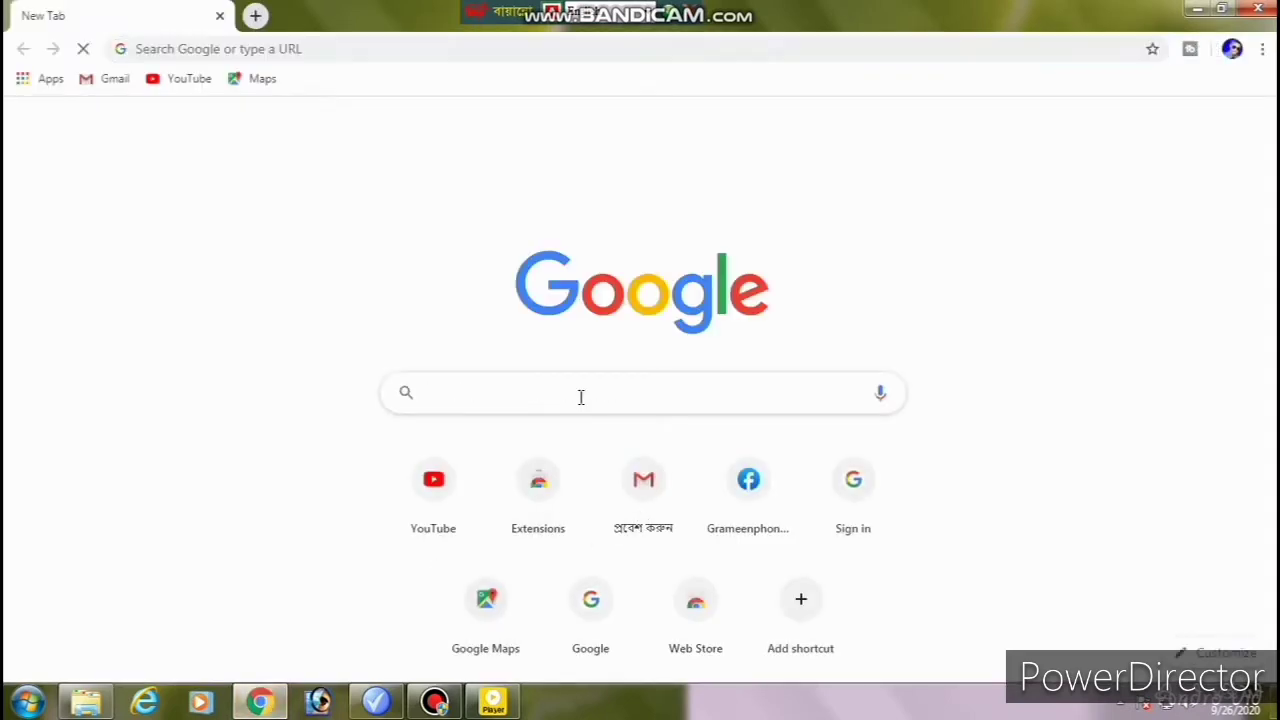
pyautogui.write('t')
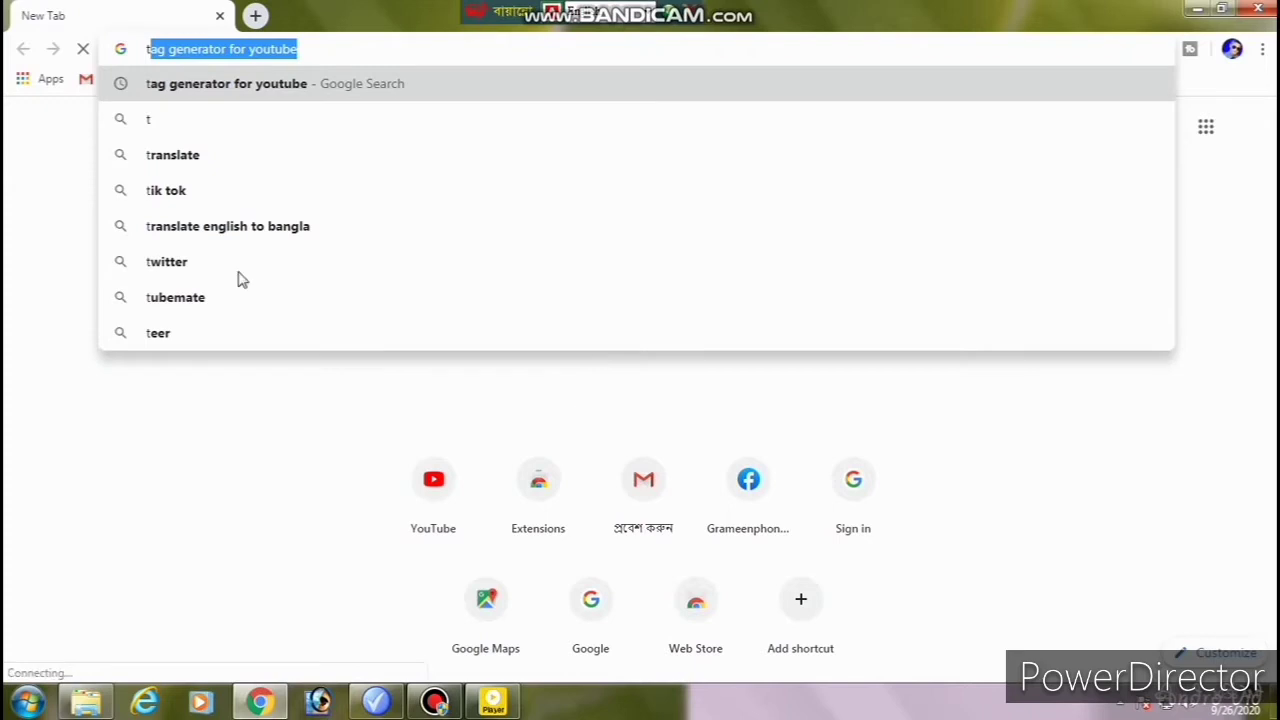
pyautogui.click(318, 45)
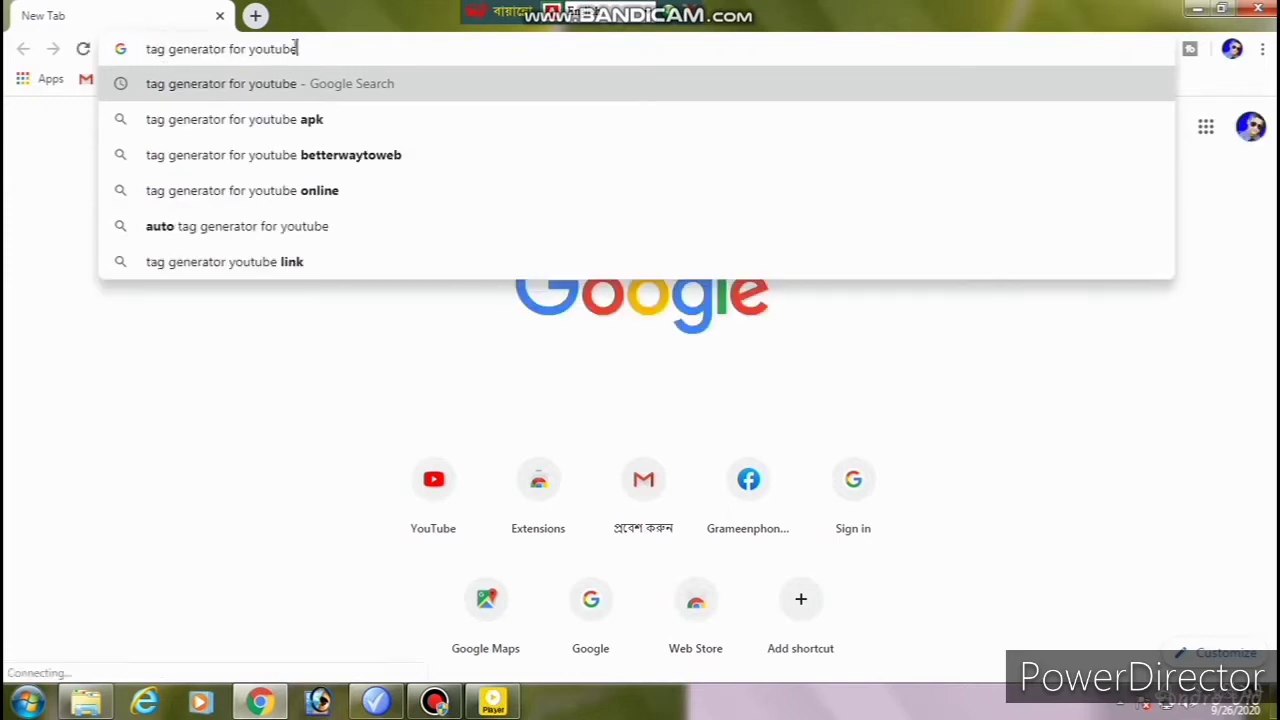
pyautogui.press('Escape')
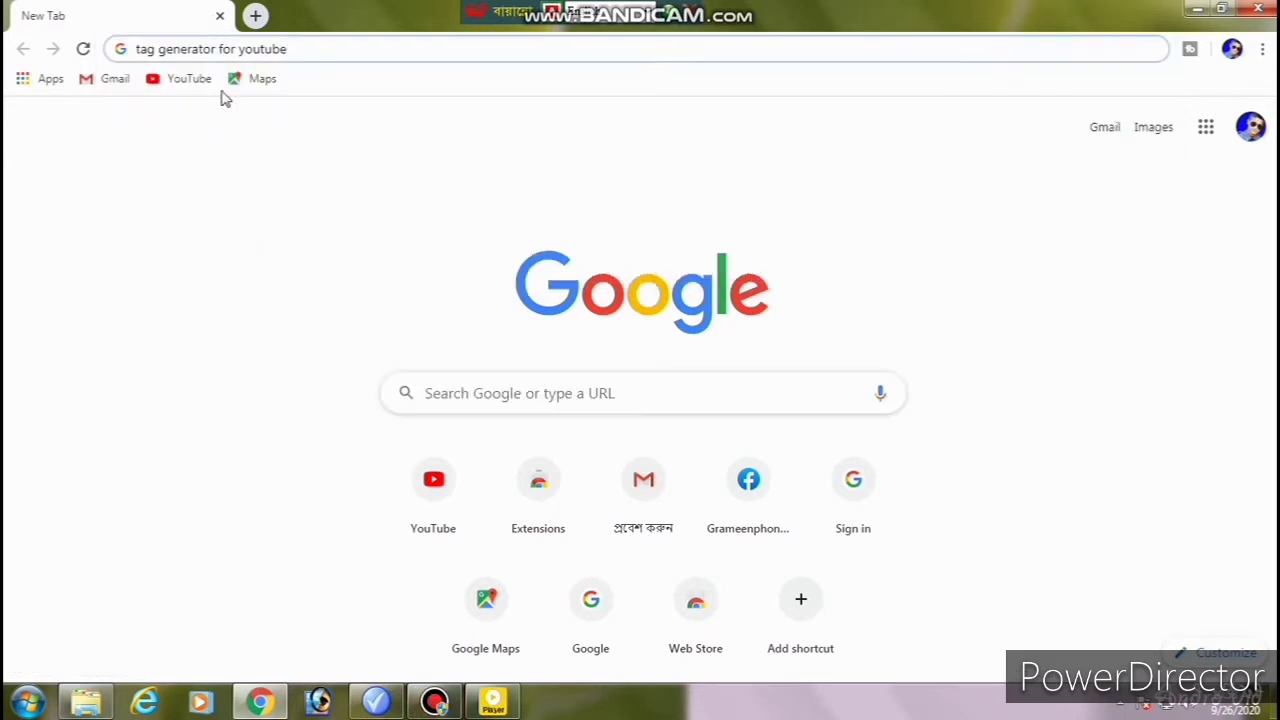
pyautogui.press('Return')
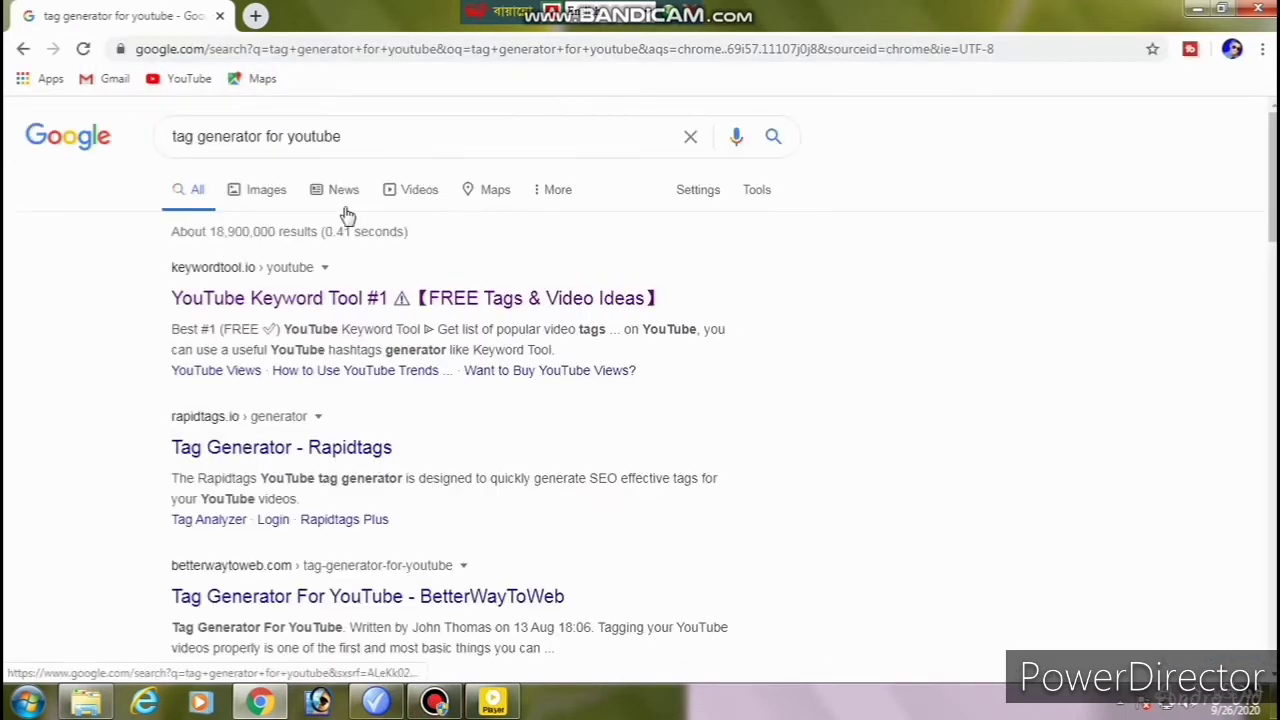
# Open the YouTube Keyword Tool result from keywordtool.io and look up the keyword "data connection problem"
pyautogui.click(319, 303)
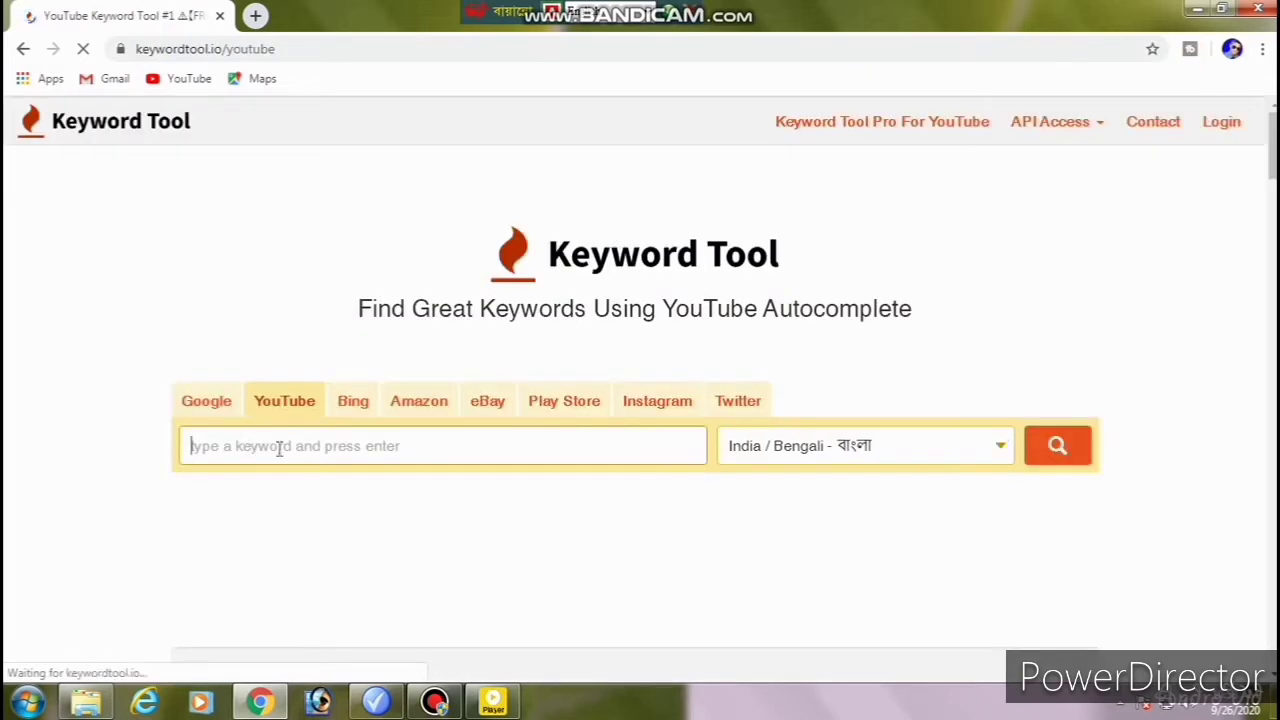
pyautogui.click(262, 442)
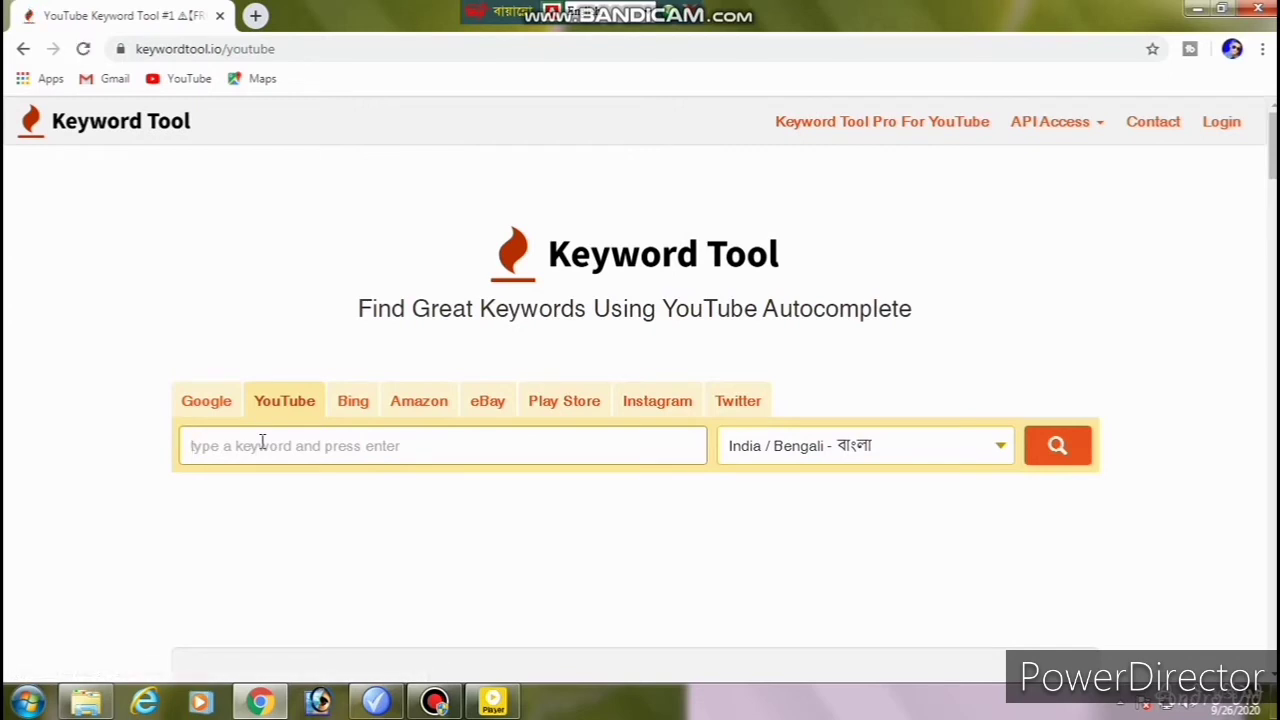
pyautogui.write('data connection proble')
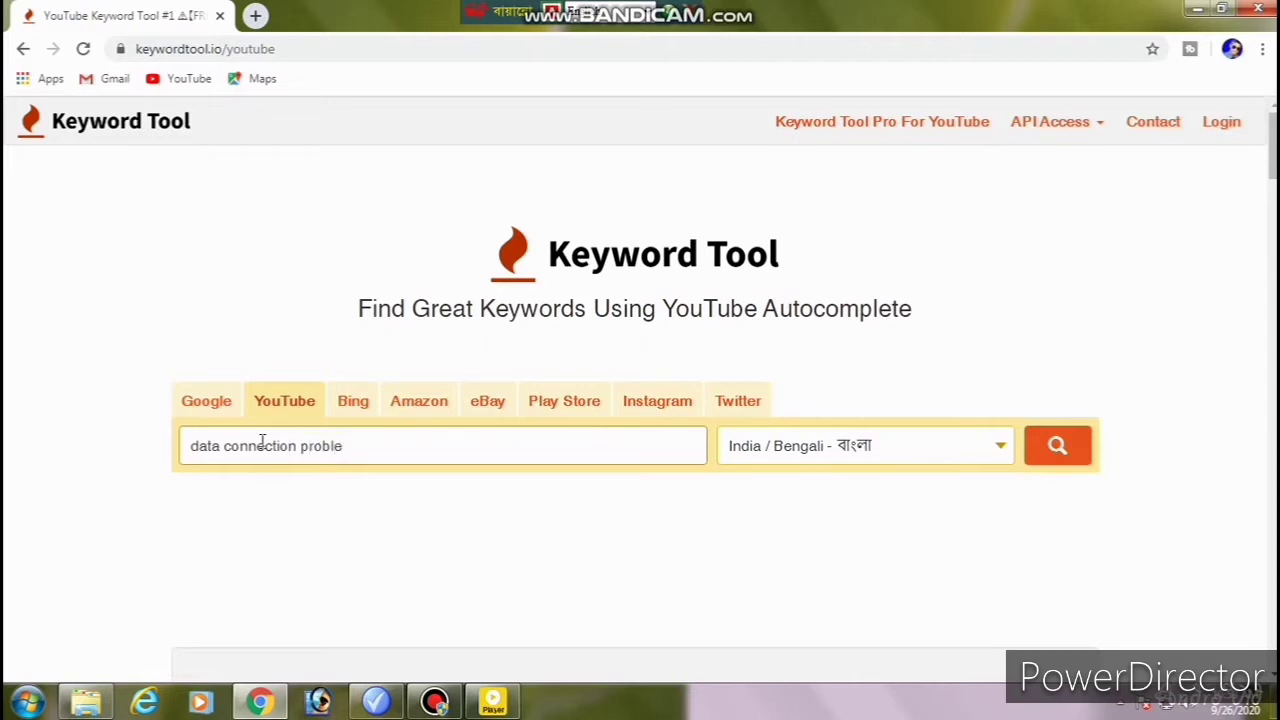
pyautogui.press('Return')
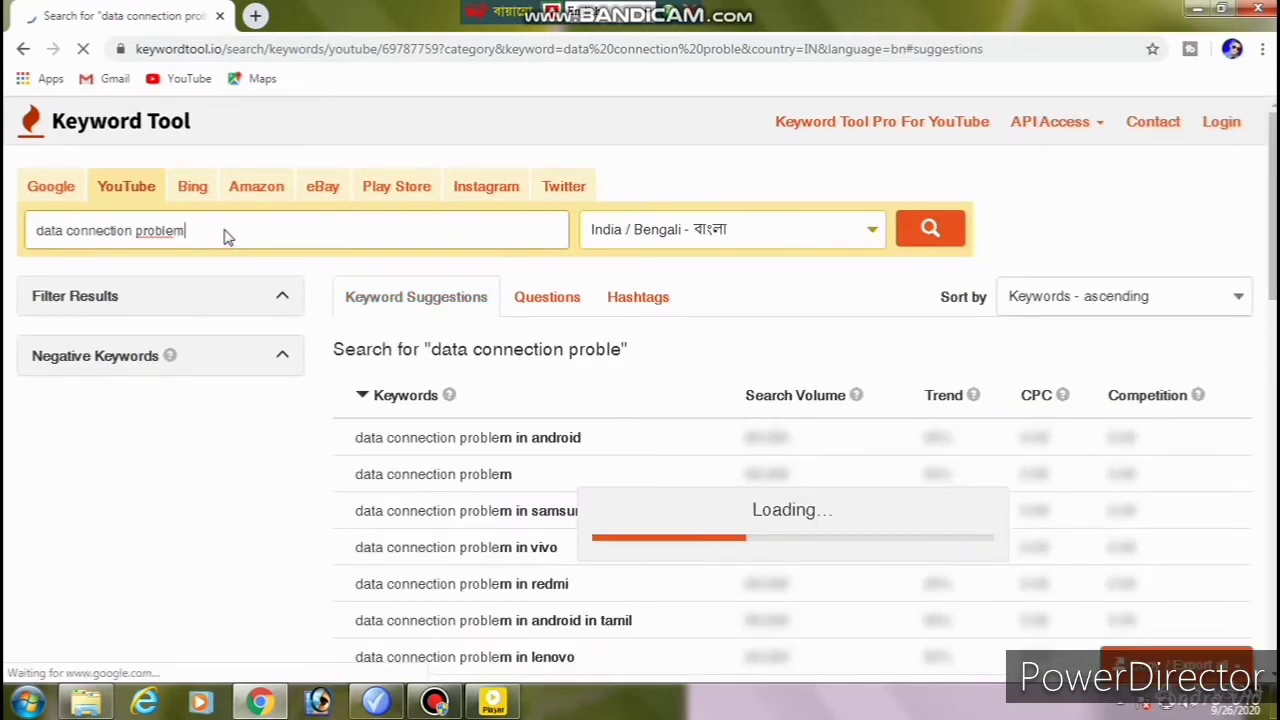
pyautogui.write('m')
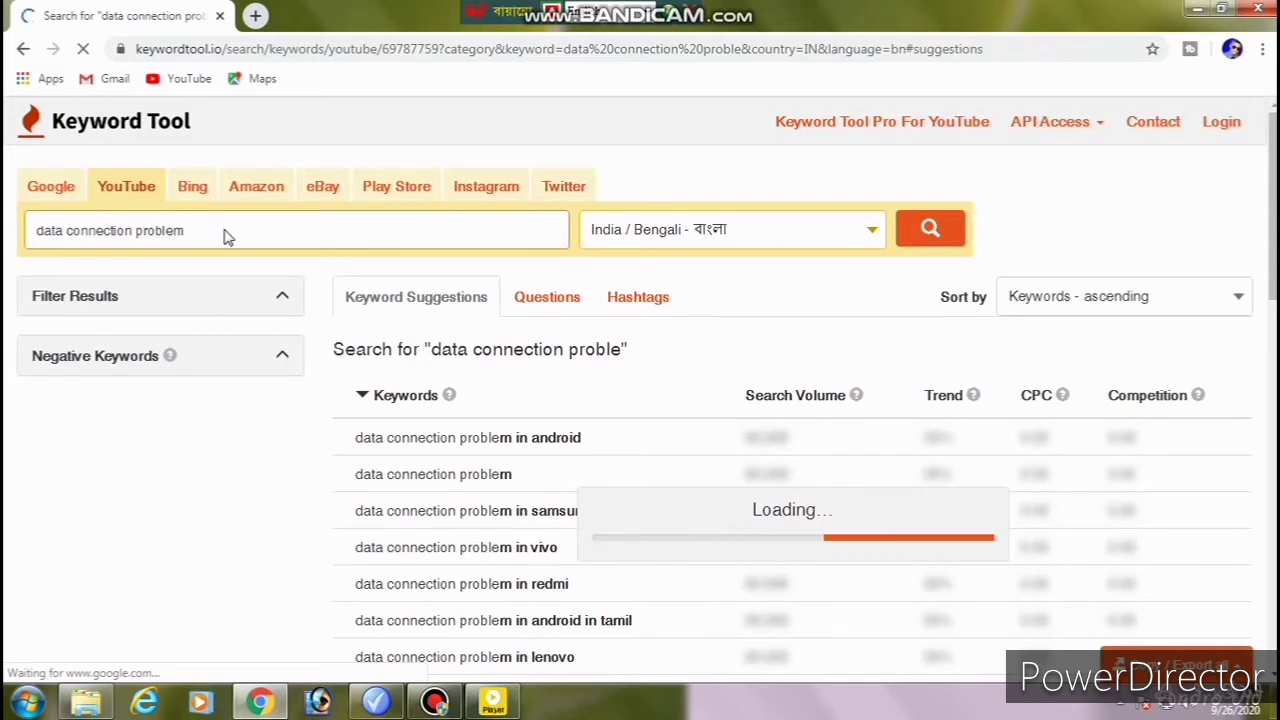
pyautogui.press('Return')
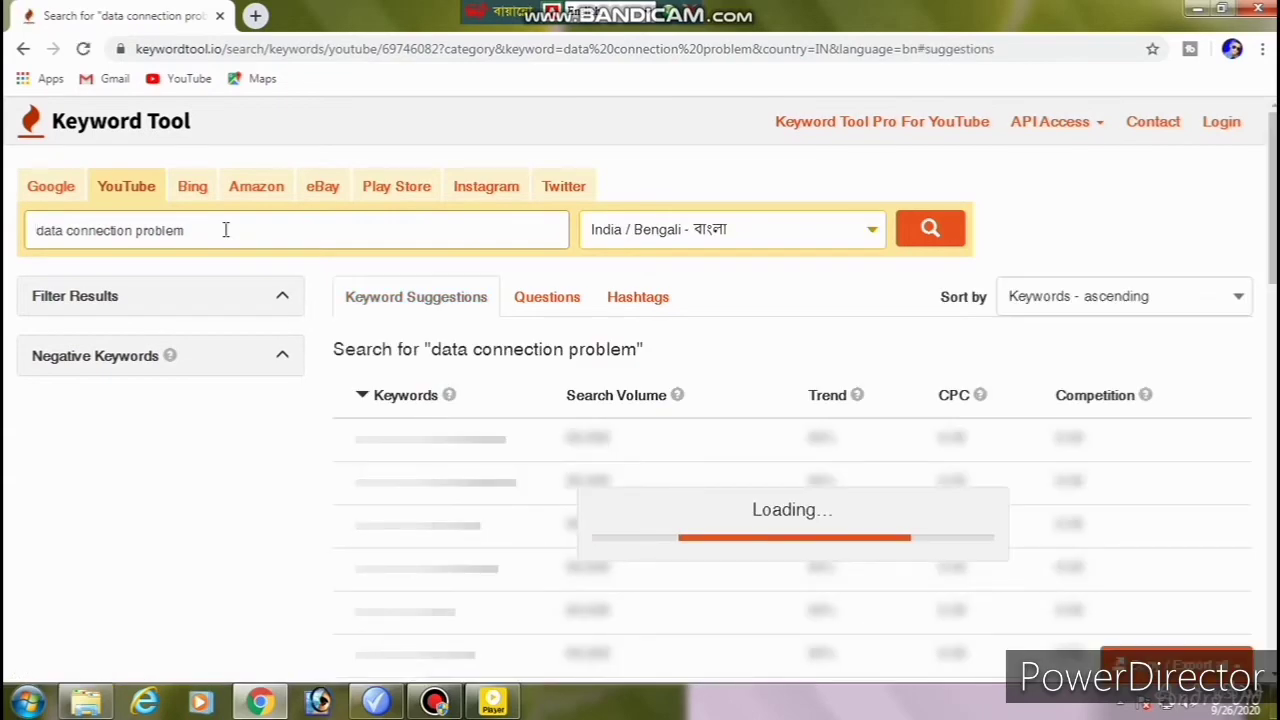
# Select the keyword suggestions "data connection problem" in android, in samsung, in vivo and in redmi
pyautogui.scroll(-2, 500, 480)
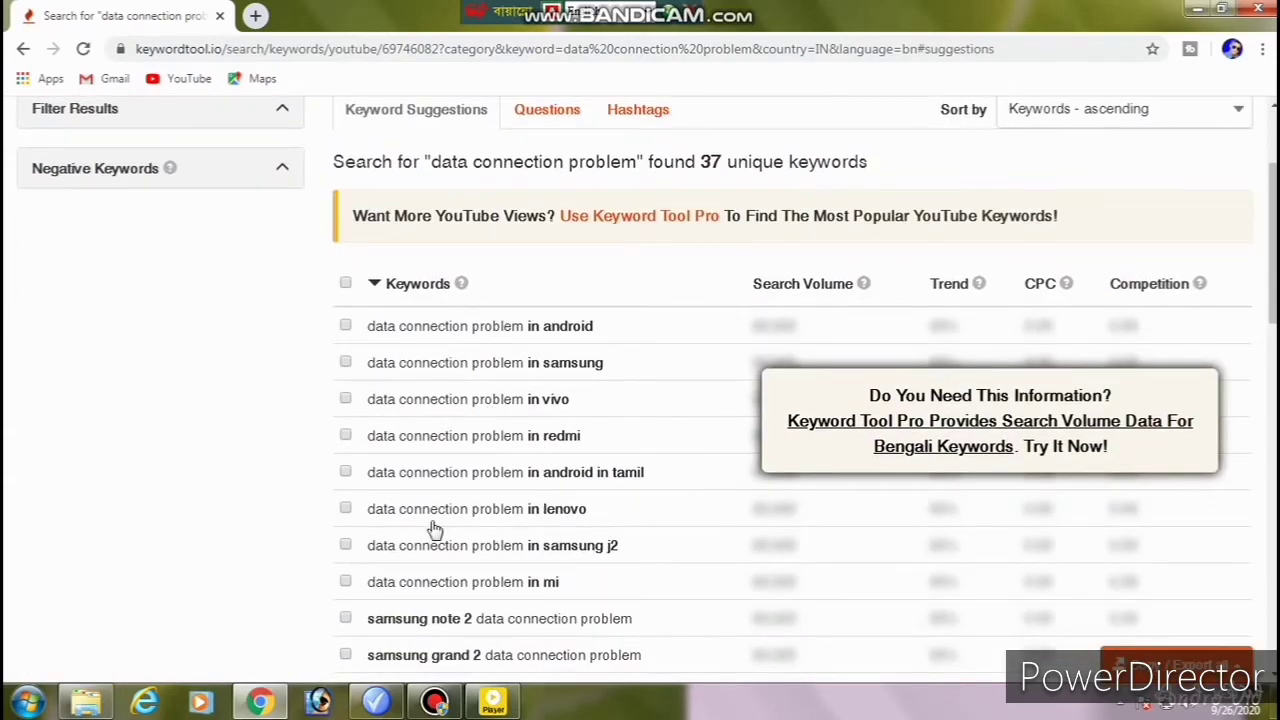
pyautogui.scroll(2, 483, 454)
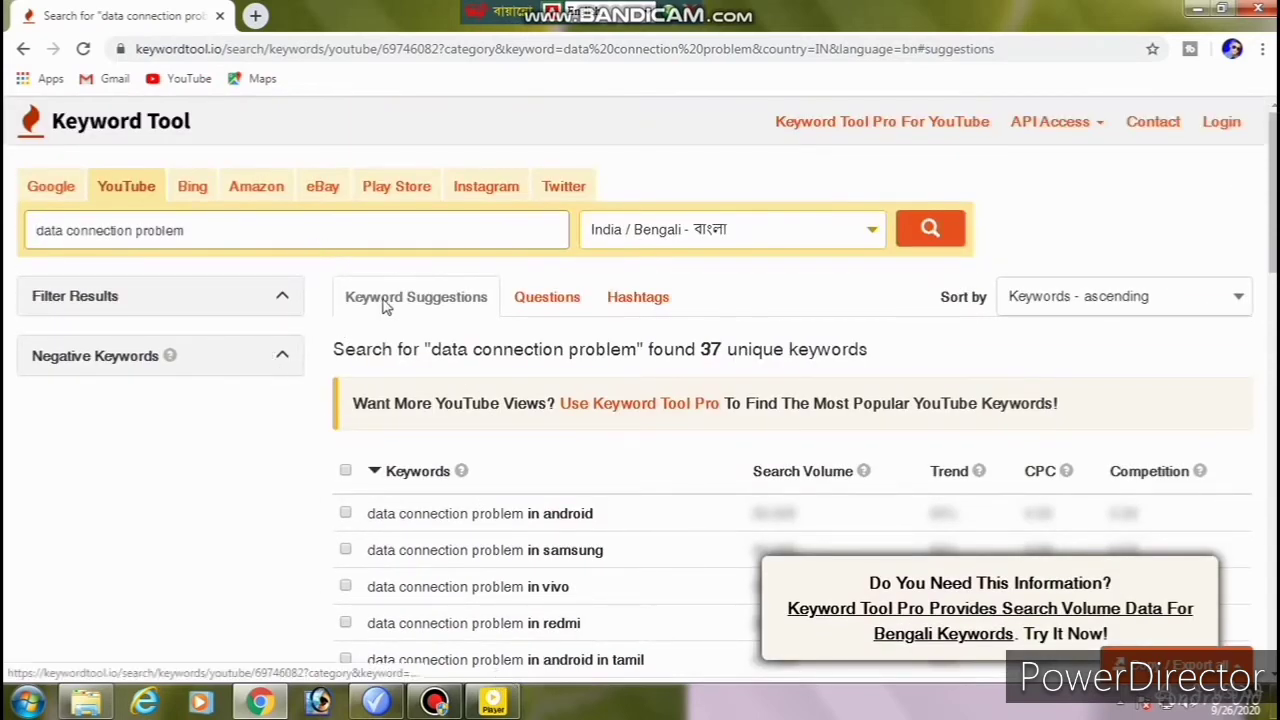
pyautogui.scroll(-1, 425, 323)
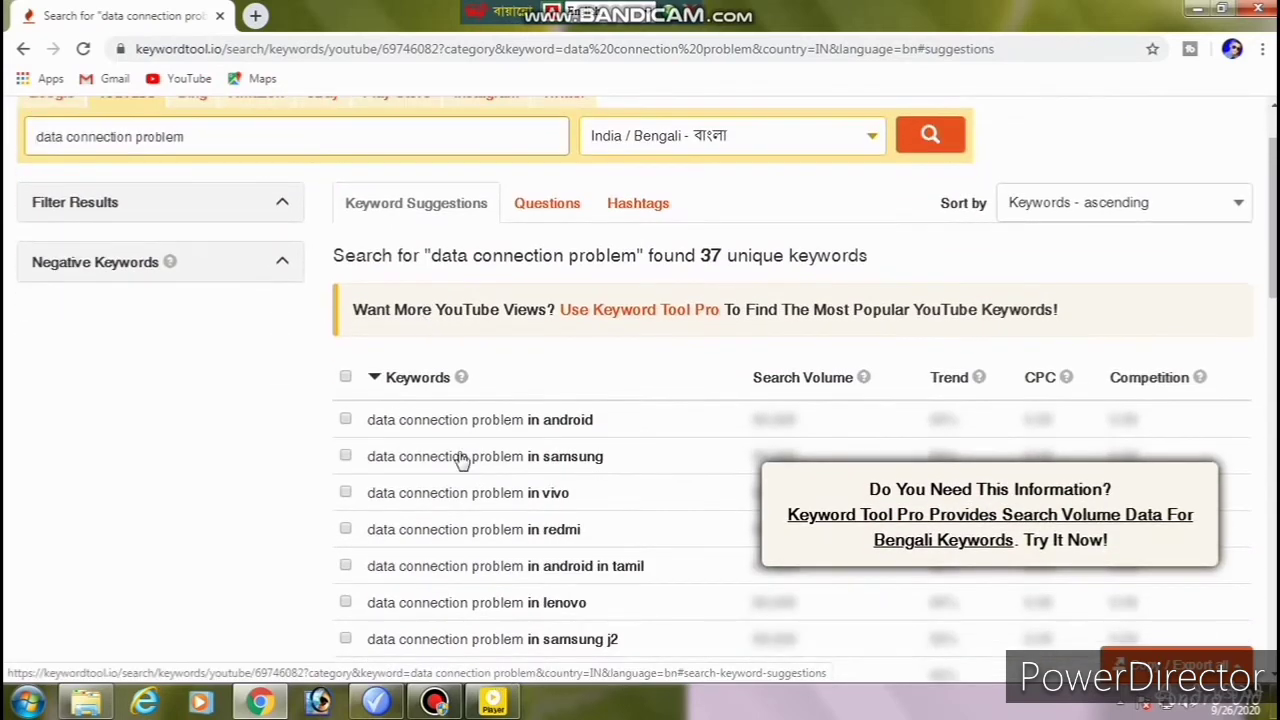
pyautogui.scroll(-1, 578, 494)
pyautogui.scroll(-2, 578, 494)
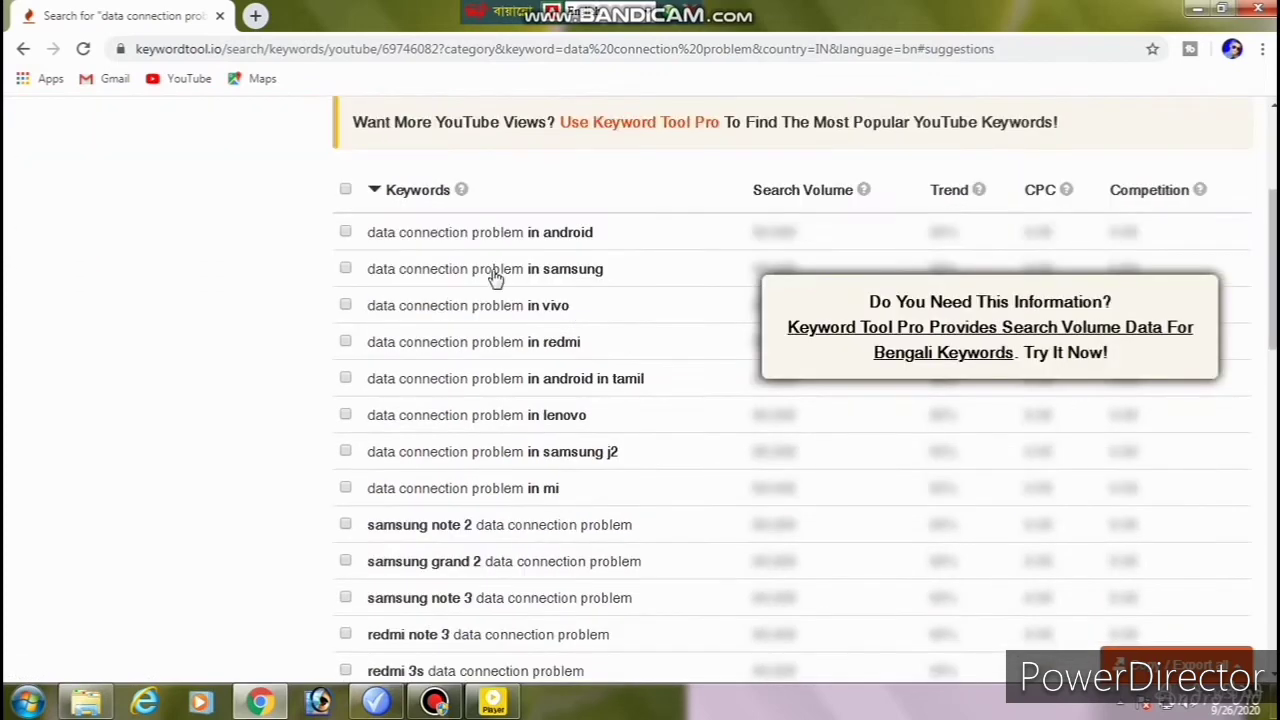
pyautogui.click(345, 232)
pyautogui.click(345, 268)
pyautogui.click(345, 305)
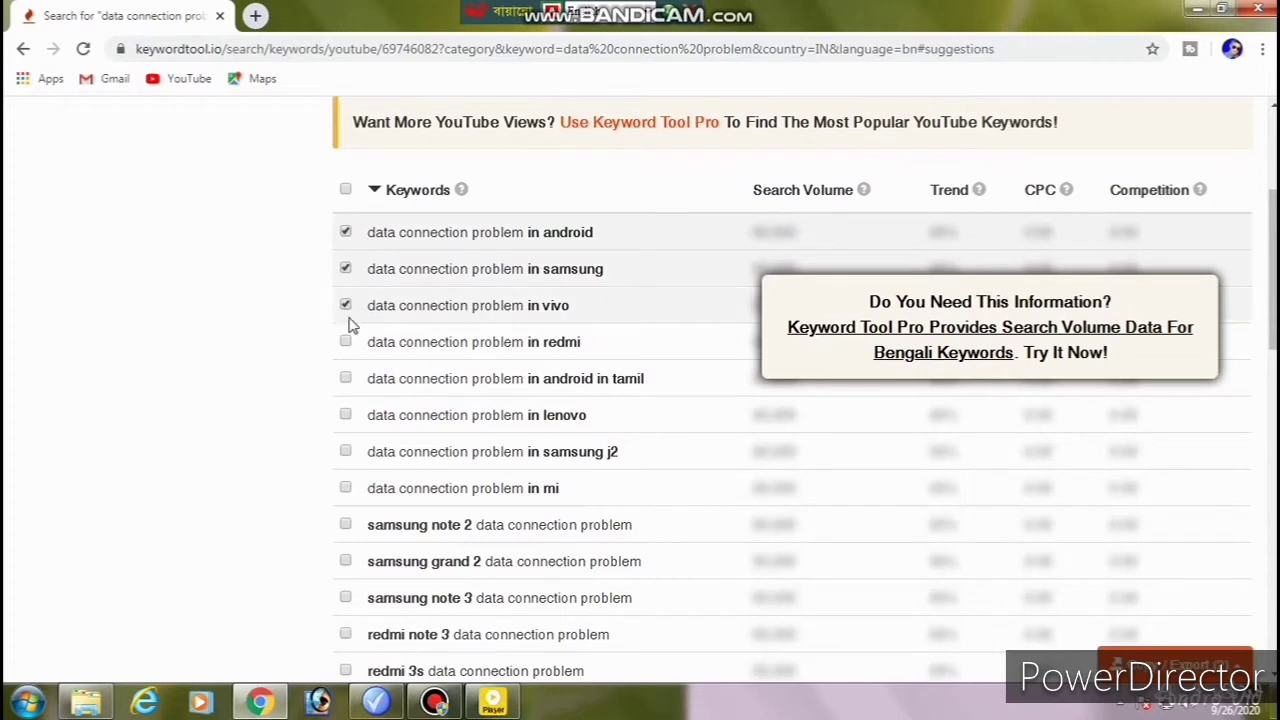
pyautogui.click(345, 341)
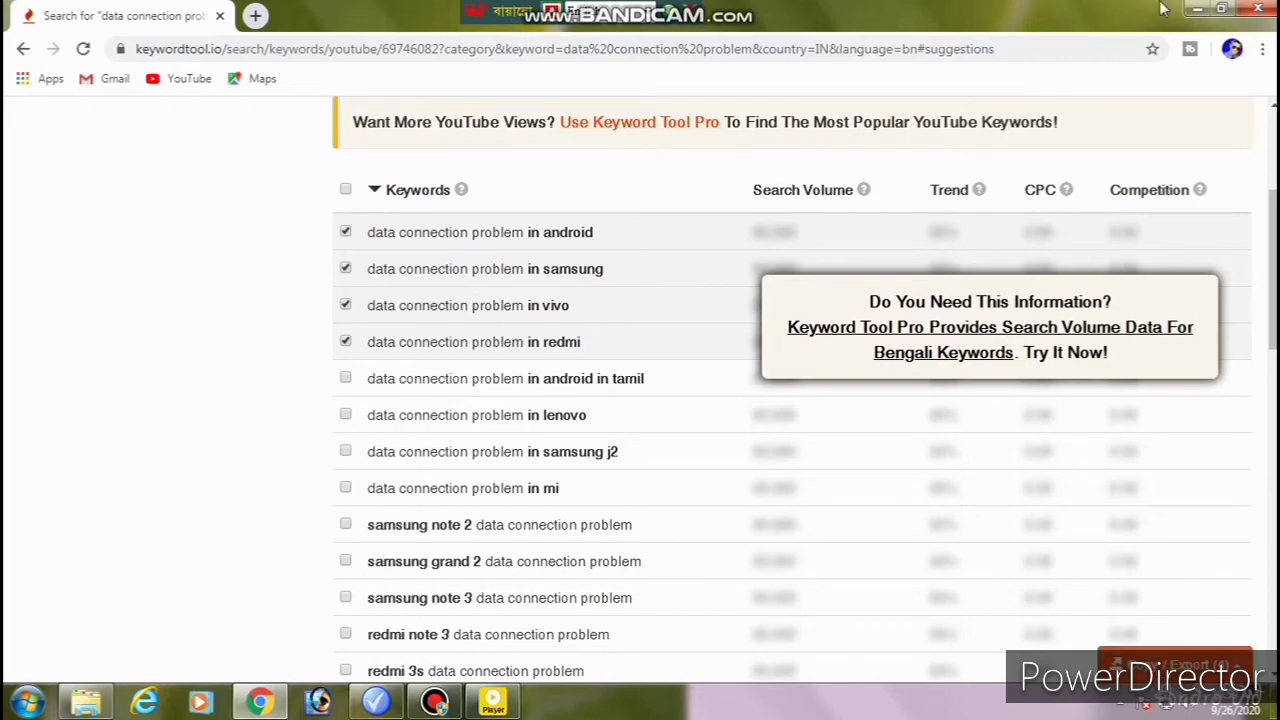
# Minimize the browser and clear the selection of the tag text in the Avro Pad notes
pyautogui.click(1194, 12)
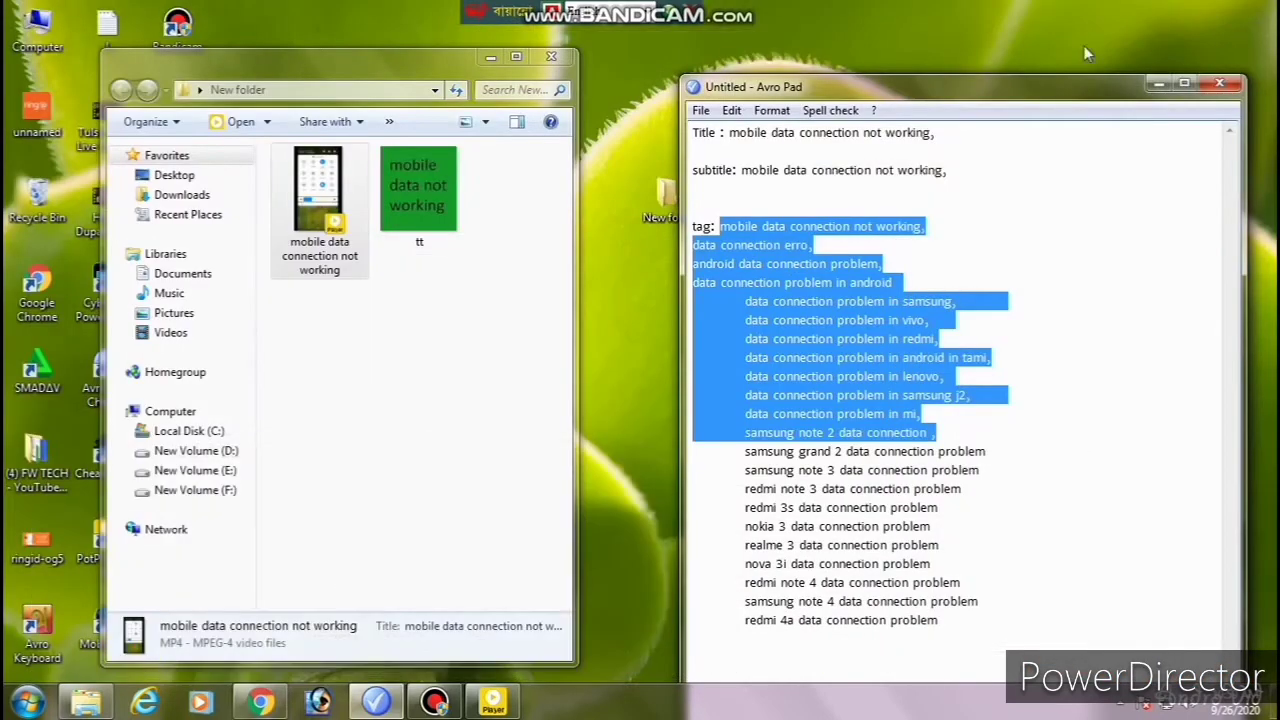
pyautogui.click(376, 703)
pyautogui.click(376, 703)
pyautogui.rightClick(976, 568)
pyautogui.click(970, 183)
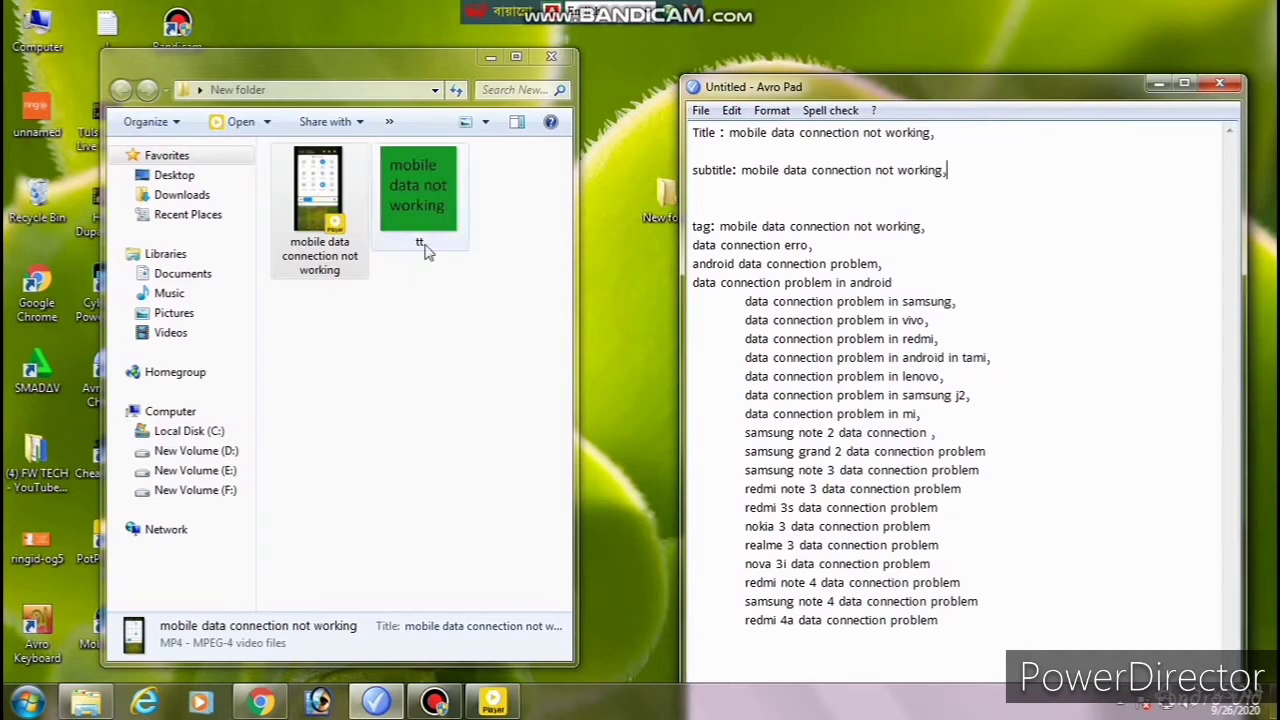
pyautogui.click(420, 236)
pyautogui.rightClick(422, 236)
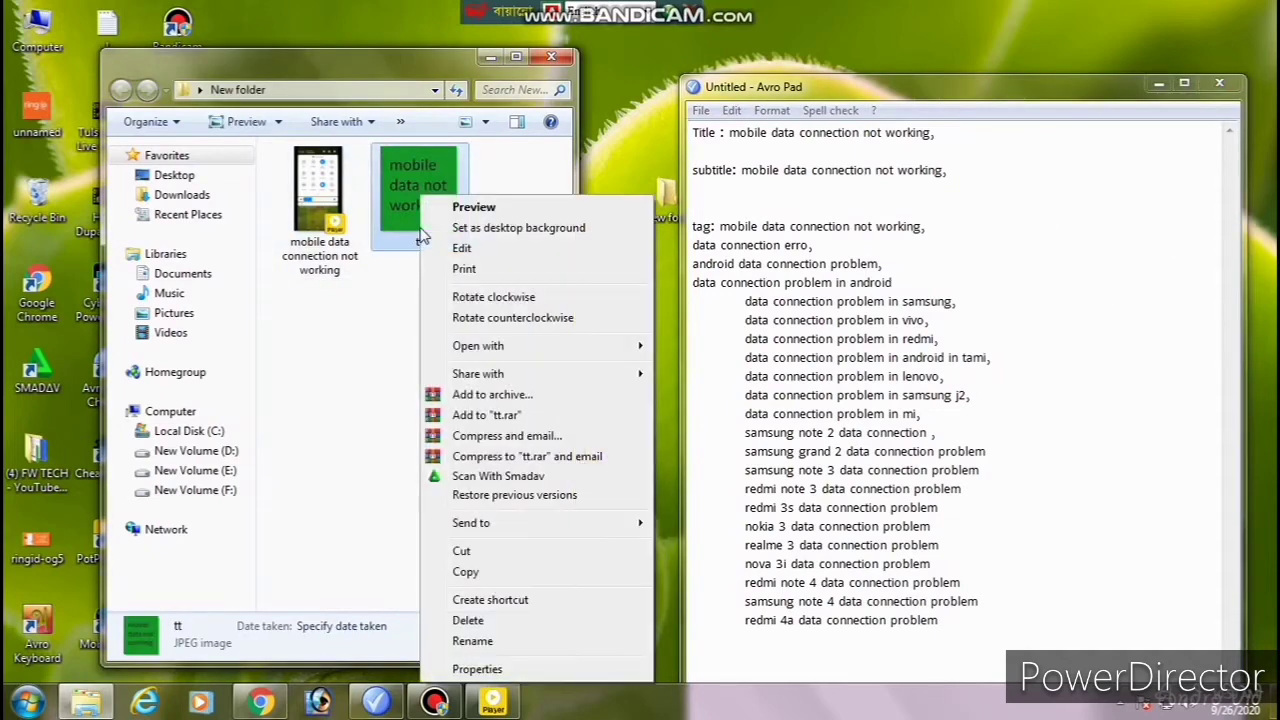
pyautogui.click(468, 640)
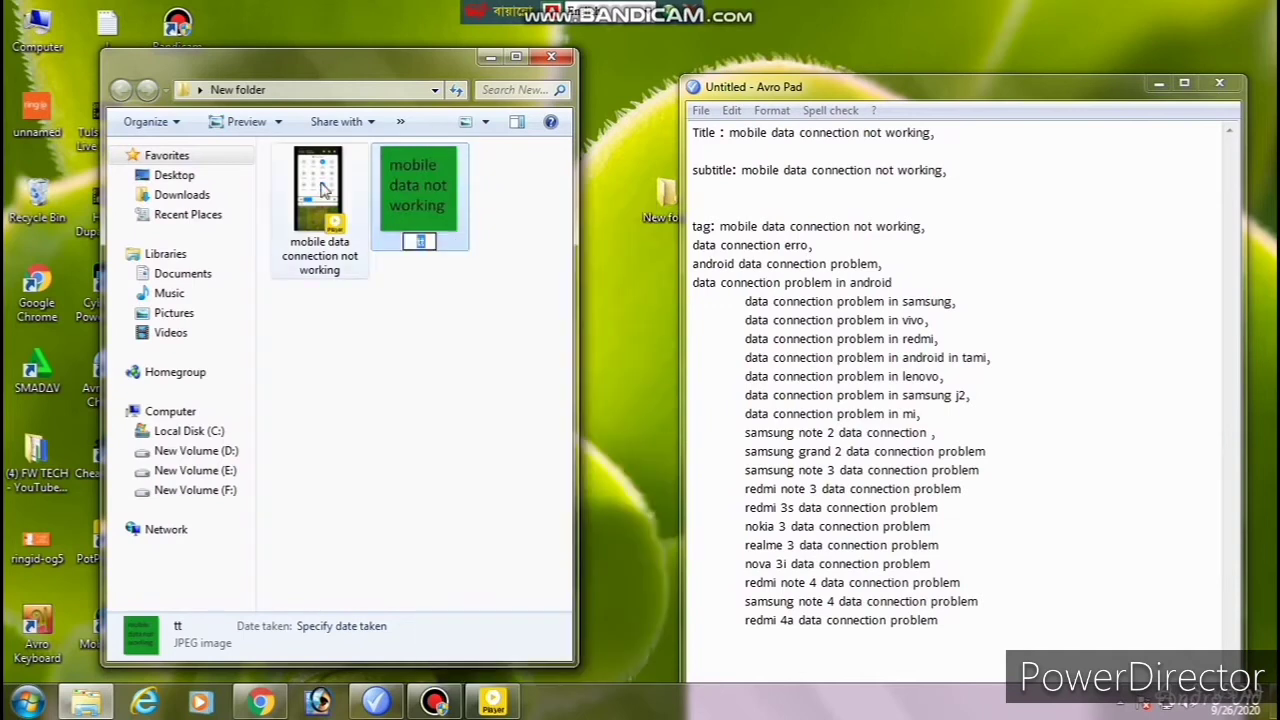
# Rename the green thumbnail image "mobile data connection not working", copying the name from the video file
pyautogui.rightClick(310, 257)
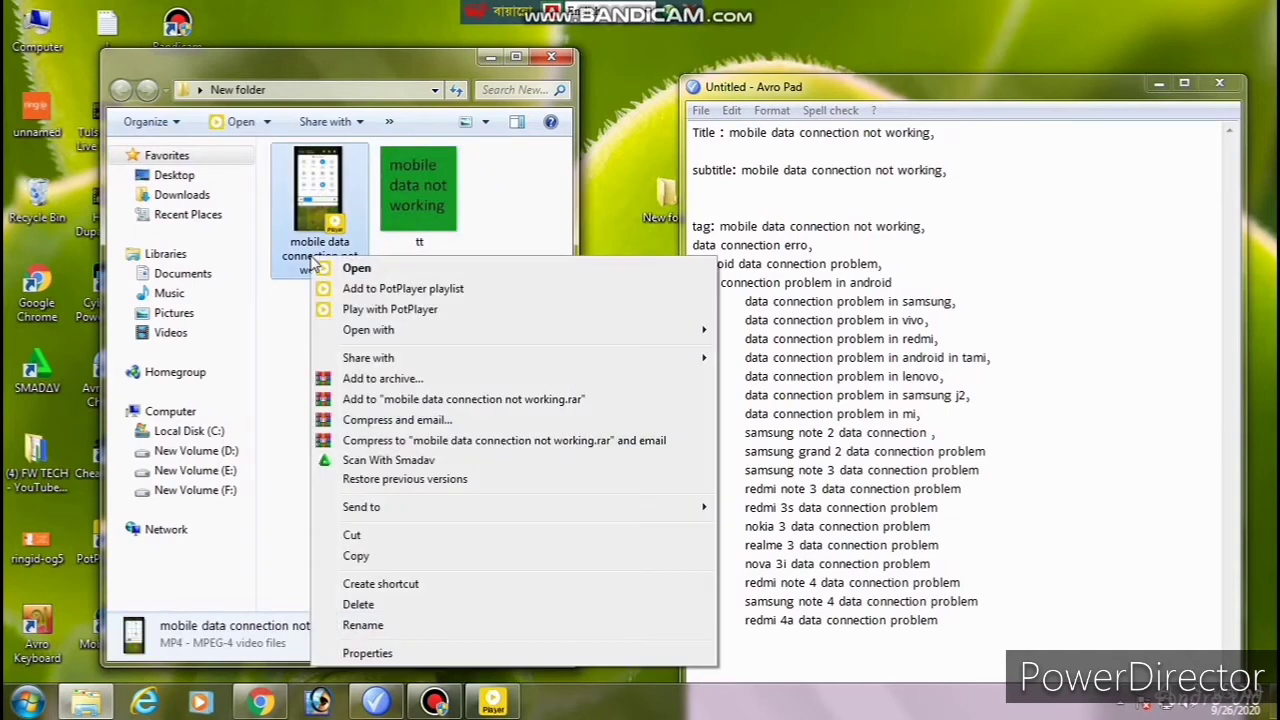
pyautogui.click(362, 625)
pyautogui.hotkey('ctrl', 'c')
pyautogui.click(402, 202)
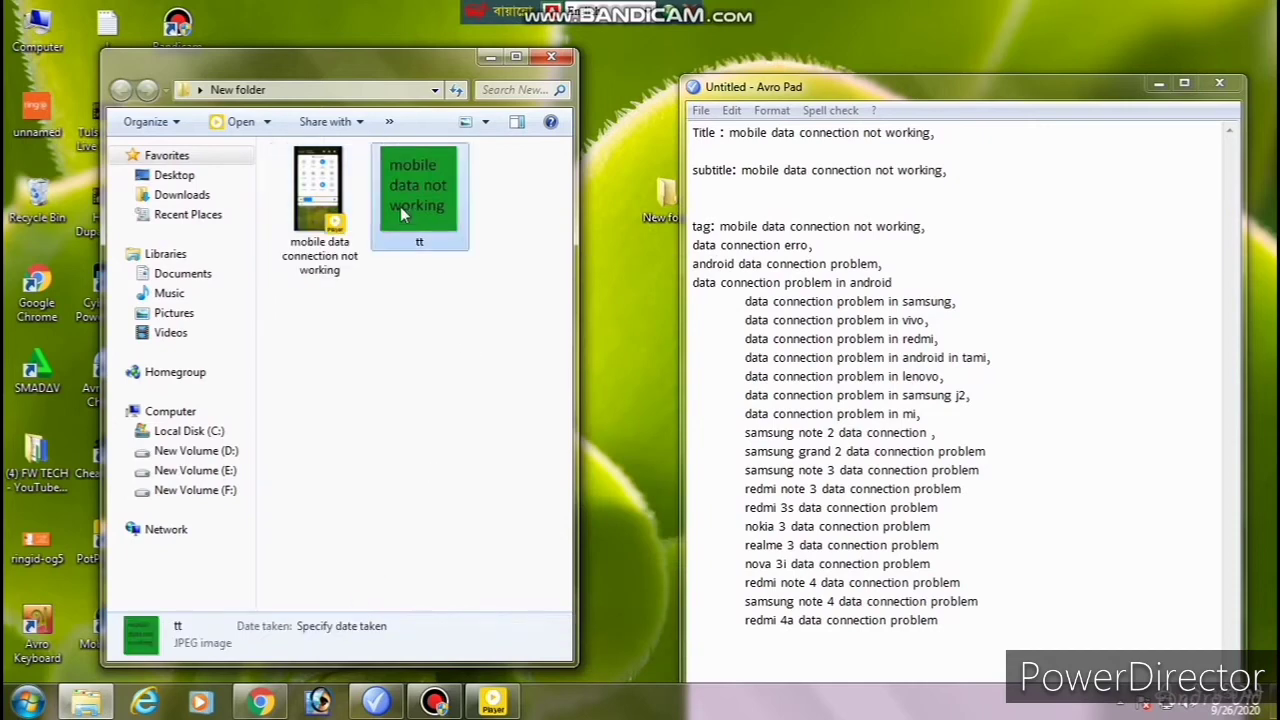
pyautogui.rightClick(400, 200)
pyautogui.click(451, 642)
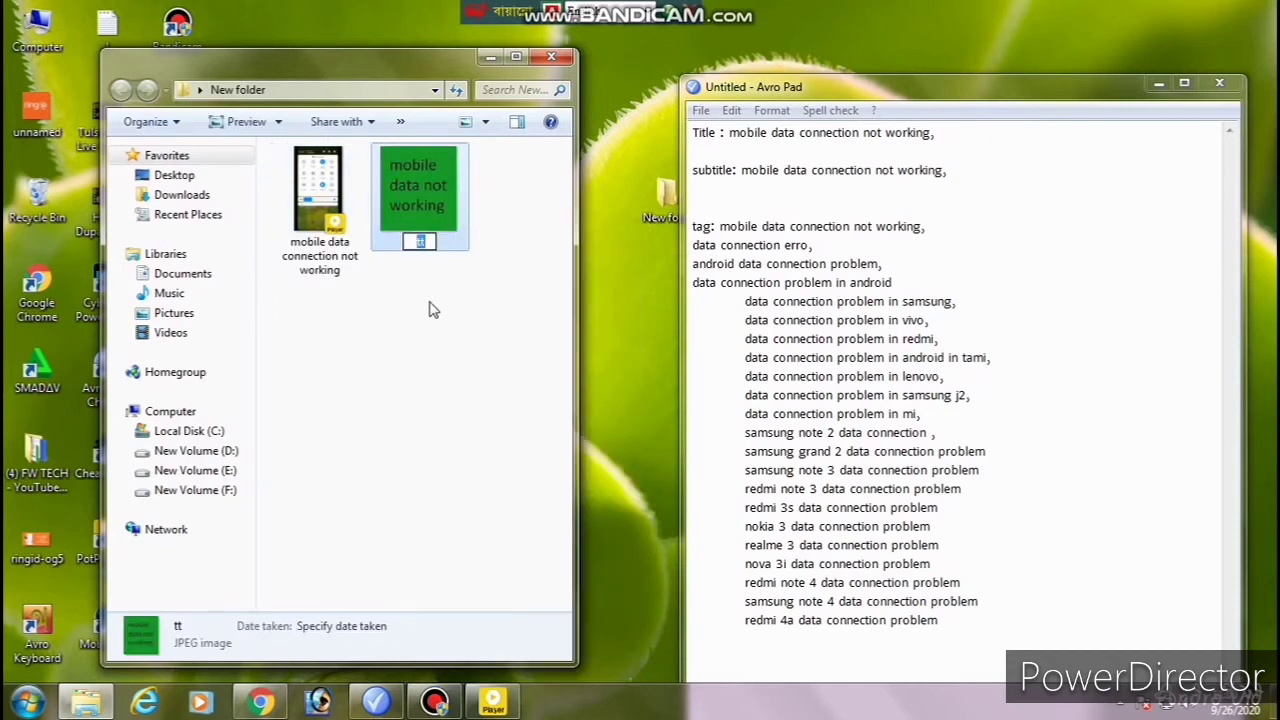
pyautogui.hotkey('ctrl', 'v')
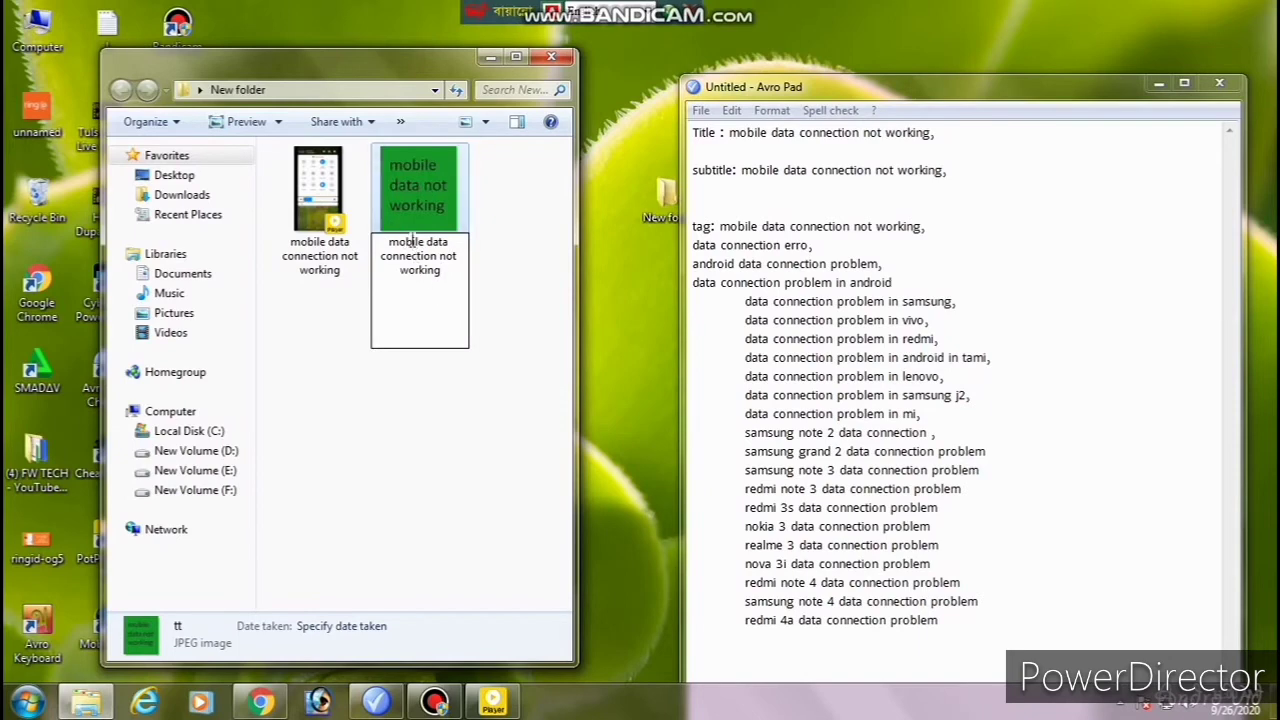
pyautogui.click(491, 320)
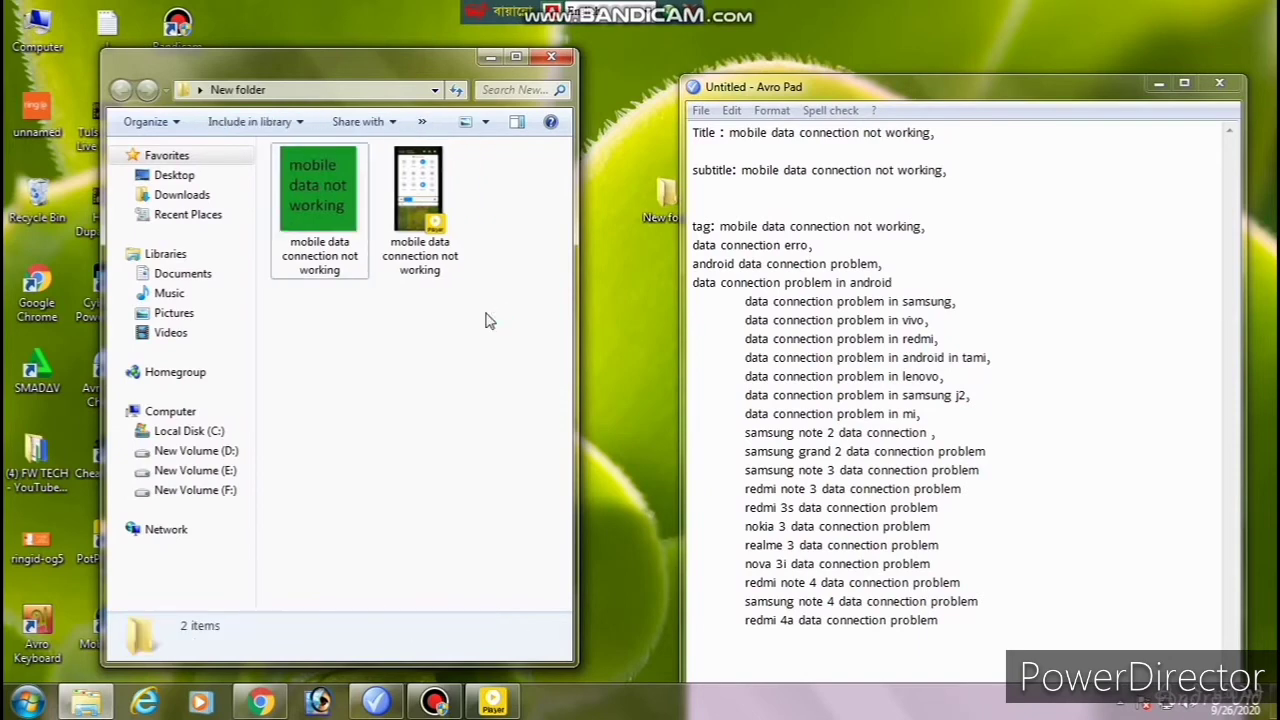
# Open the thumbnail image's detailed properties and set its title and subject to "mobile data connection not working"
pyautogui.rightClick(312, 200)
pyautogui.click(362, 647)
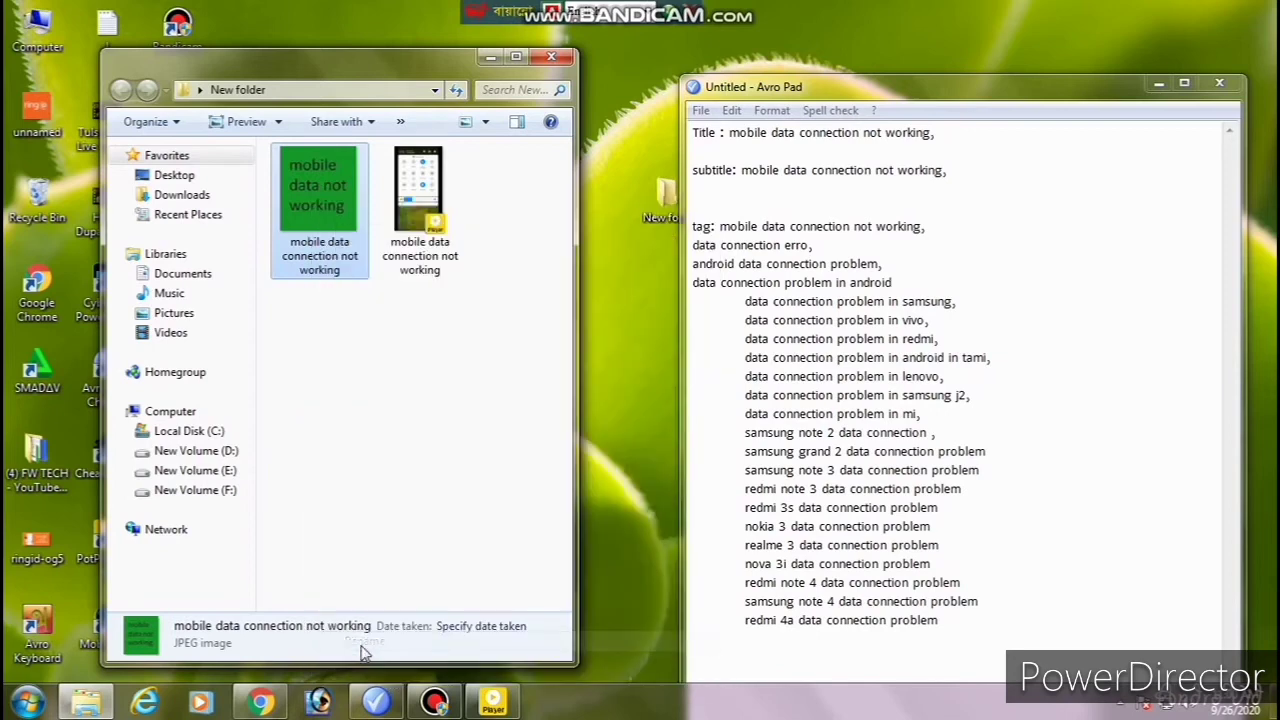
pyautogui.rightClick(332, 210)
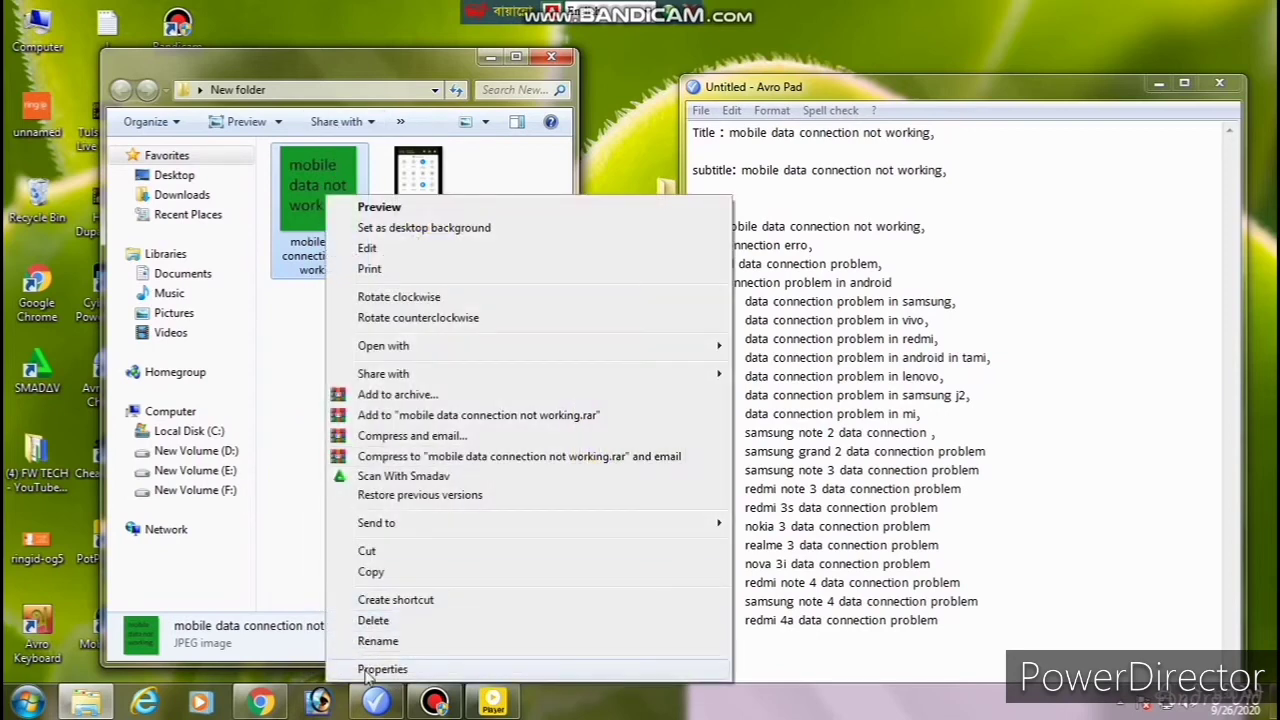
pyautogui.click(350, 664)
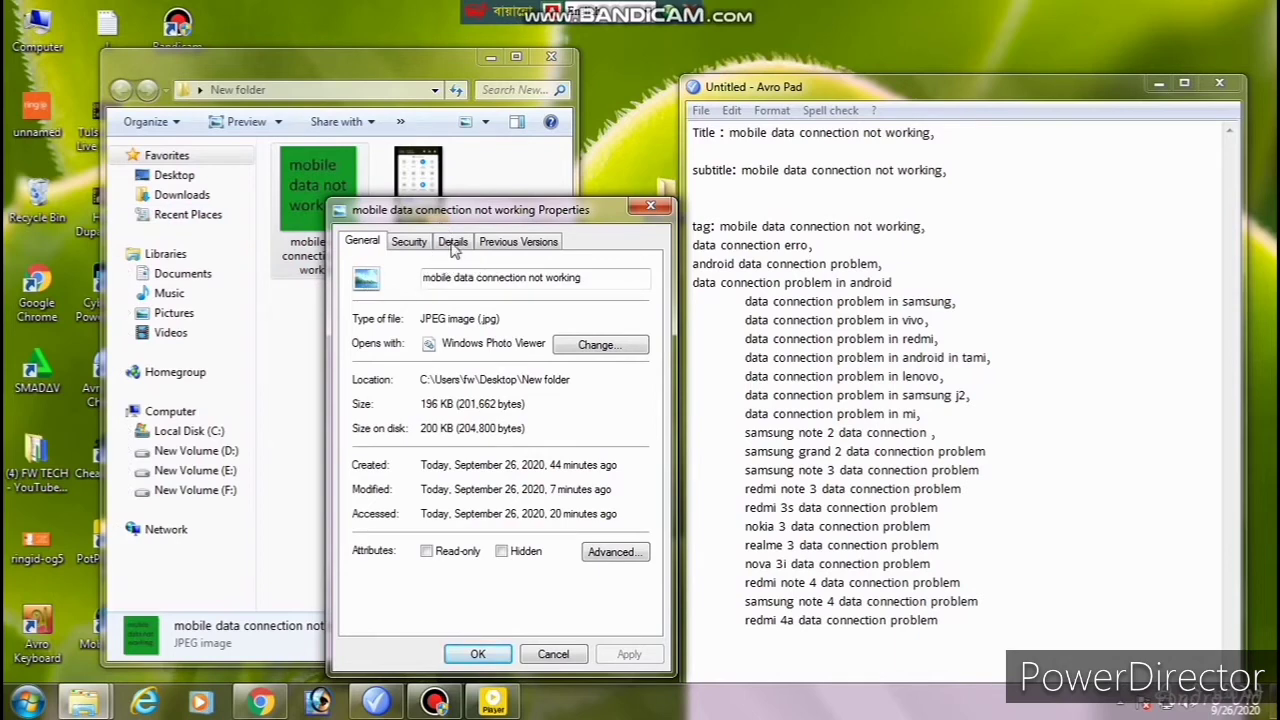
pyautogui.click(453, 243)
pyautogui.click(518, 313)
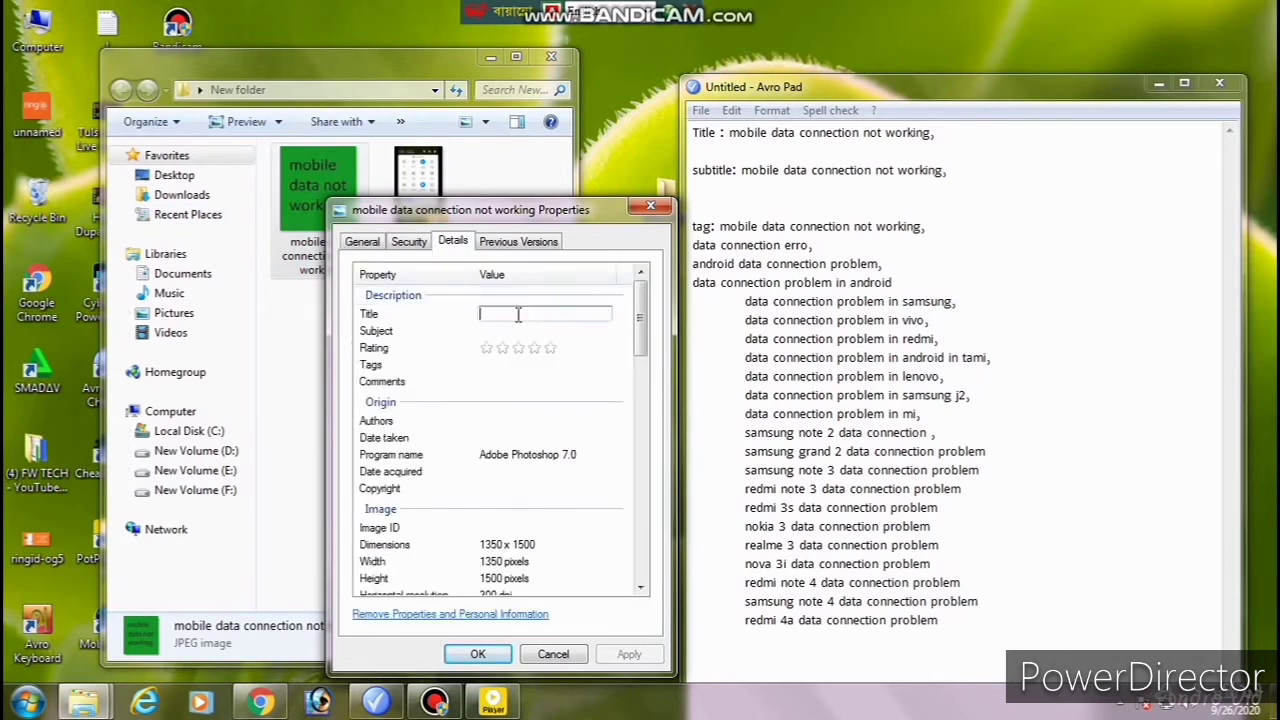
pyautogui.hotkey('ctrl', 'v')
pyautogui.click(503, 331)
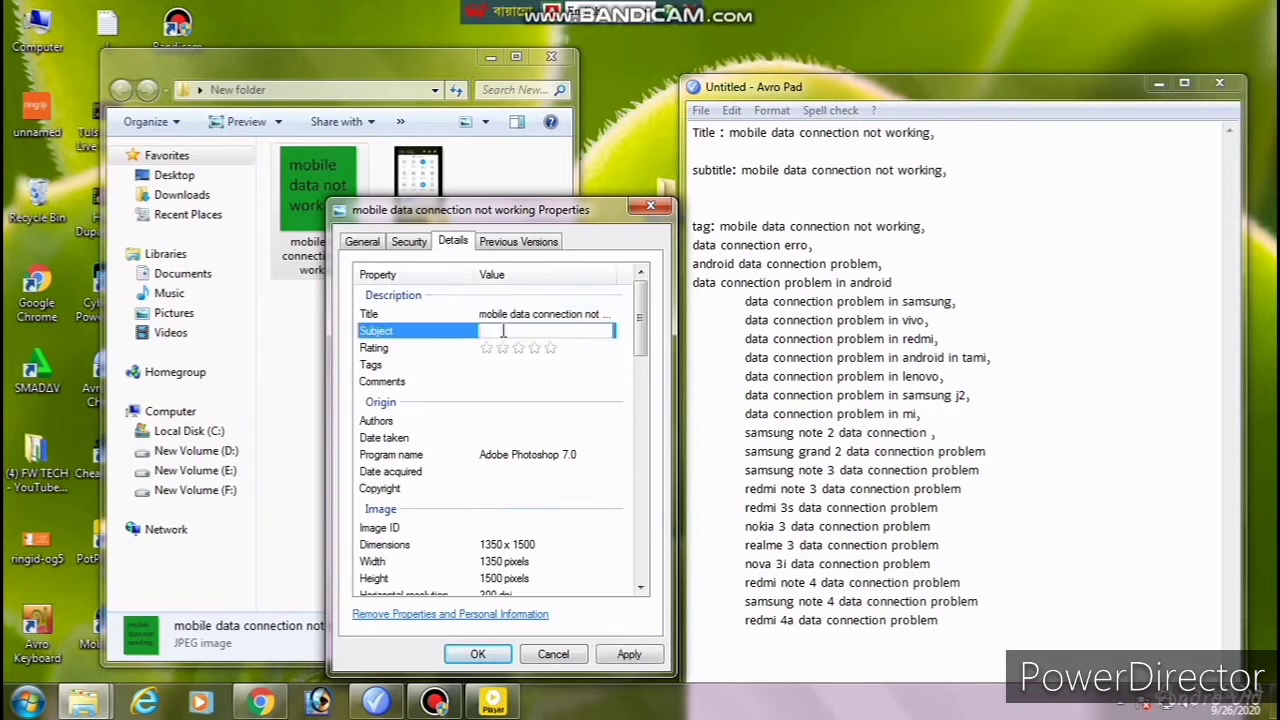
pyautogui.hotkey('ctrl', 'v')
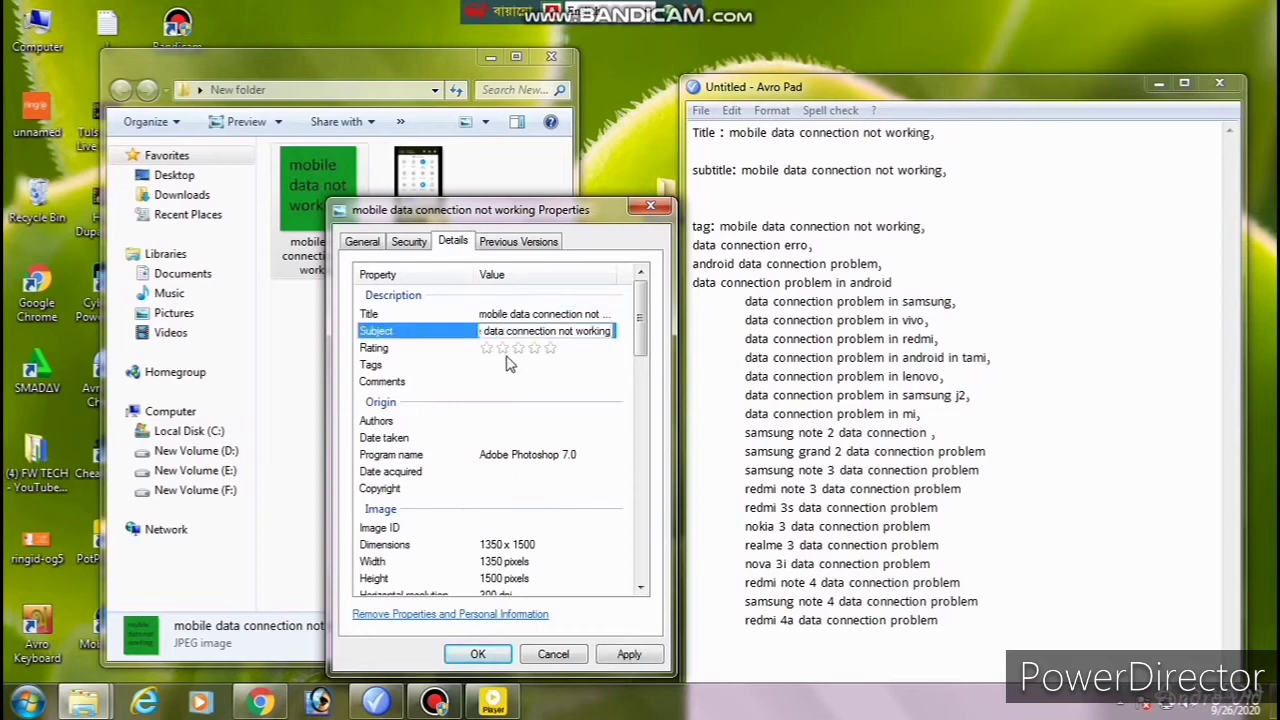
# Rate the image five stars and copy the notes' tags, from "mobile data connection not working" through "samsung note 2 data connection", into its tags
pyautogui.click(498, 350)
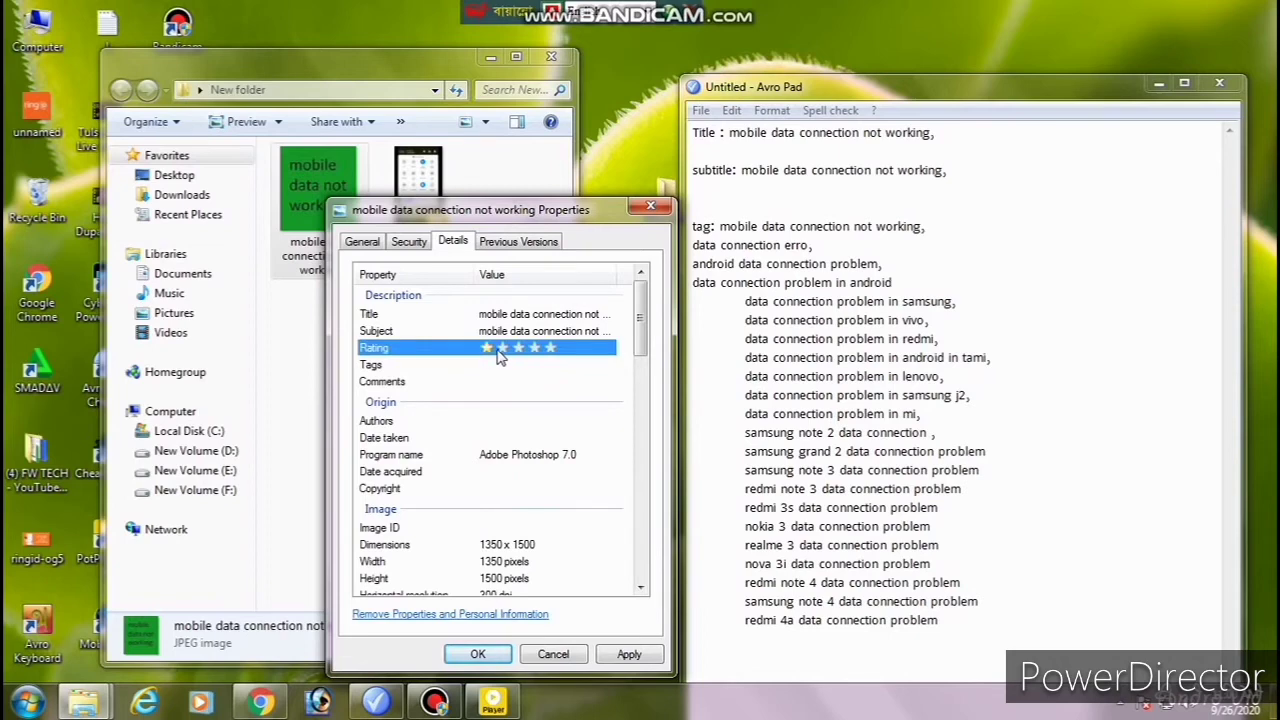
pyautogui.click(550, 348)
pyautogui.click(508, 365)
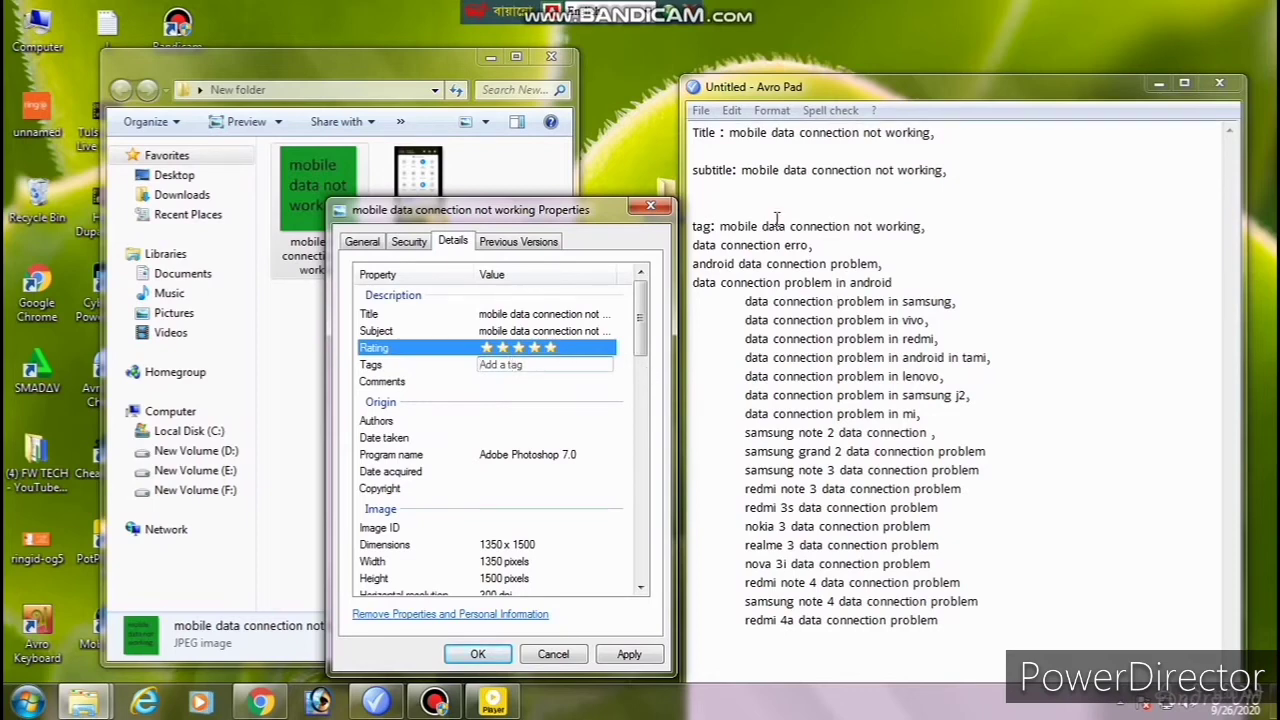
pyautogui.moveTo(720, 226); pyautogui.dragTo(950, 432)
pyautogui.rightClick(943, 428)
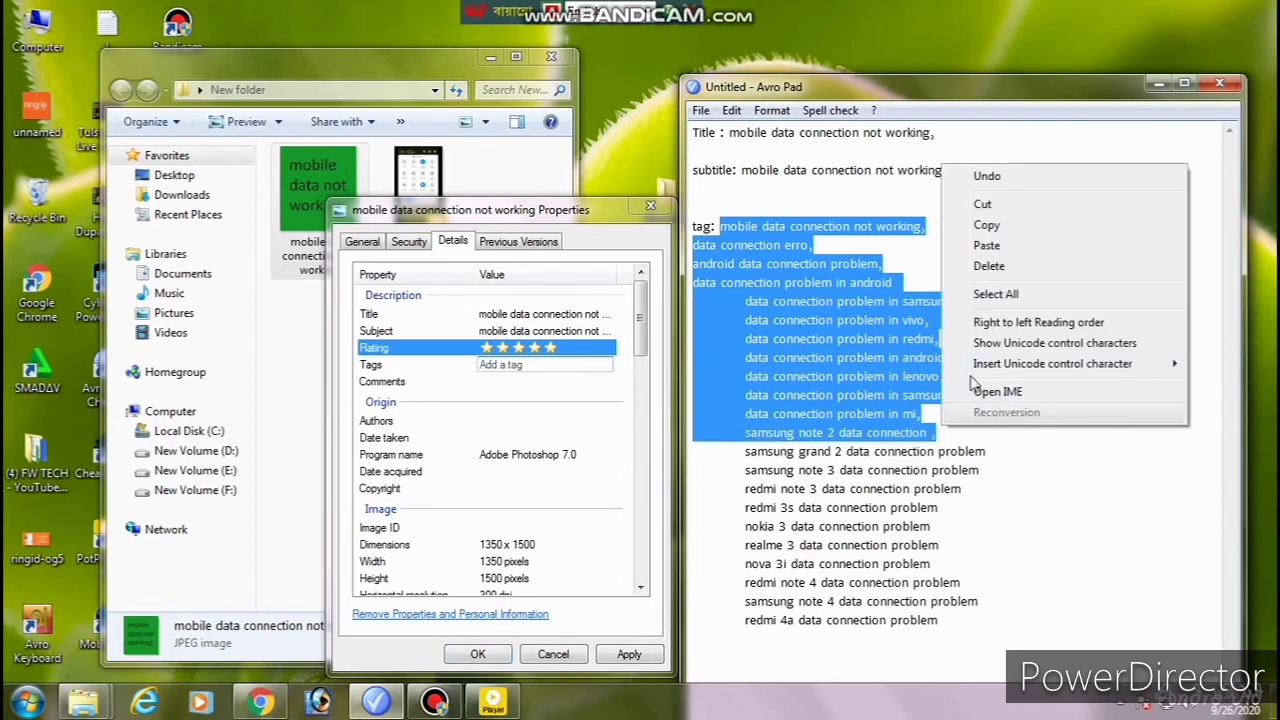
pyautogui.click(1000, 228)
pyautogui.click(510, 367)
pyautogui.rightClick(510, 368)
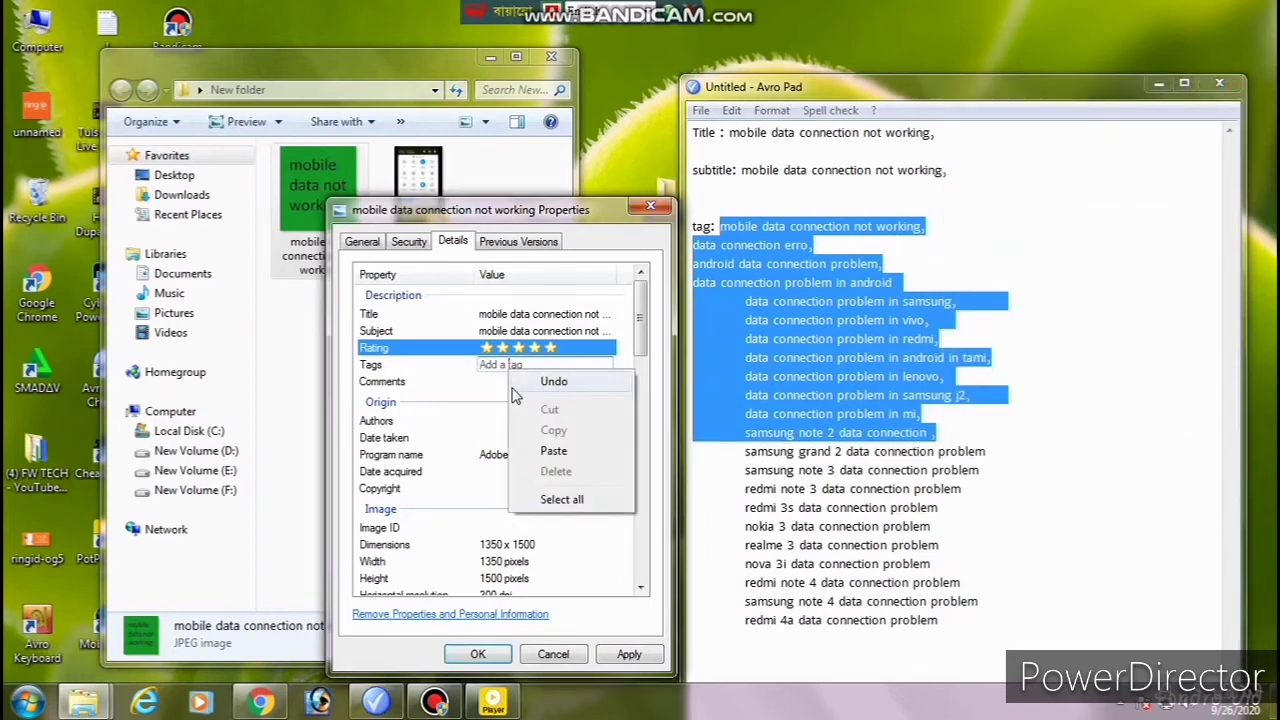
pyautogui.click(553, 451)
pyautogui.click(508, 527)
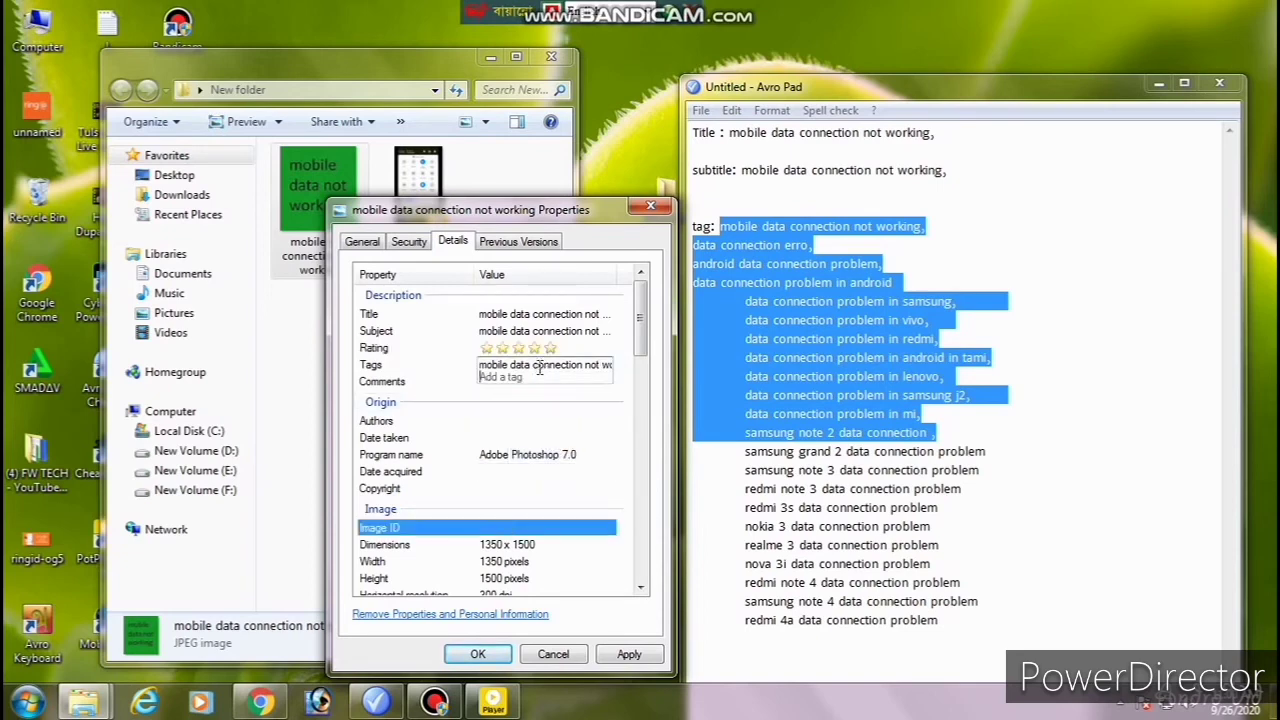
# Add the comment "nice" to the image's details, apply the metadata and close its properties
pyautogui.click(519, 386)
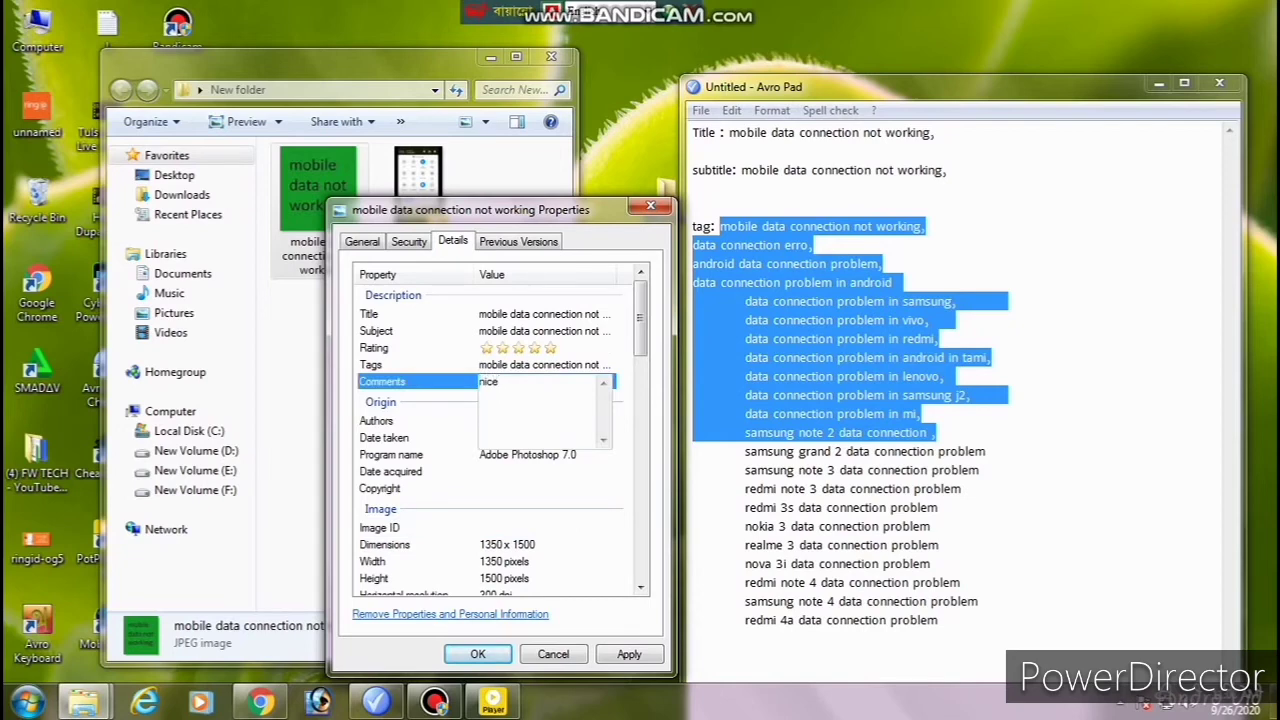
pyautogui.press('Return')
pyautogui.moveTo(641, 335); pyautogui.dragTo(643, 435)
pyautogui.click(481, 369)
pyautogui.click(492, 384)
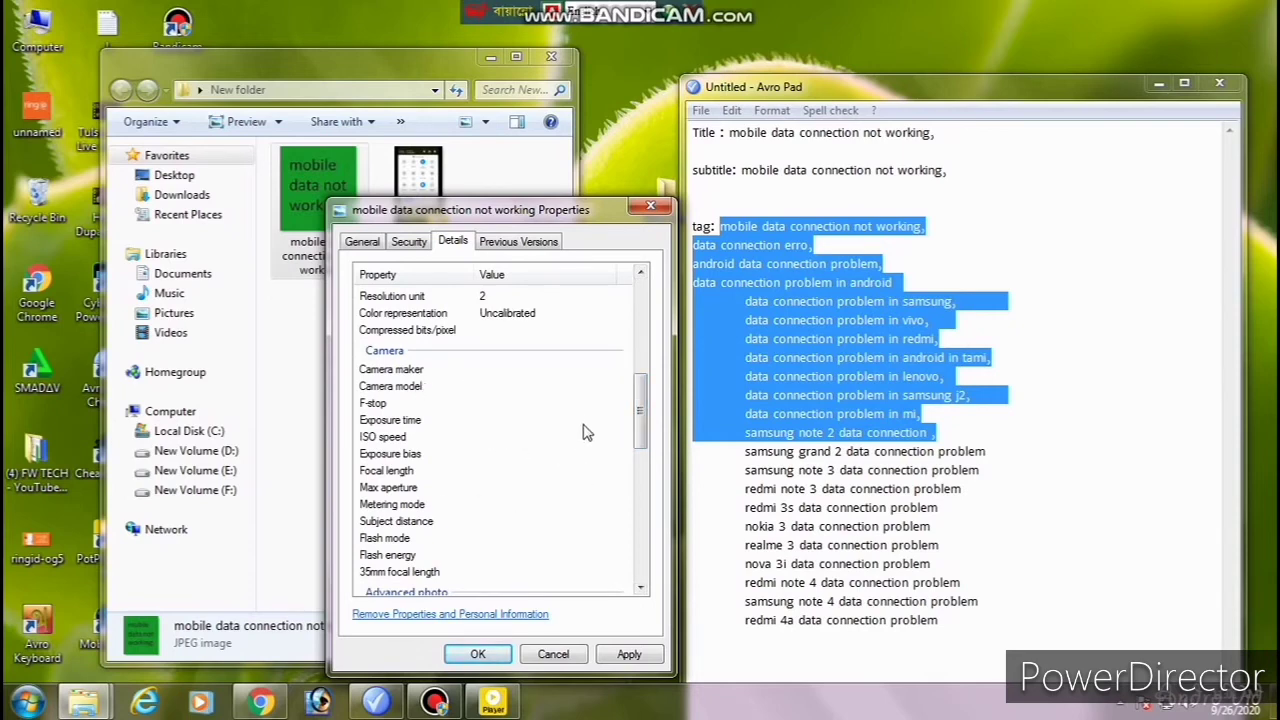
pyautogui.moveTo(640, 428); pyautogui.dragTo(638, 345)
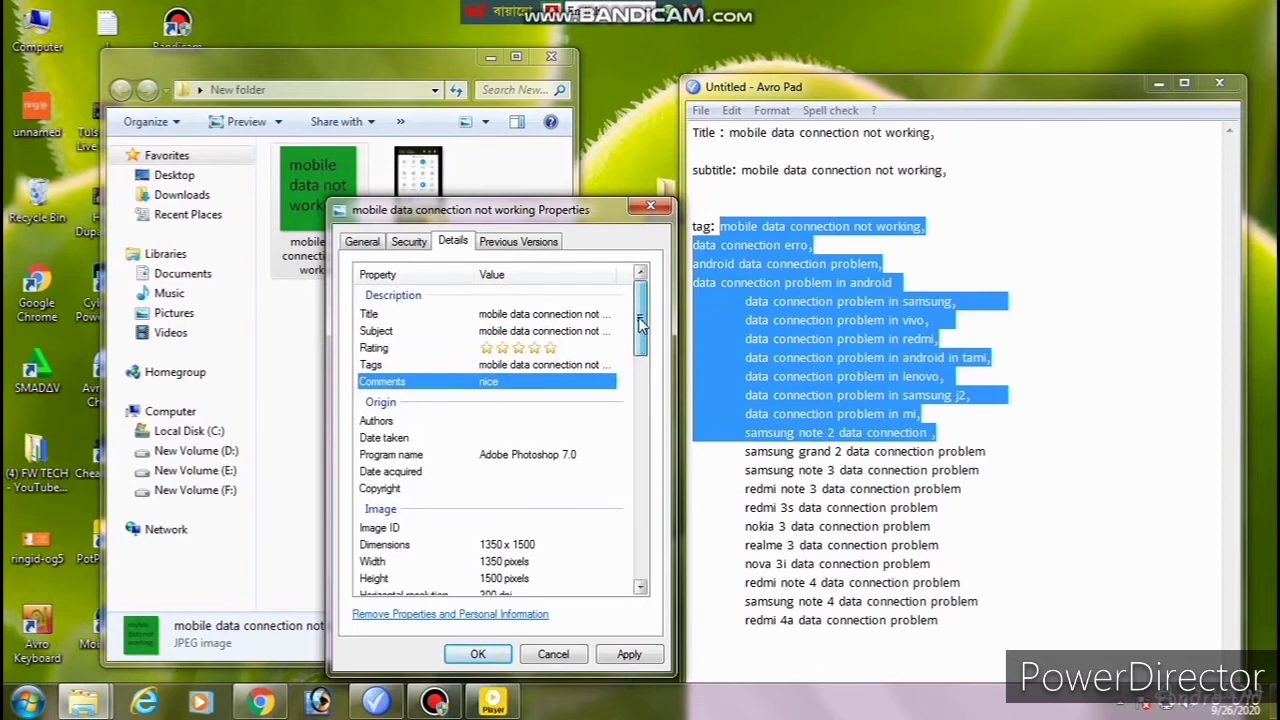
pyautogui.click(629, 654)
pyautogui.click(472, 653)
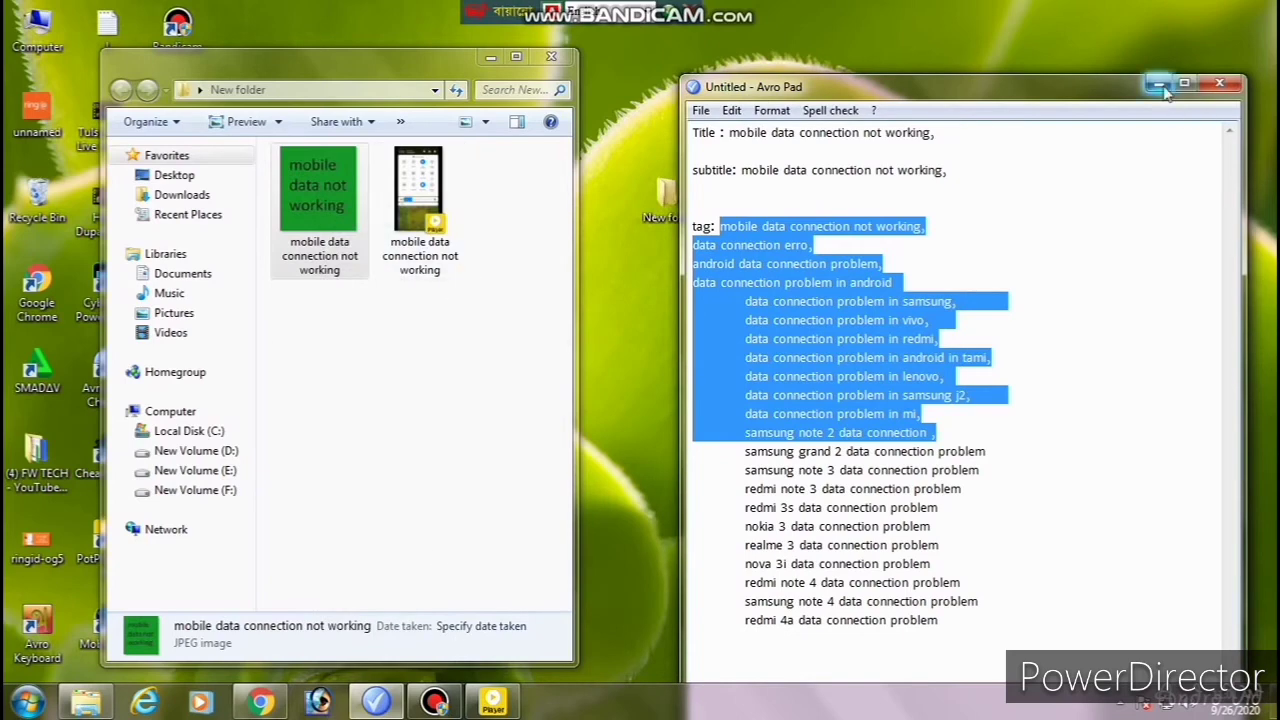
# Minimize the Avro Pad notes, switch to Chrome and open YouTube's video upload page
pyautogui.click(1158, 84)
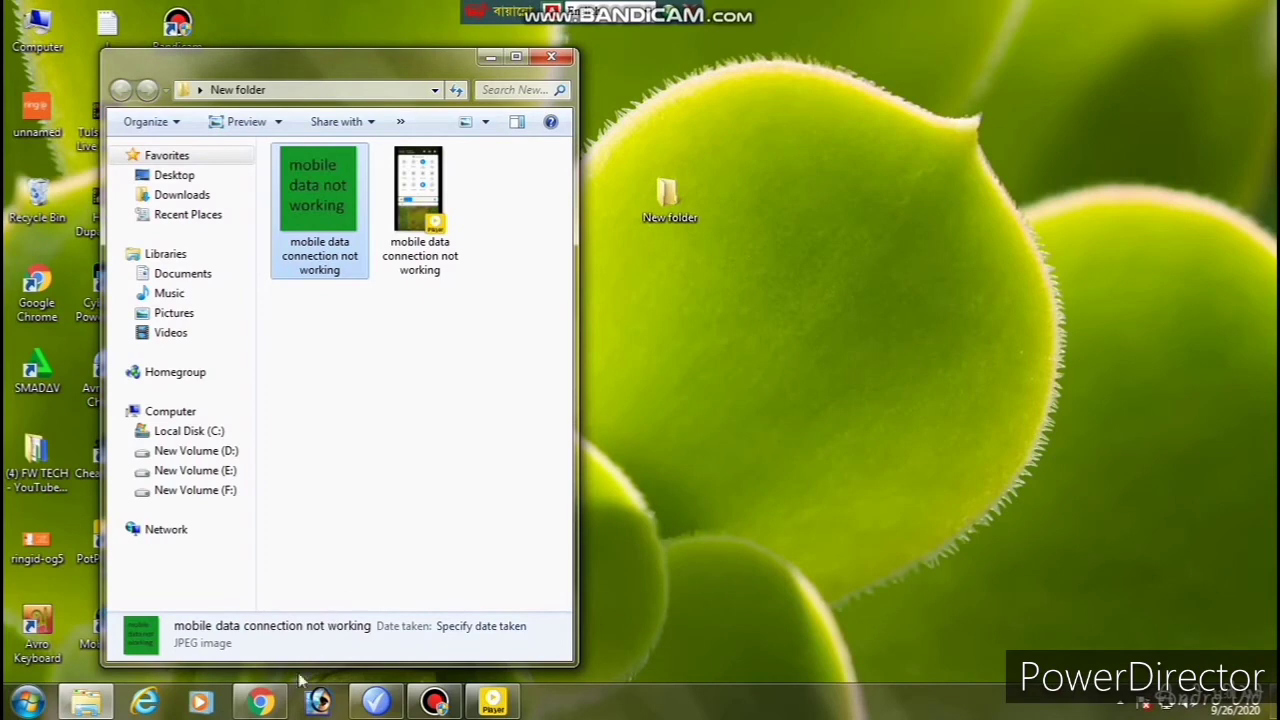
pyautogui.click(260, 702)
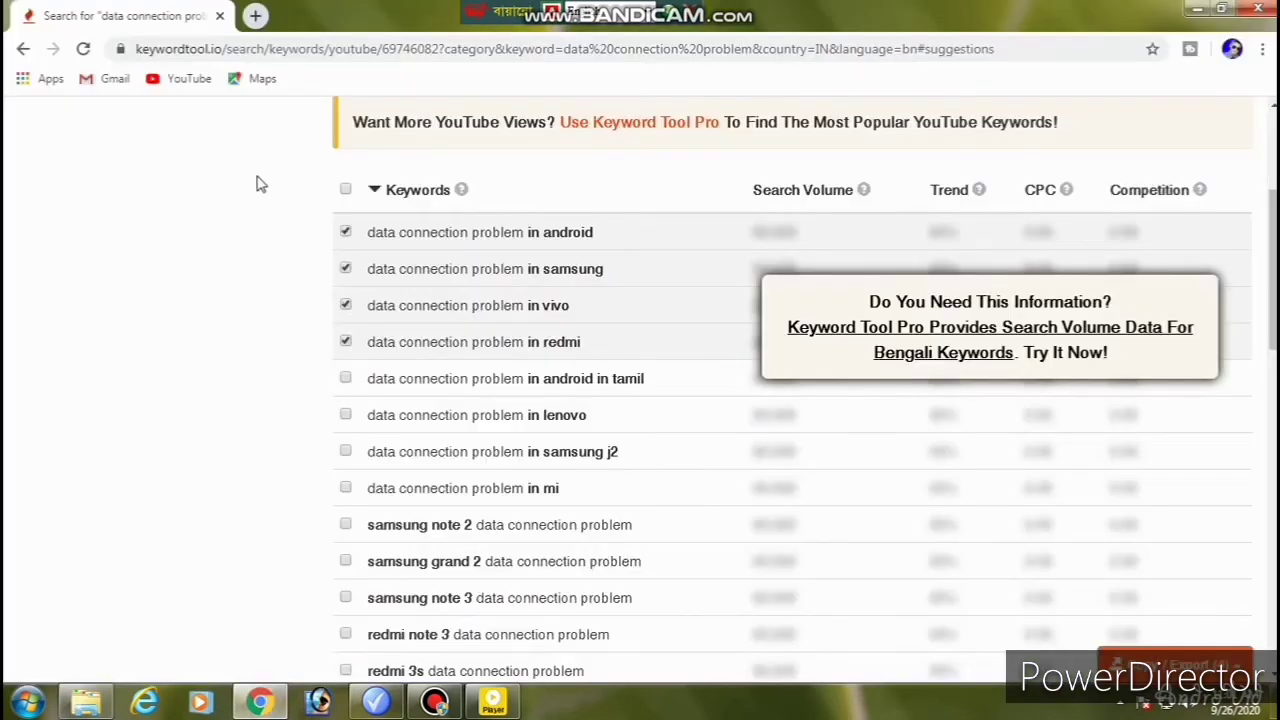
pyautogui.click(186, 79)
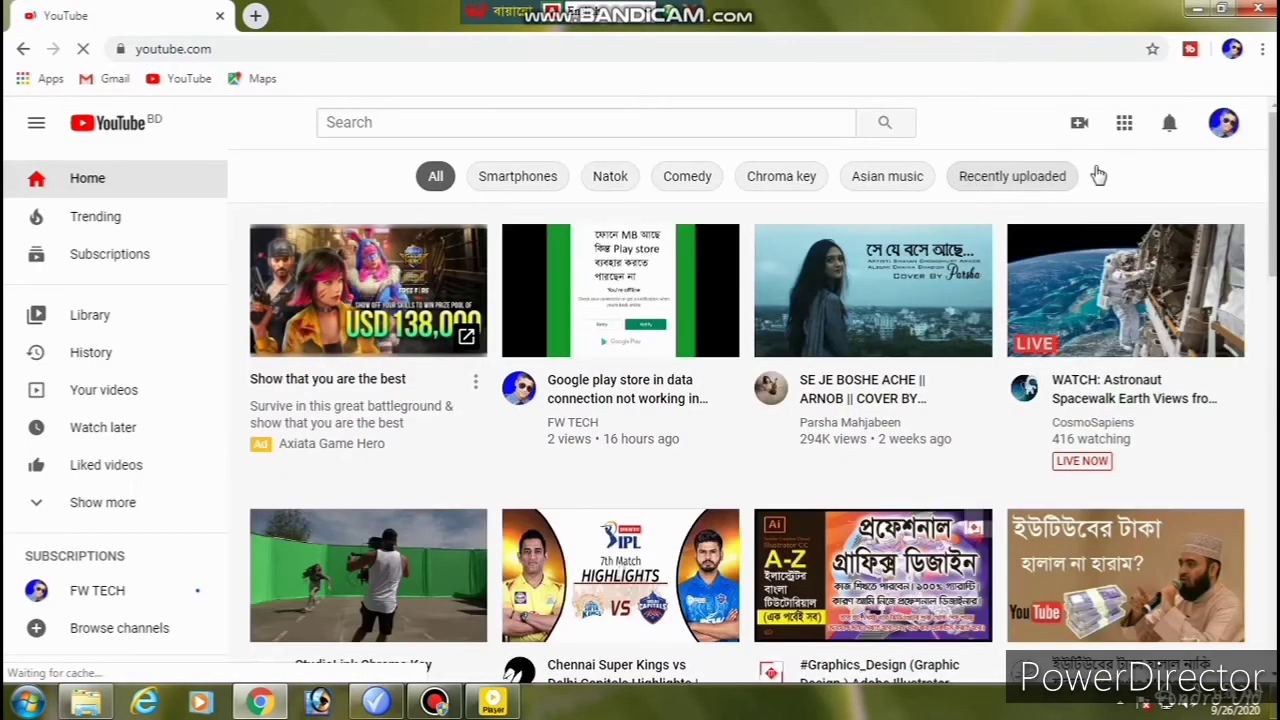
pyautogui.click(1077, 127)
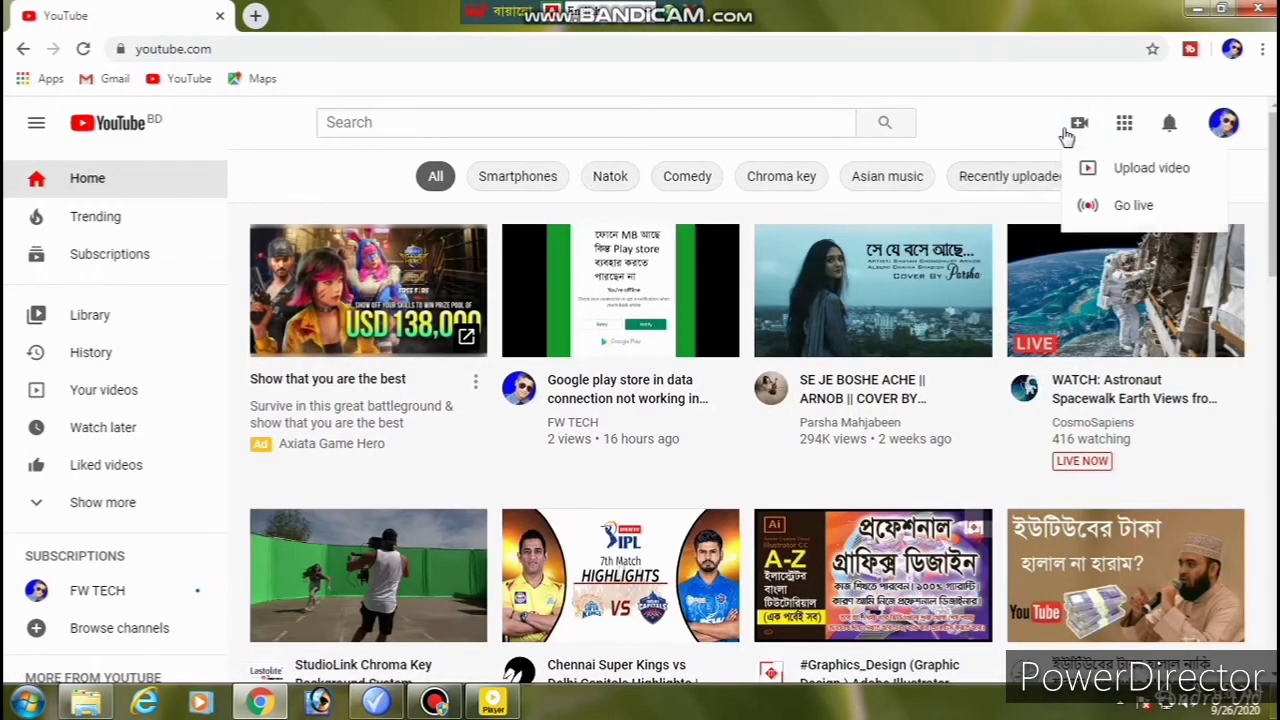
pyautogui.click(1112, 176)
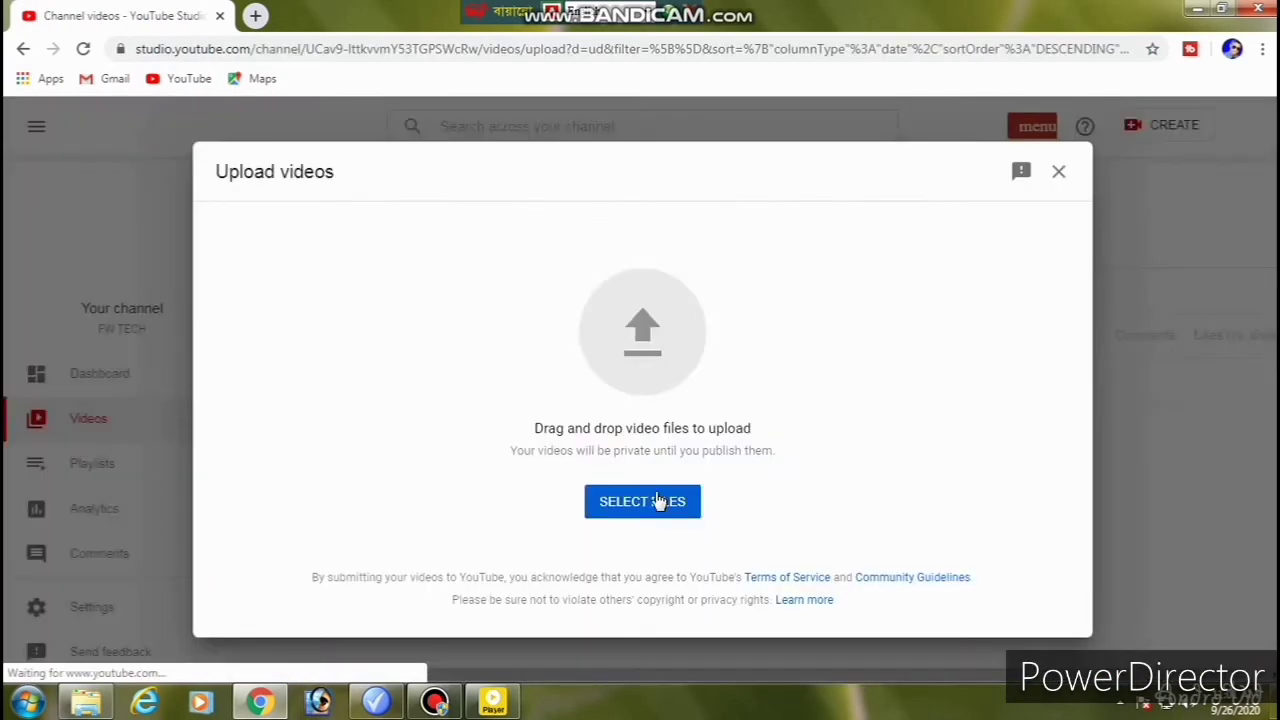
# Upload the video file "mobile data connection not working" from New folder
pyautogui.click(660, 498)
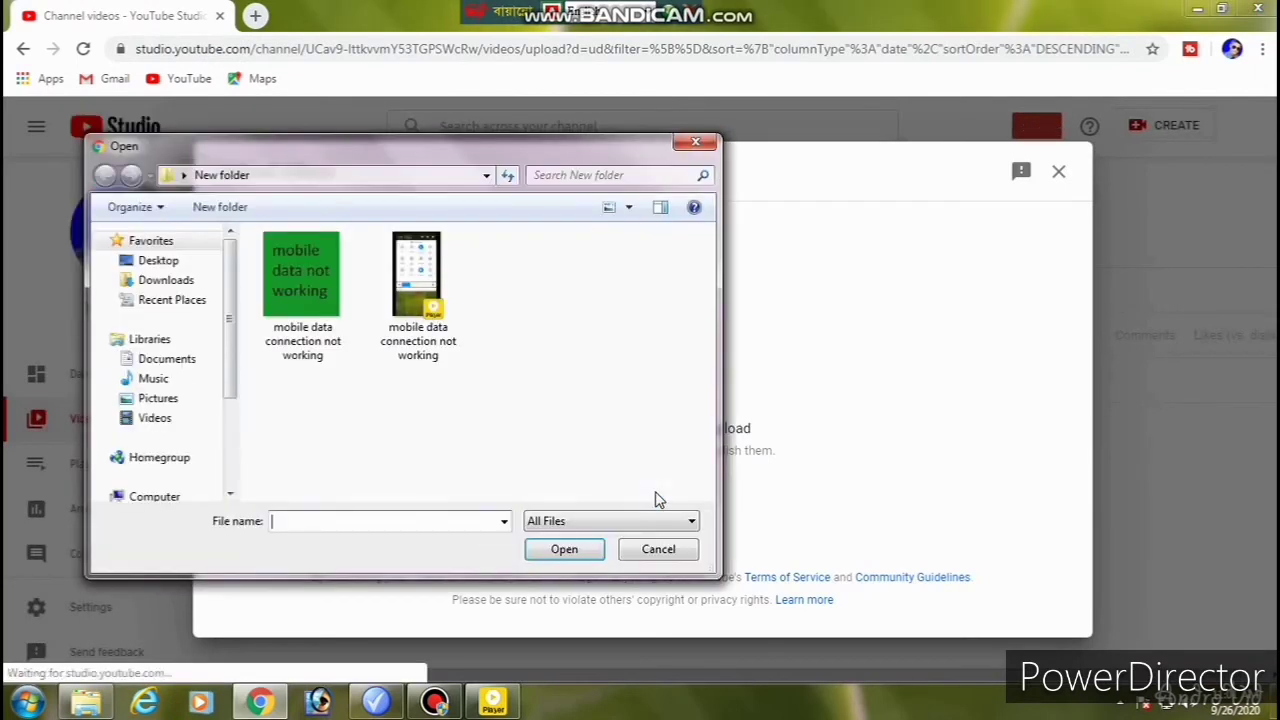
pyautogui.click(410, 330)
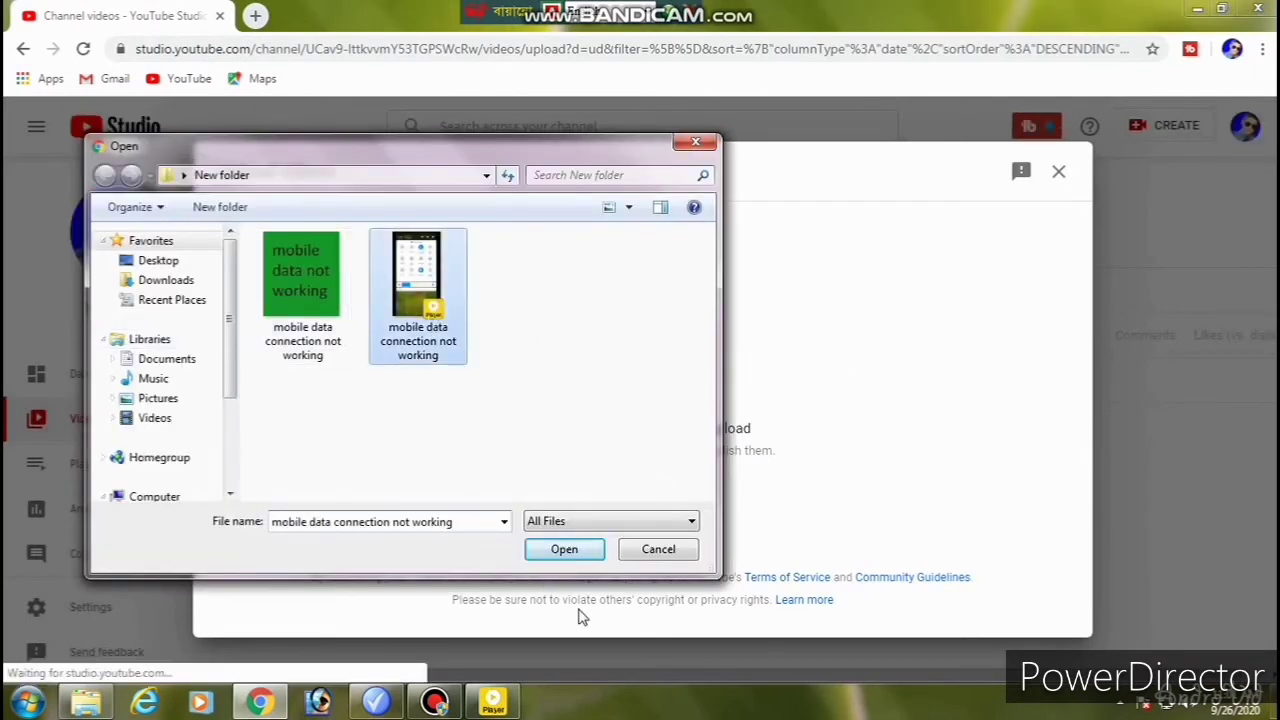
pyautogui.click(558, 550)
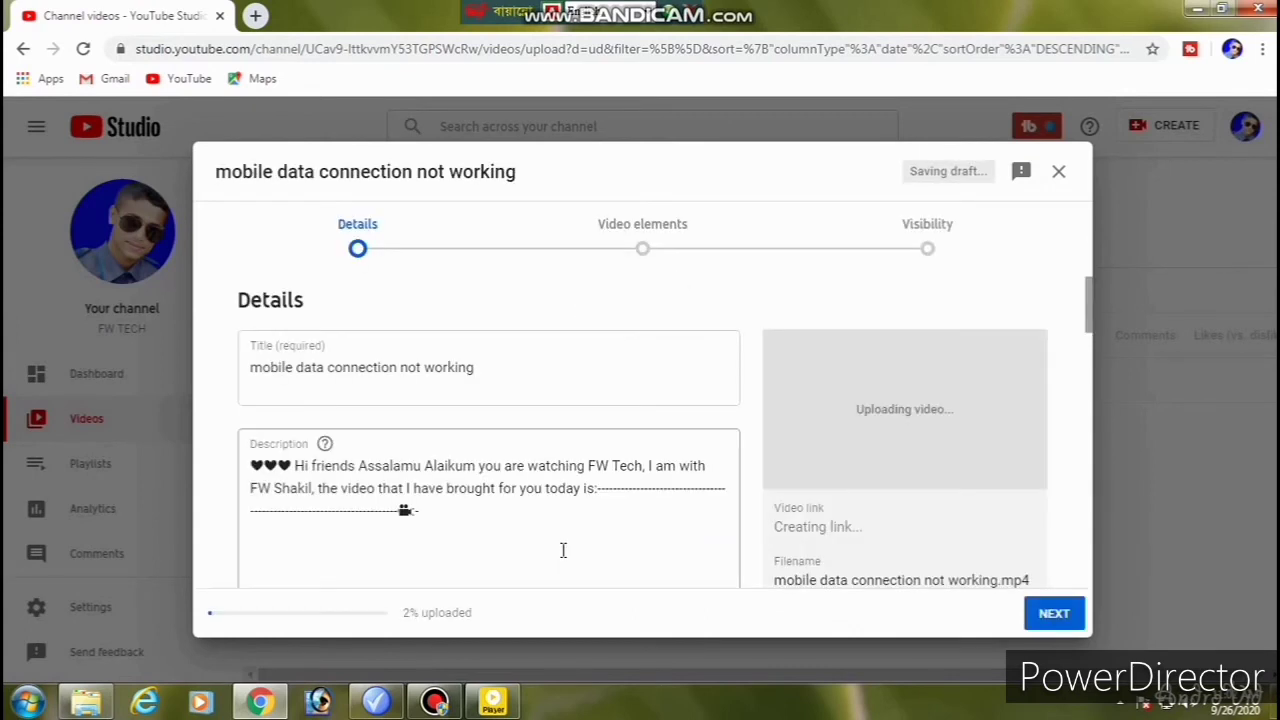
# Copy the video title "mobile data connection not working" into the description after the camera emoji in the introduction
pyautogui.tripleClick(477, 361)
pyautogui.click(481, 365)
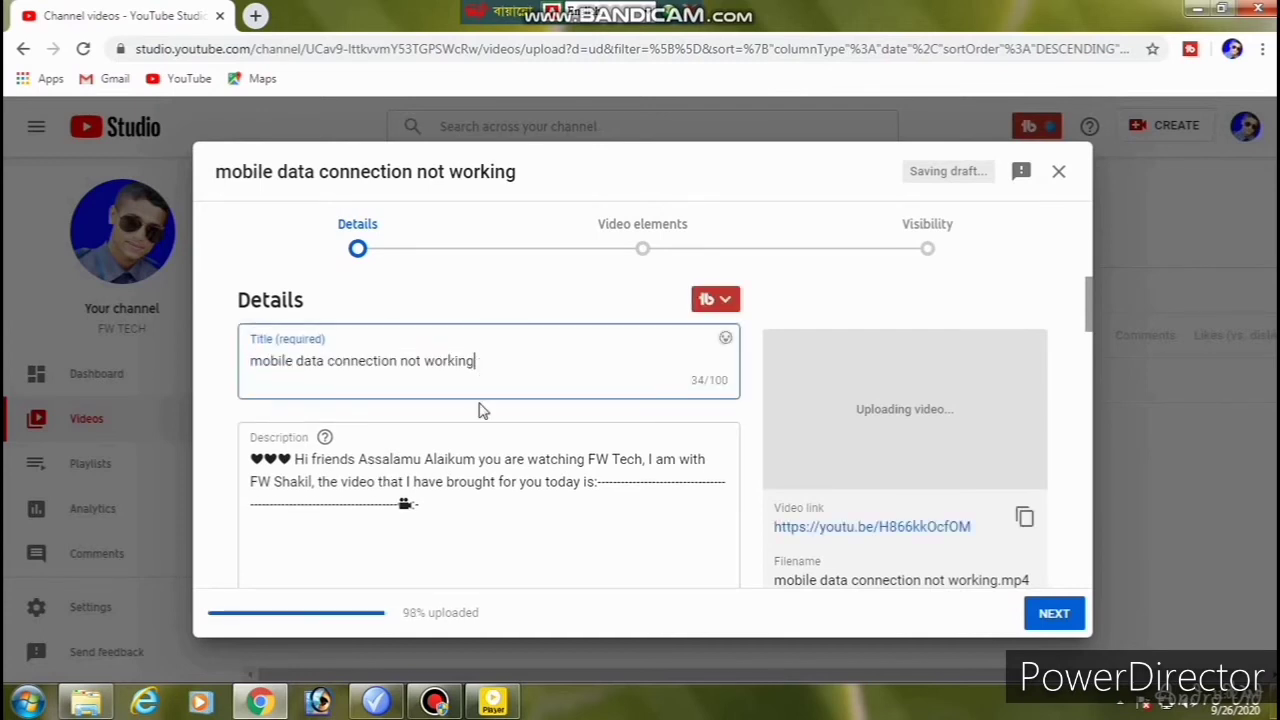
pyautogui.click(432, 506)
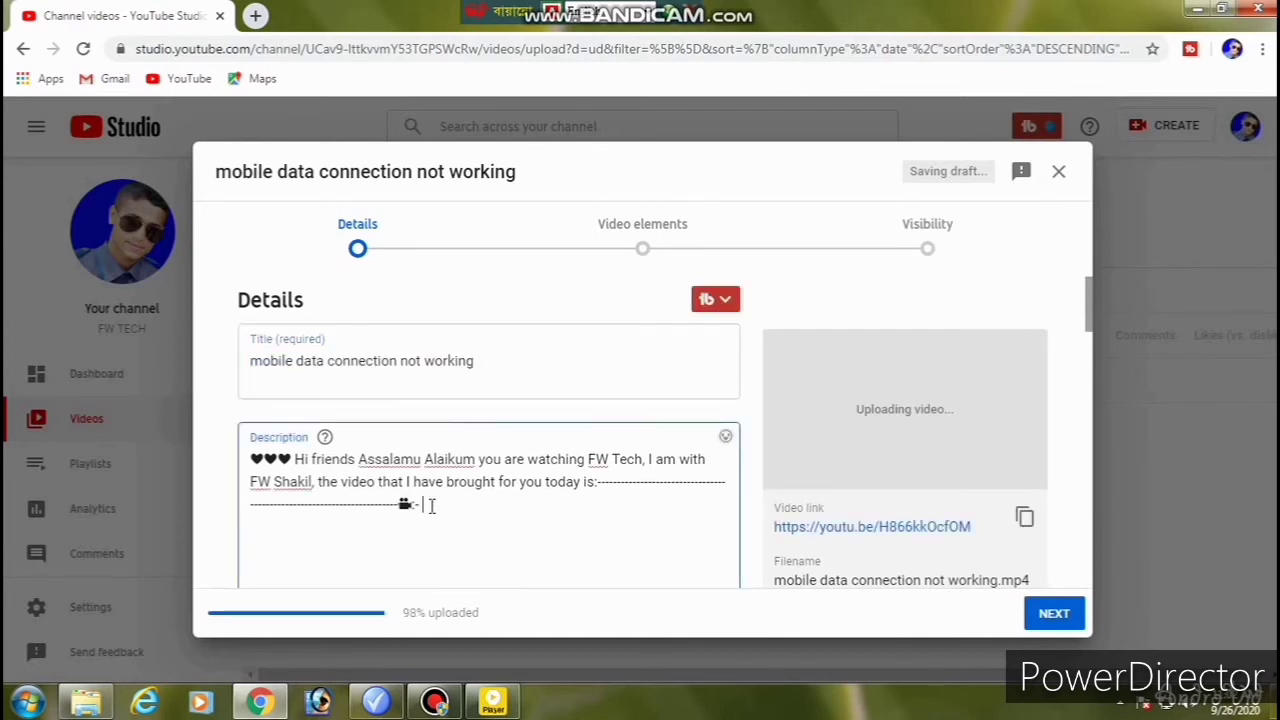
pyautogui.tripleClick(497, 369)
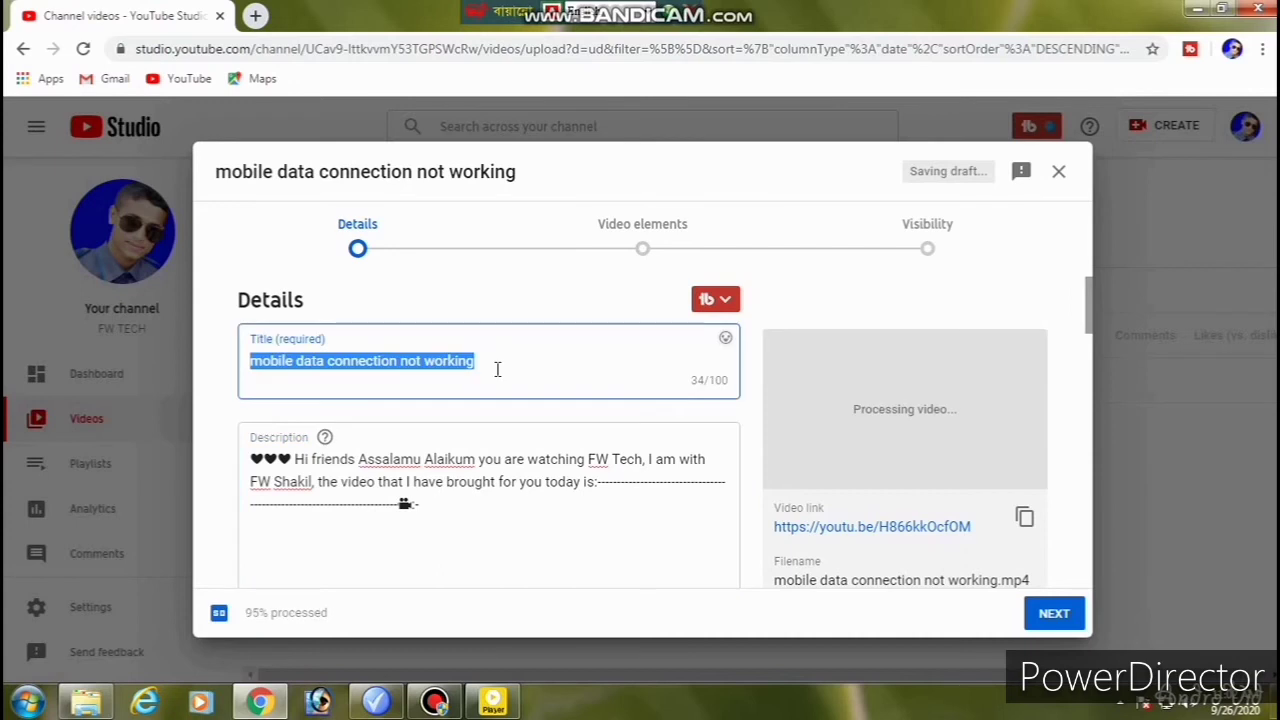
pyautogui.click(430, 505)
pyautogui.hotkey('ctrl', 'v')
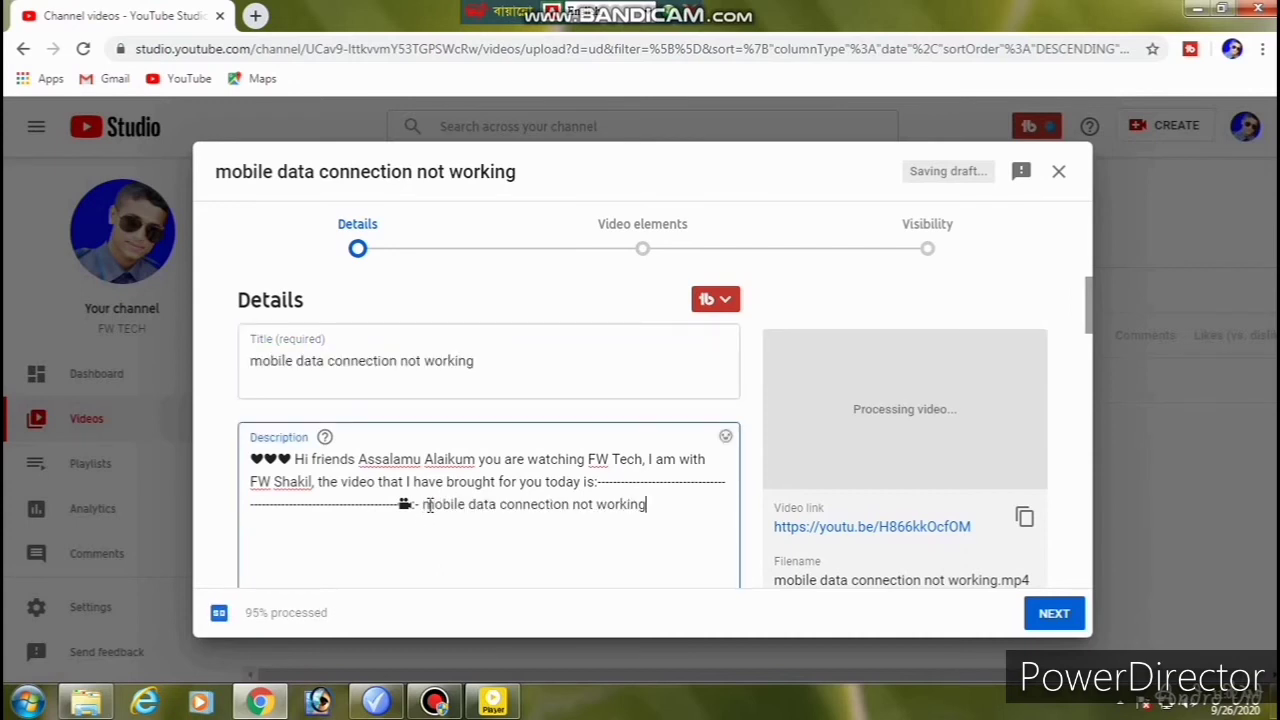
# Add the hashtag #Data_connection at the end of the video description, below the subscribe reminder
pyautogui.scroll(-10, 455, 553)
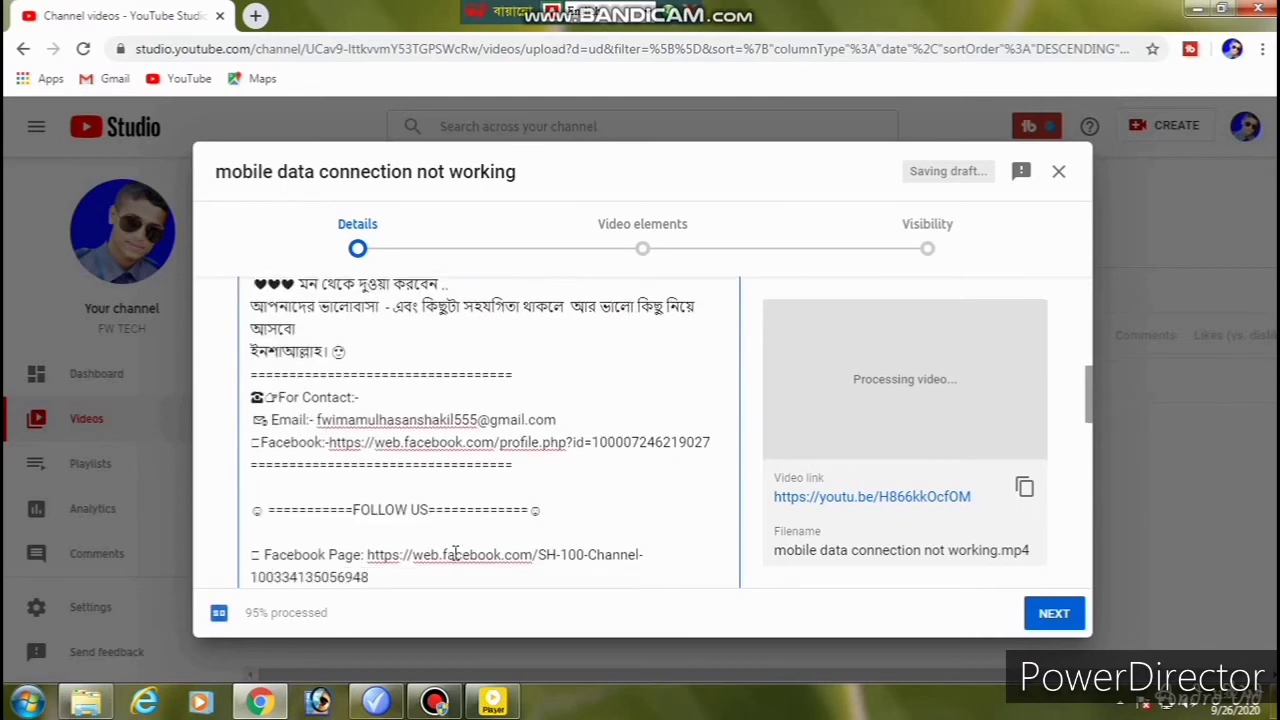
pyautogui.scroll(2, 465, 480)
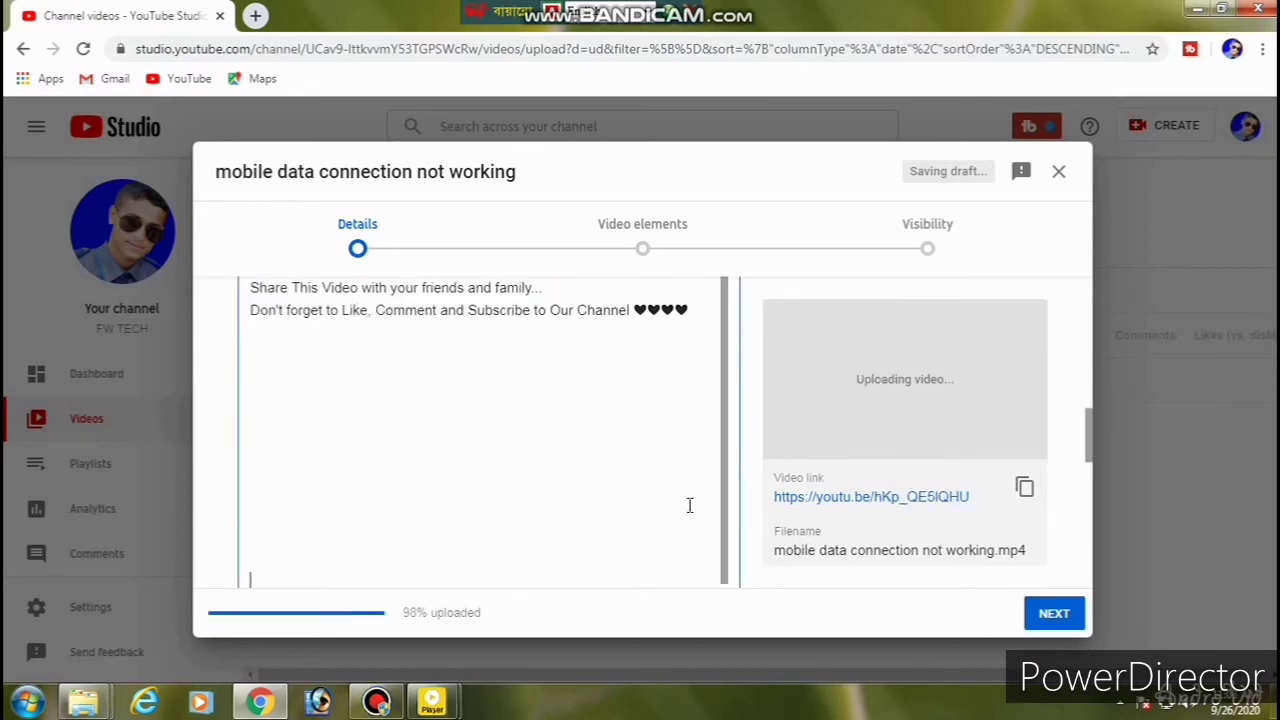
pyautogui.write('#Data')
pyautogui.write('_conn')
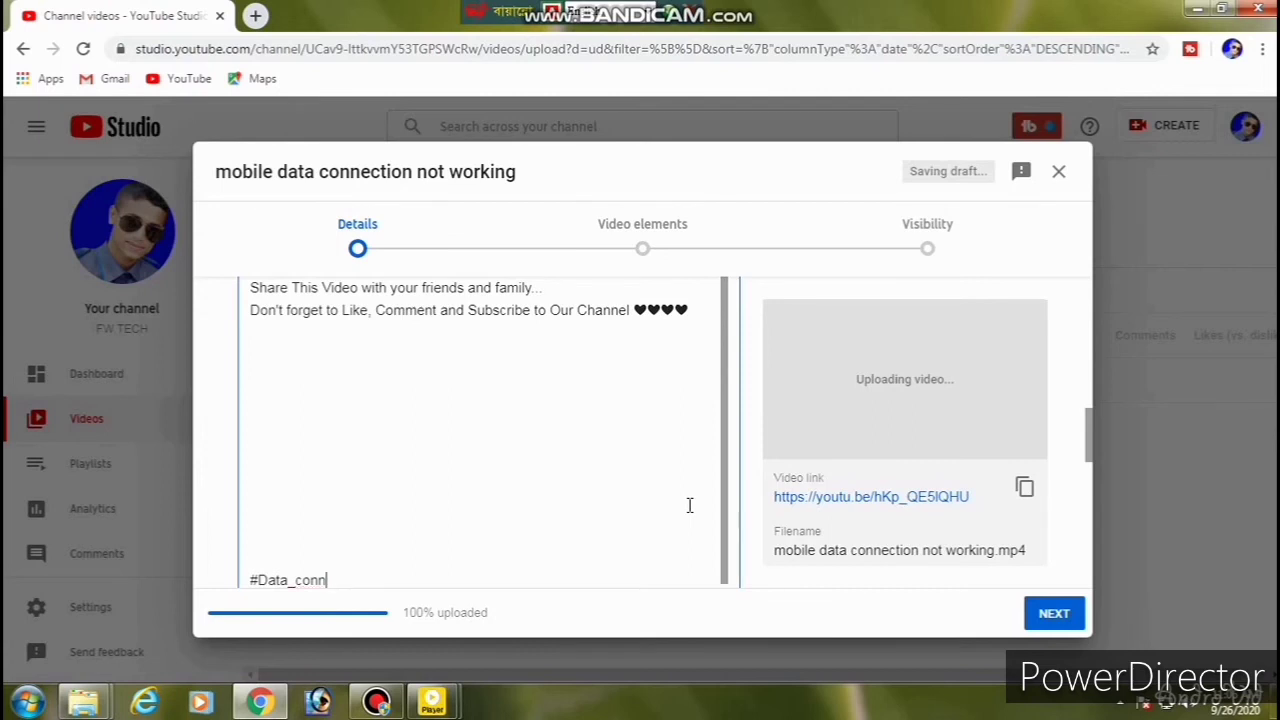
pyautogui.write('ect')
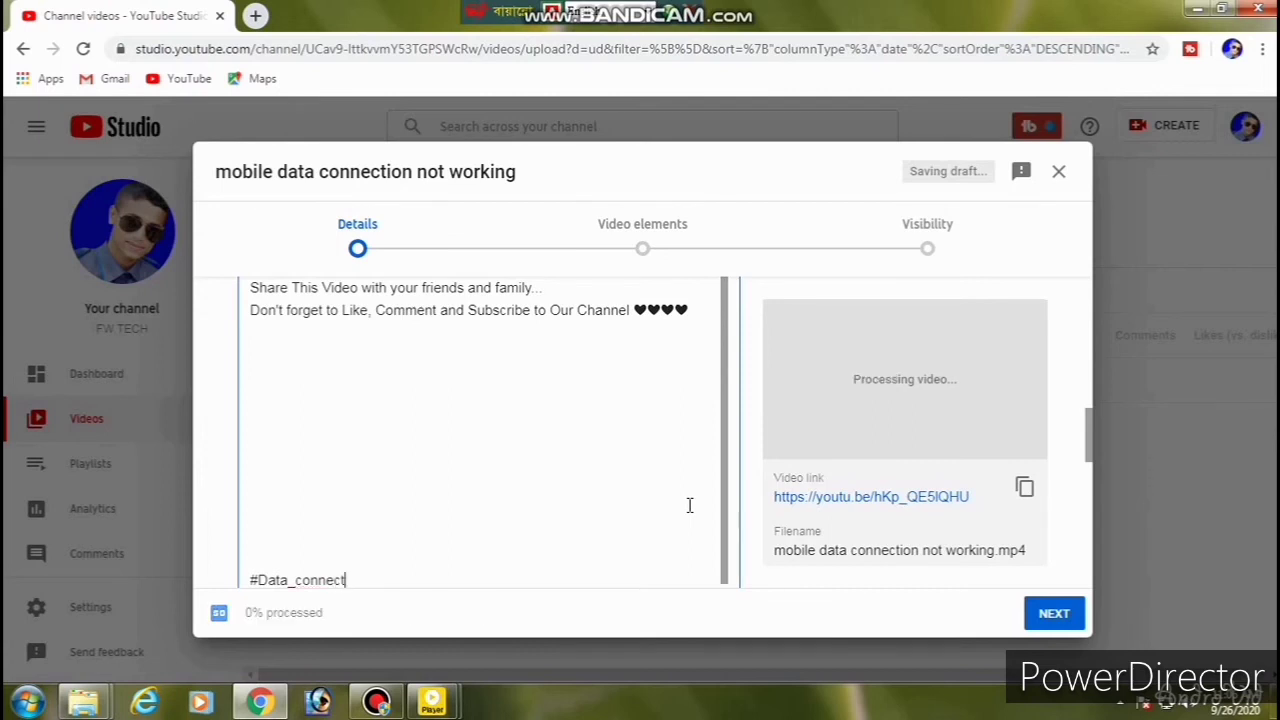
pyautogui.write('ion')
# Add the hashtags #not and #working on separate lines beneath #Data_connection in the description
pyautogui.scroll(-5, 510, 497)
pyautogui.scroll(-2, 510, 497)
pyautogui.scroll(5, 451, 403)
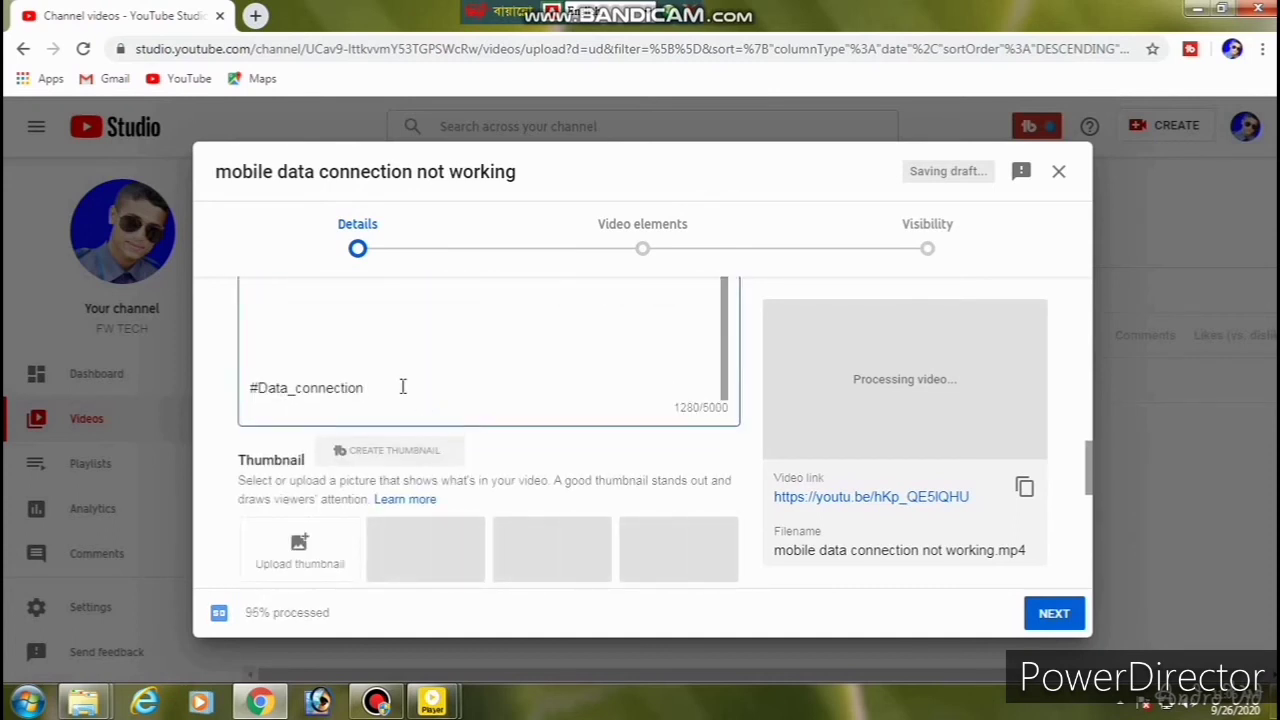
pyautogui.scroll(2, 403, 386)
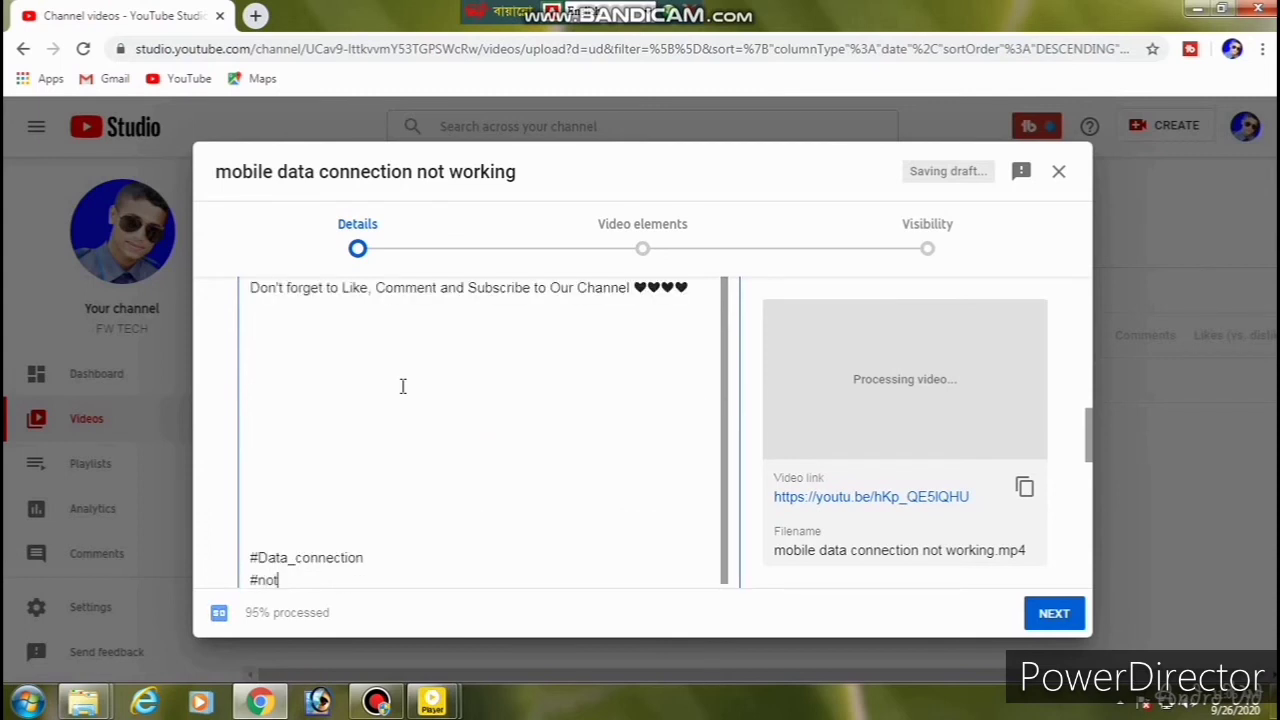
pyautogui.press('Return')
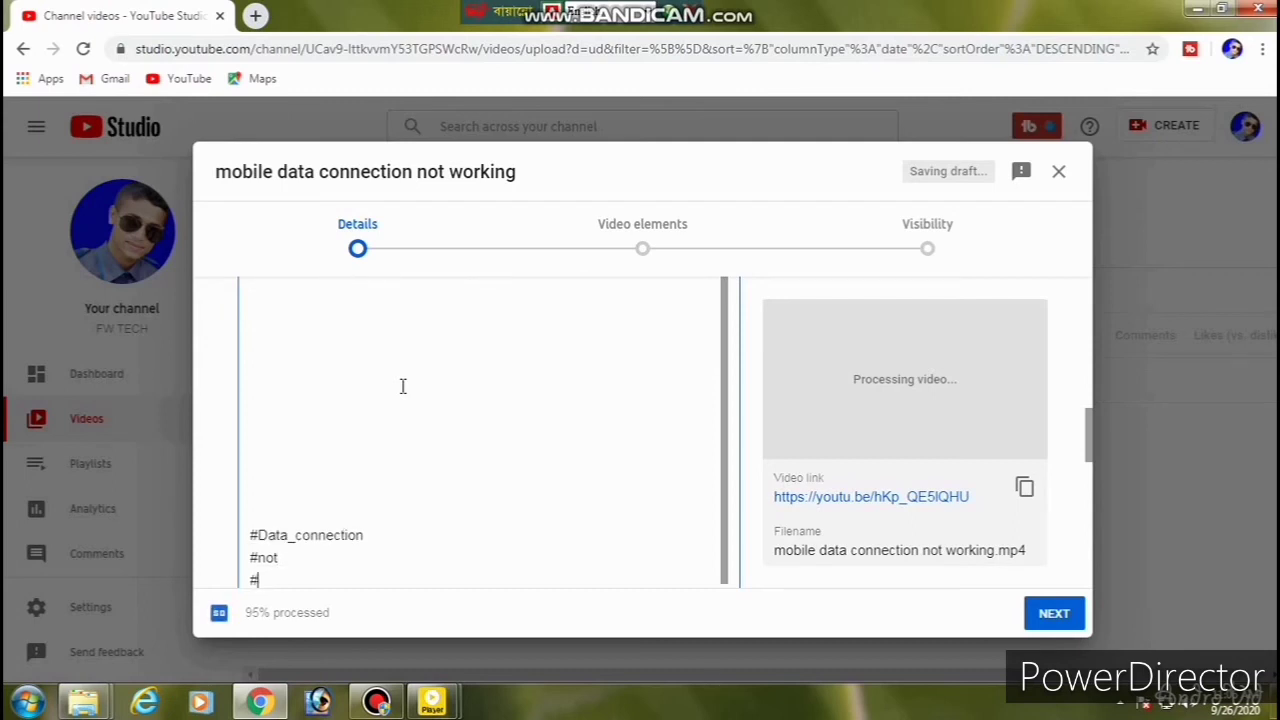
pyautogui.write('#workin')
# Upload the image "mobile data connection not working" from New folder as the video's custom thumbnail
pyautogui.scroll(-5, 430, 494)
pyautogui.scroll(-2, 430, 494)
pyautogui.scroll(4, 245, 434)
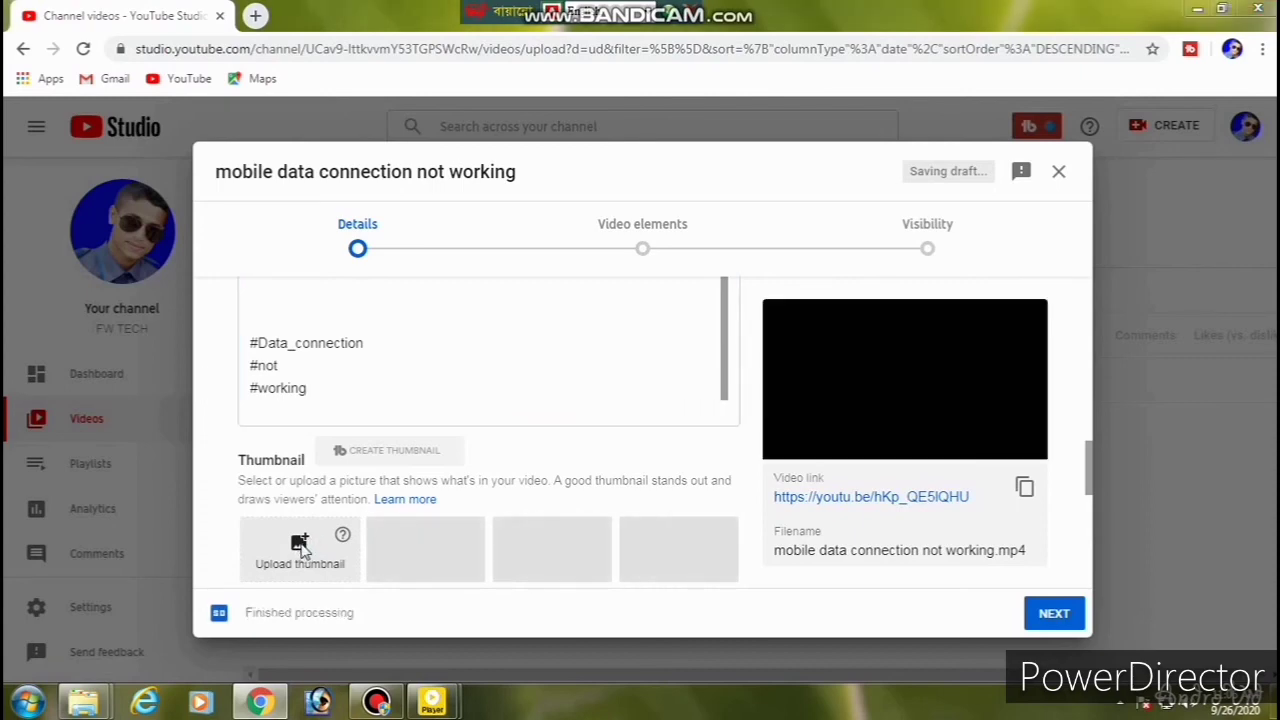
pyautogui.click(300, 548)
pyautogui.click(322, 305)
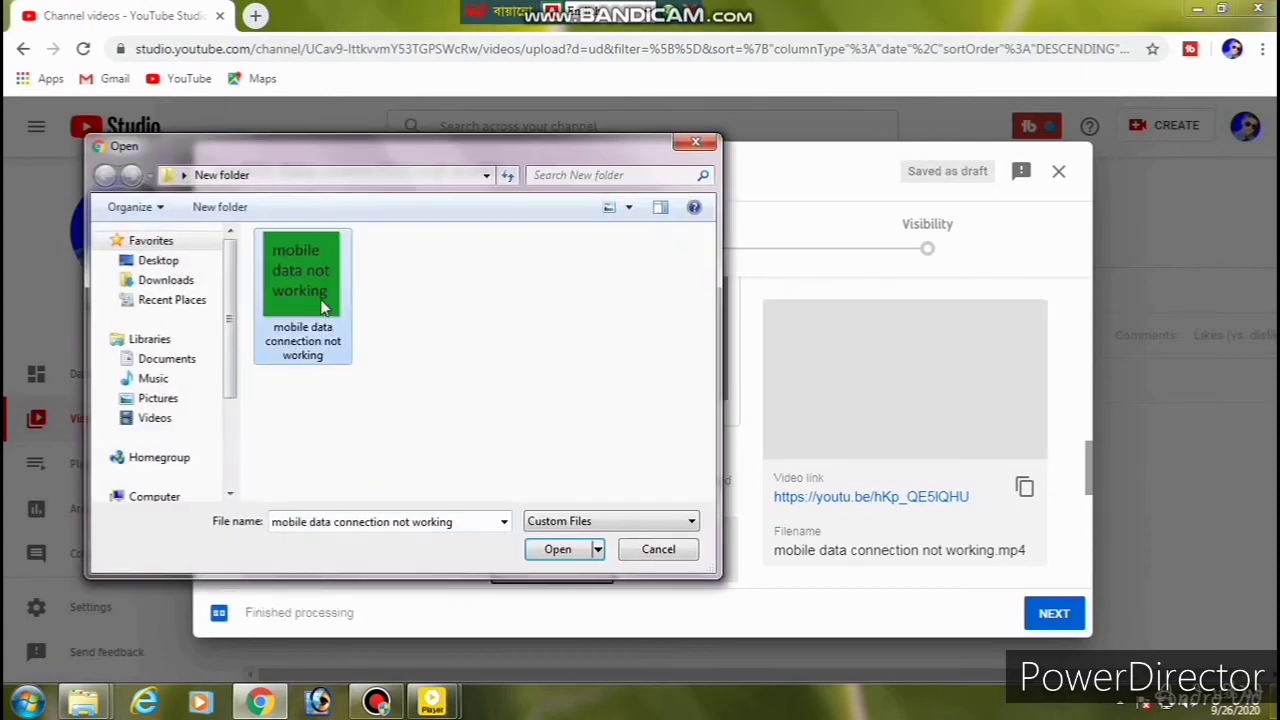
pyautogui.click(566, 549)
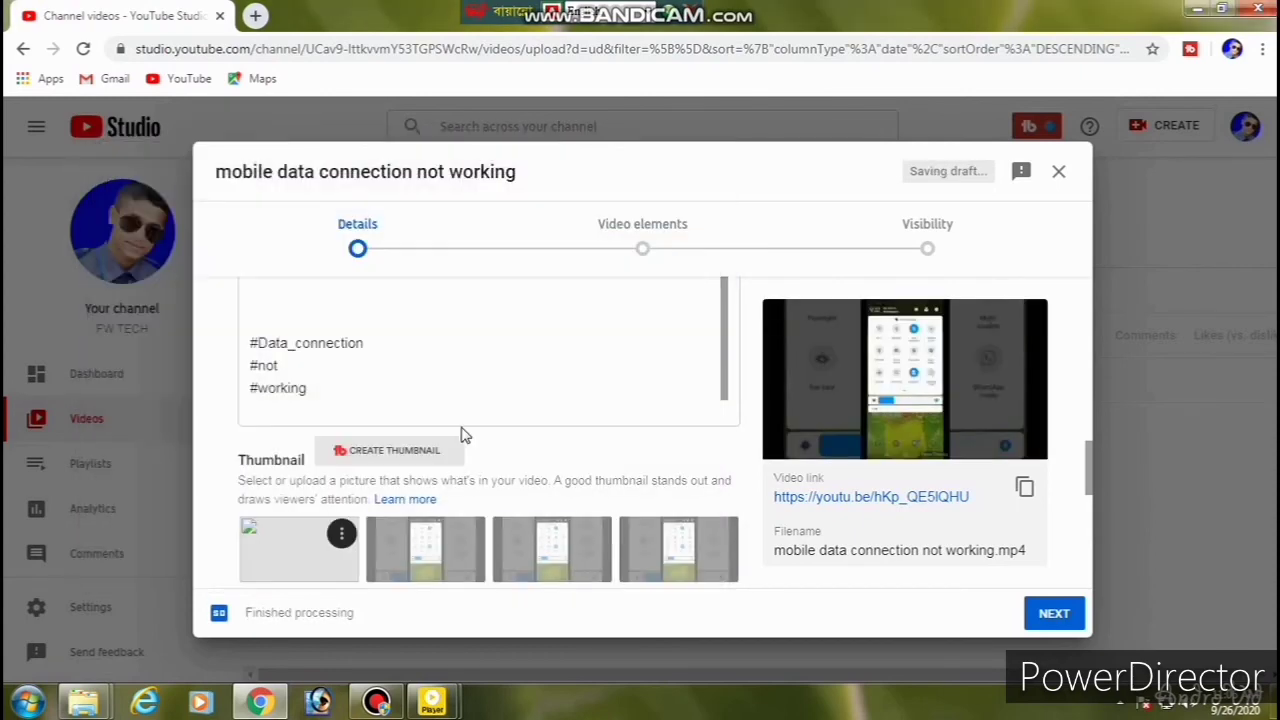
# Show the additional video options and remove the existing tags #FWtech and #fwtech
pyautogui.scroll(-2, 463, 429)
pyautogui.scroll(-3, 463, 425)
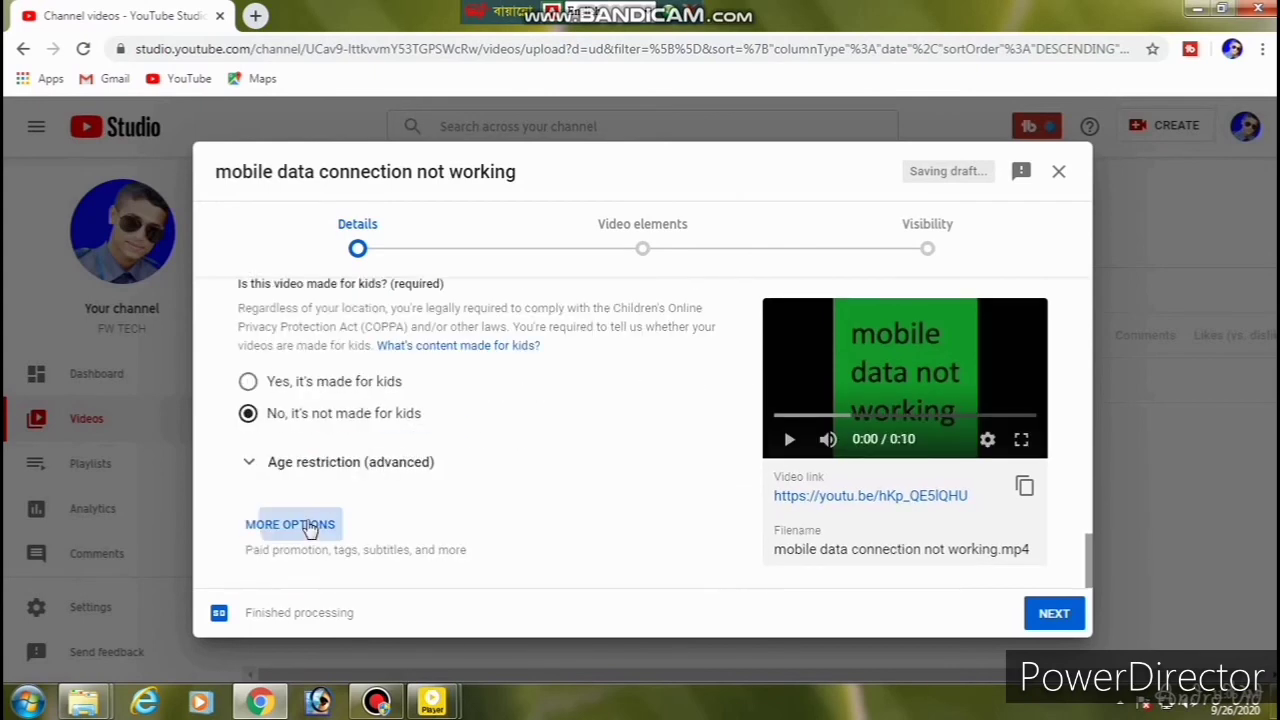
pyautogui.click(310, 526)
pyautogui.scroll(-5, 357, 486)
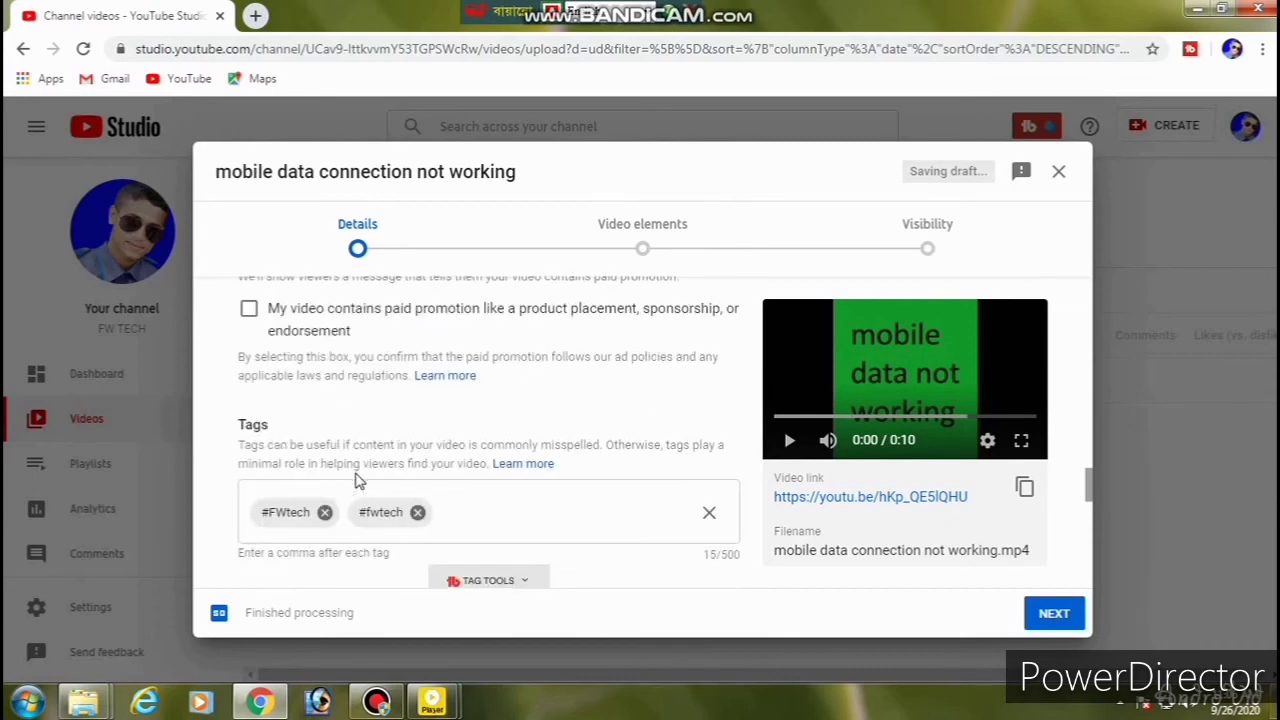
pyautogui.click(326, 325)
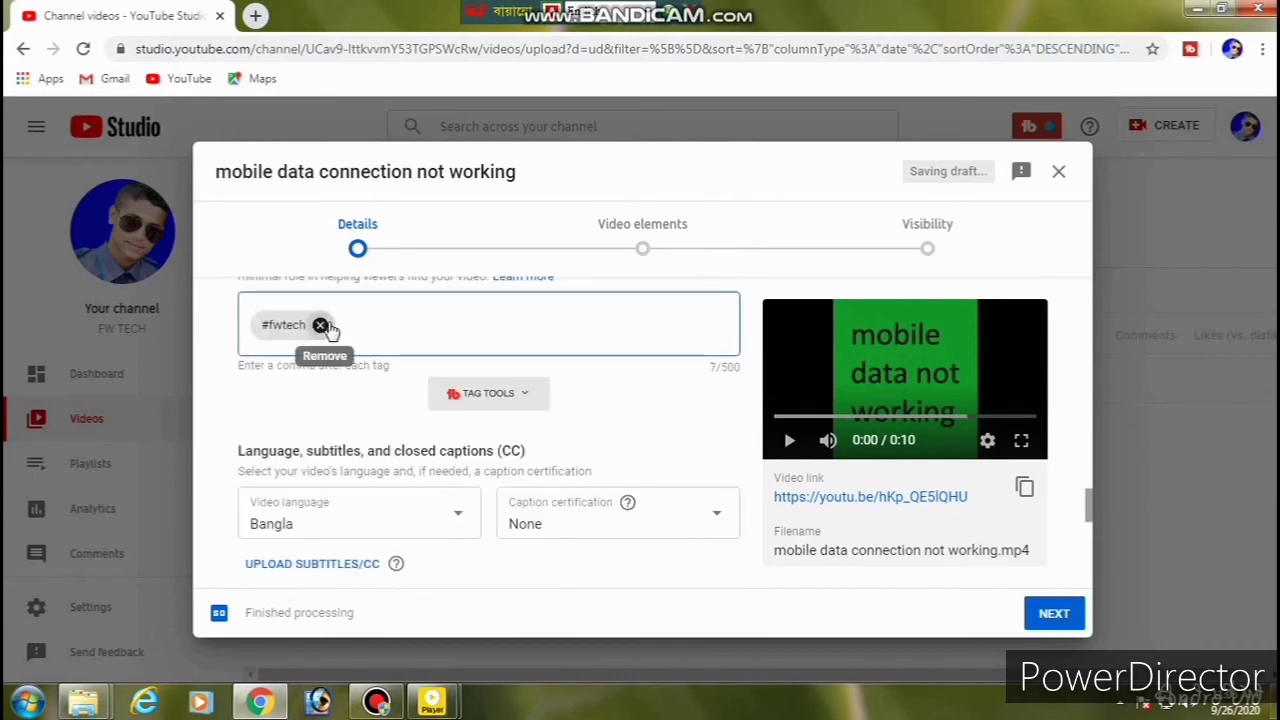
pyautogui.click(323, 325)
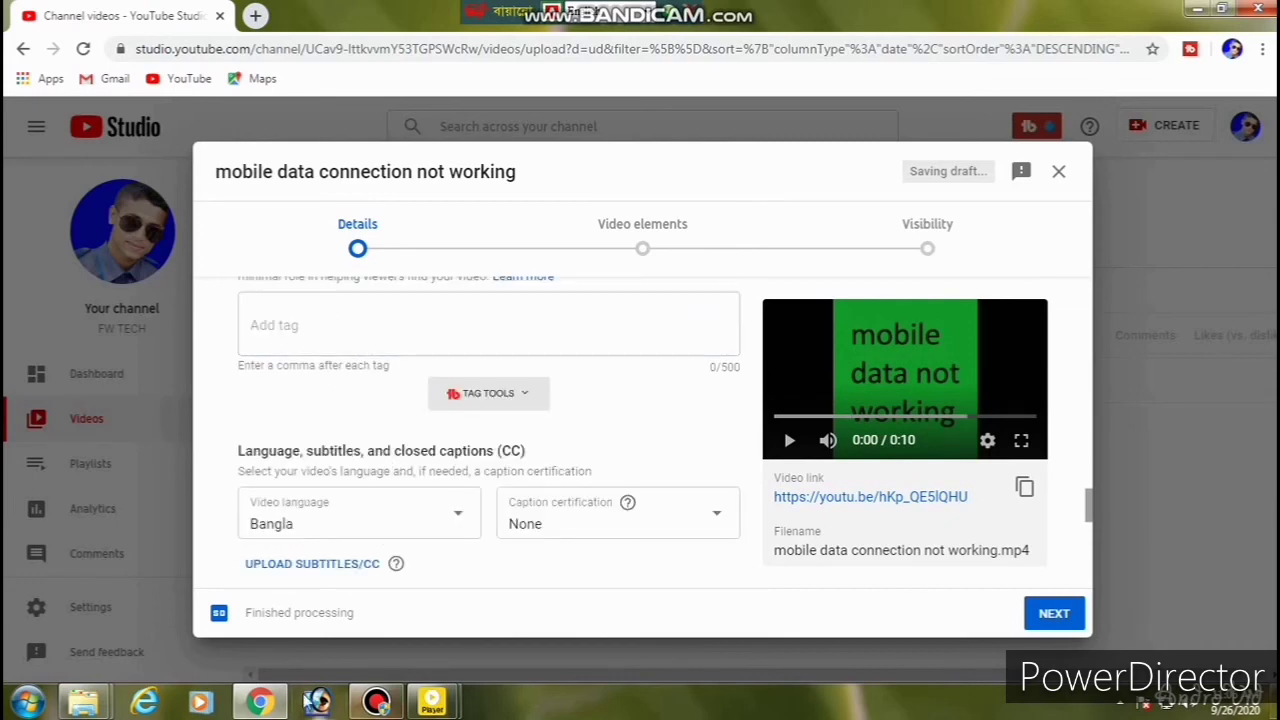
# Shrink the Chrome window to reach Avro Pad and copy its entire keyword list, from "mobile data connection not working" to "samsung note 2 data conn;"
pyautogui.moveTo(288, 691)
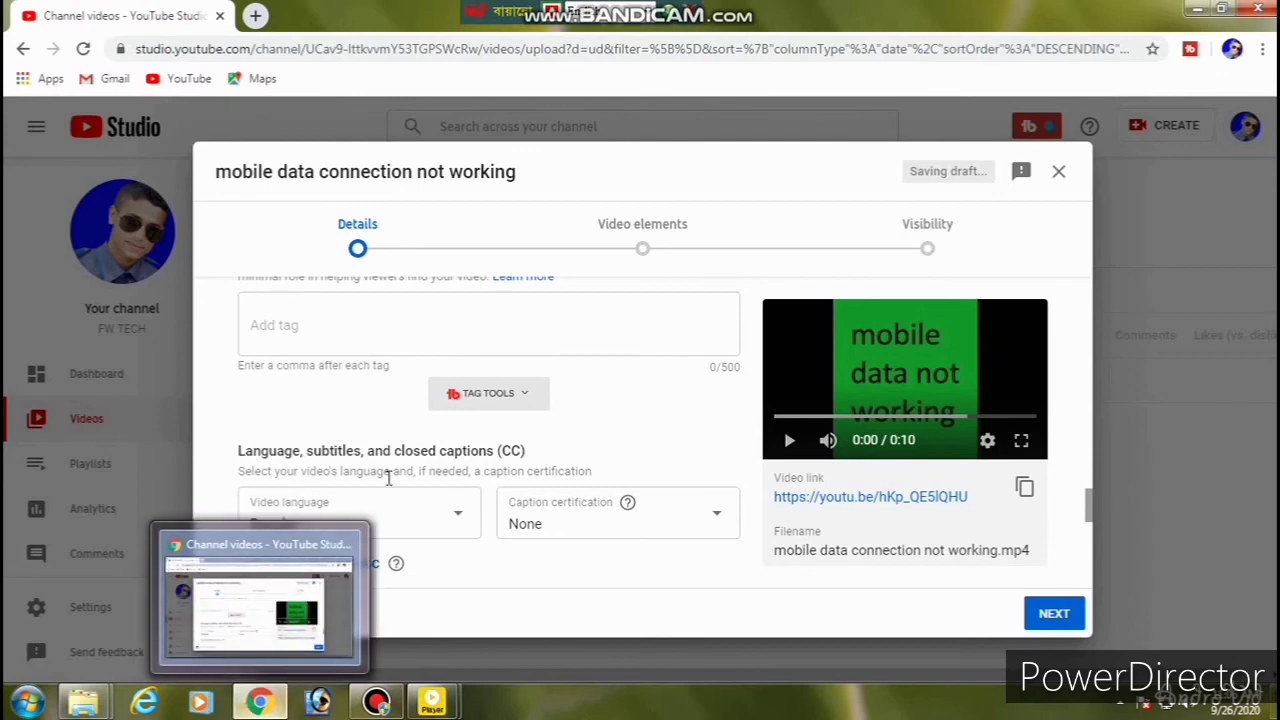
pyautogui.moveTo(942, 29); pyautogui.dragTo(707, 70)
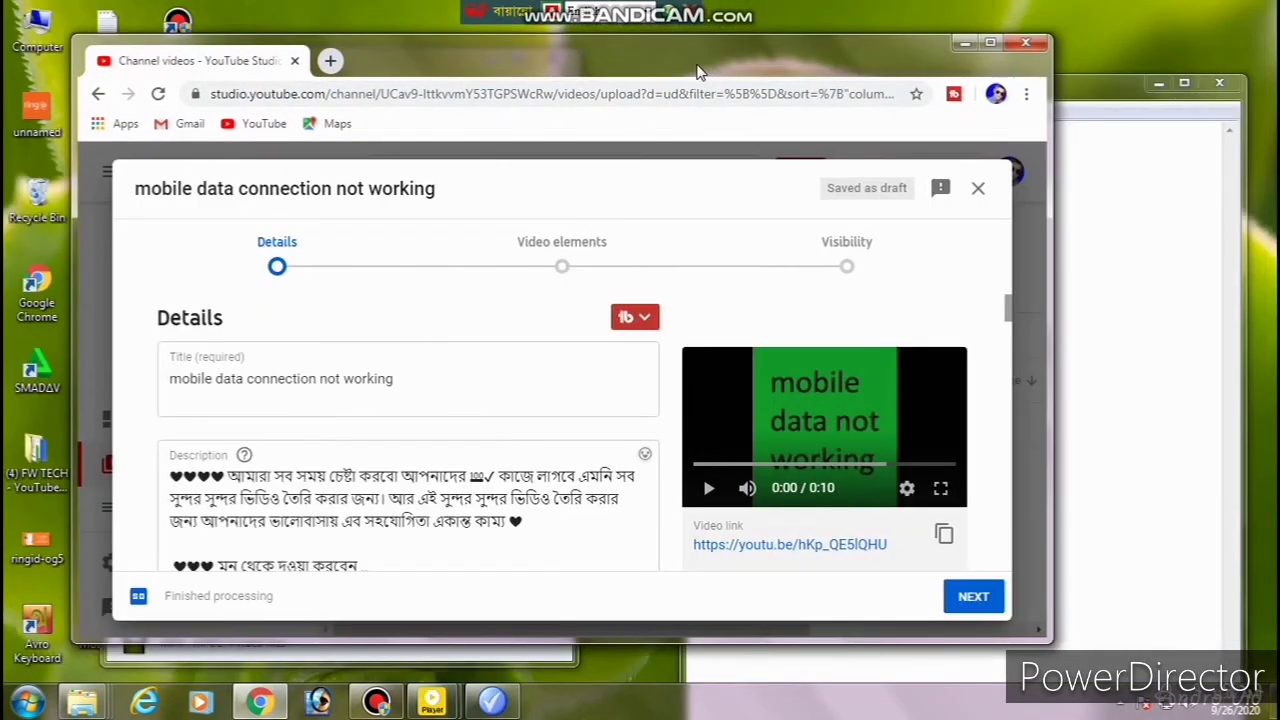
pyautogui.click(1059, 310)
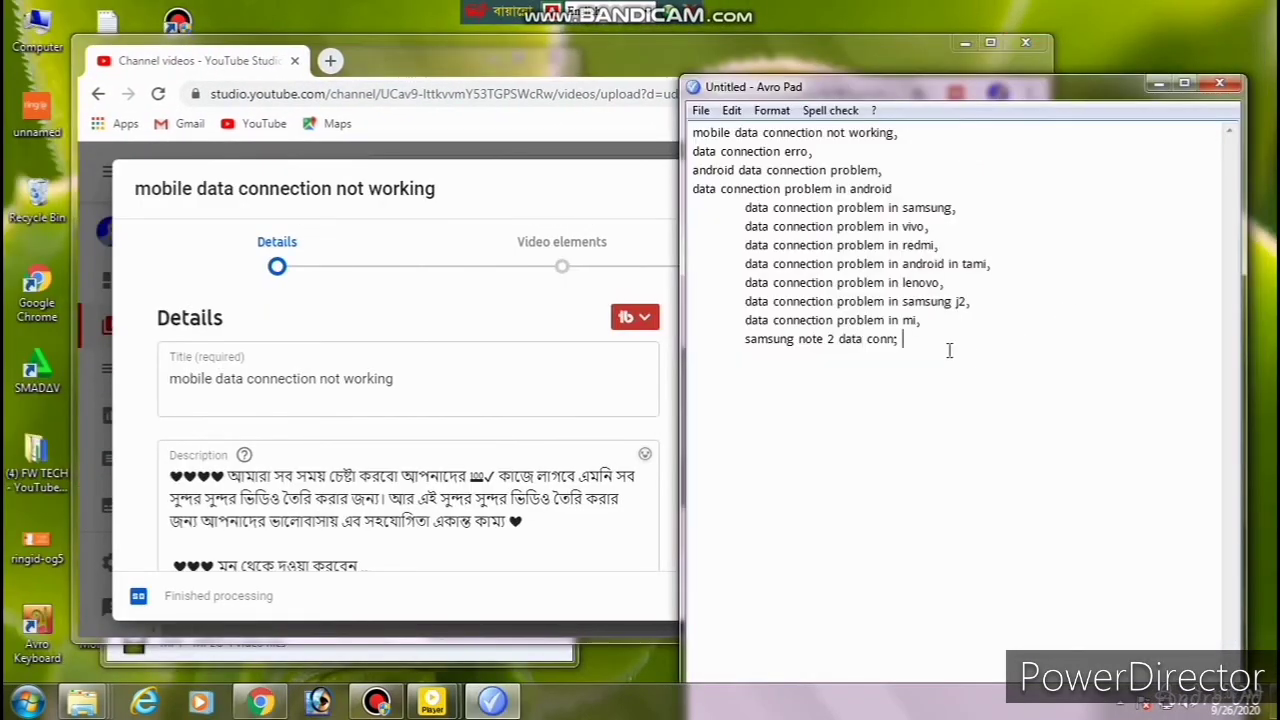
pyautogui.moveTo(692, 132); pyautogui.dragTo(957, 424)
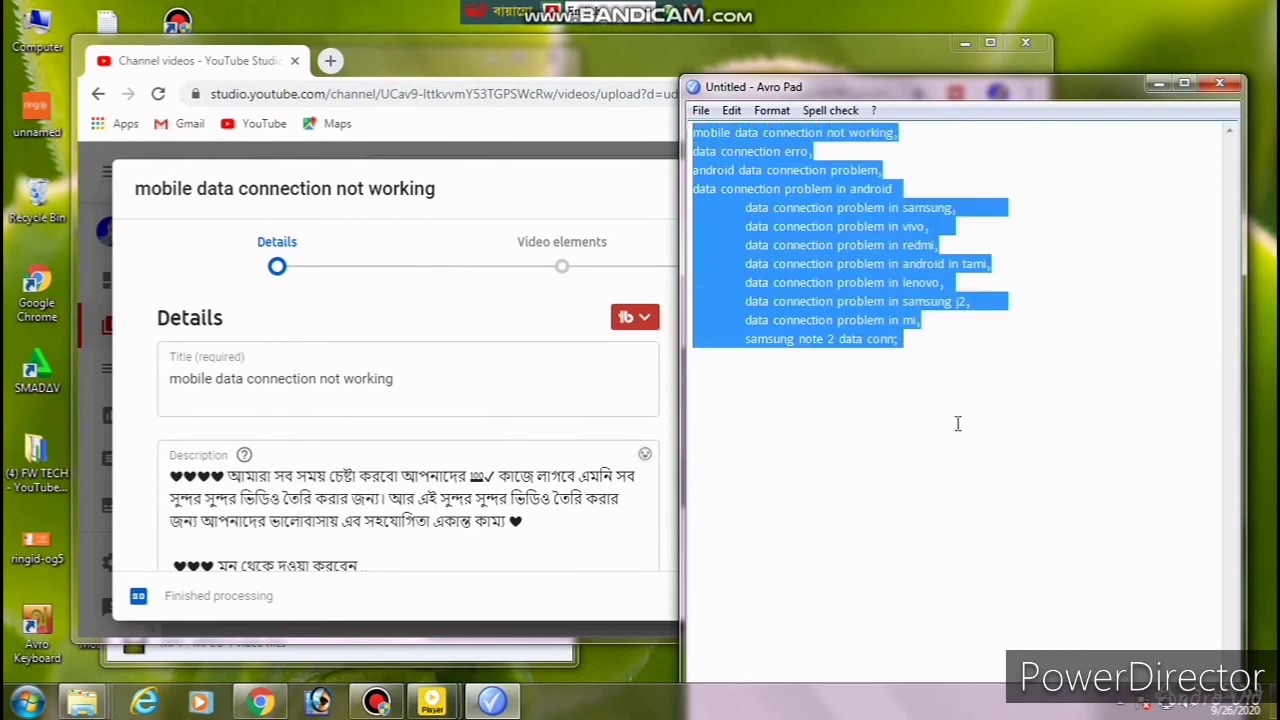
pyautogui.rightClick(836, 316)
pyautogui.click(900, 372)
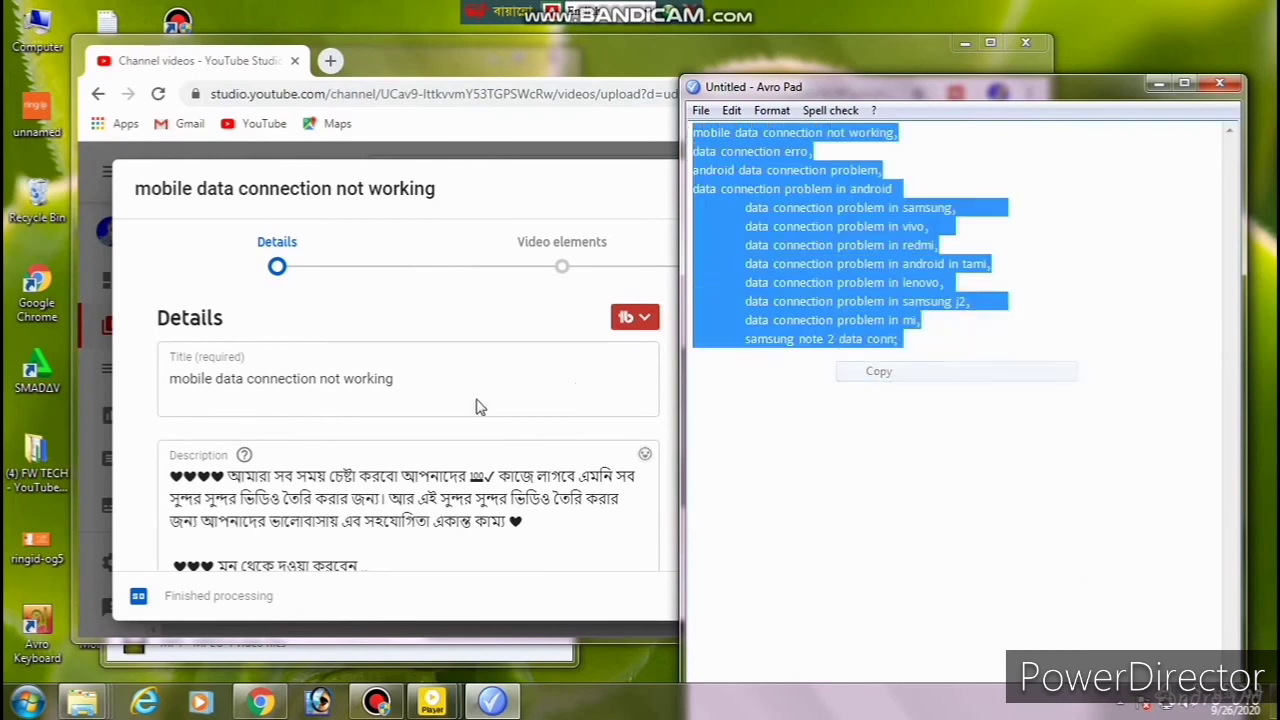
# Return to Chrome, maximize its window and paste the copied keyword list as the video's tags
pyautogui.click(418, 395)
pyautogui.rightClick(418, 395)
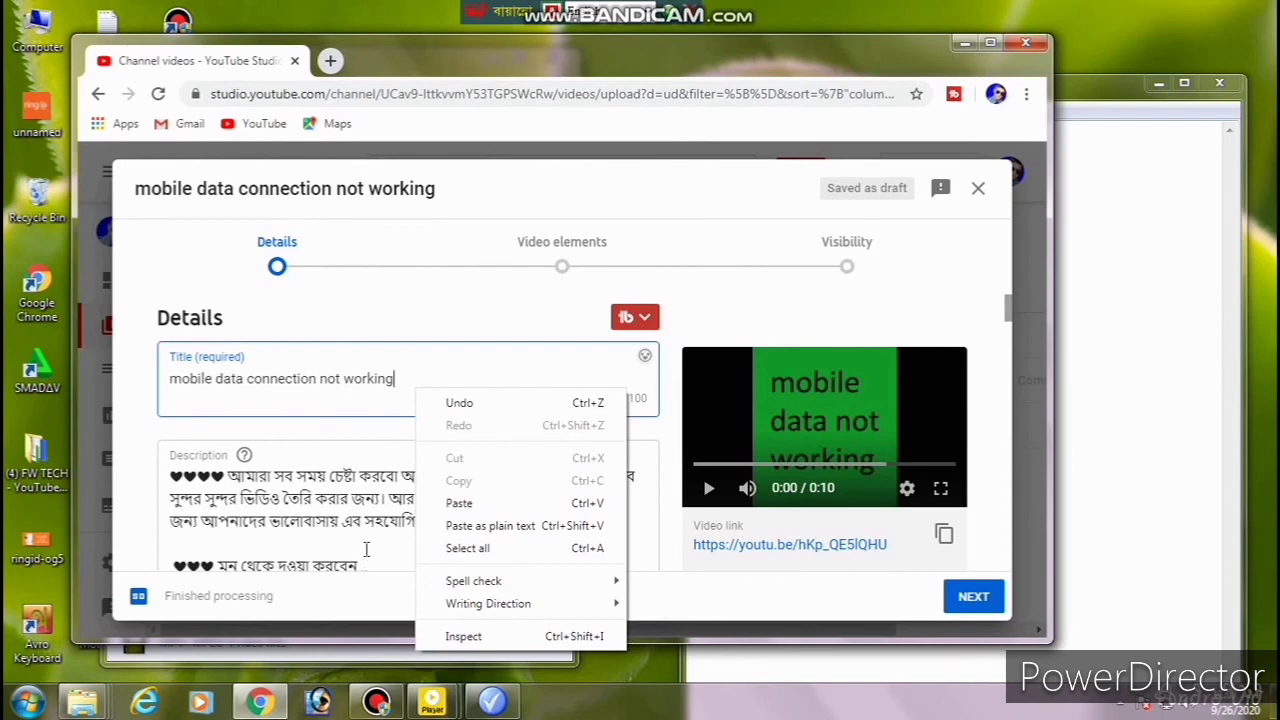
pyautogui.scroll(-15, 368, 550)
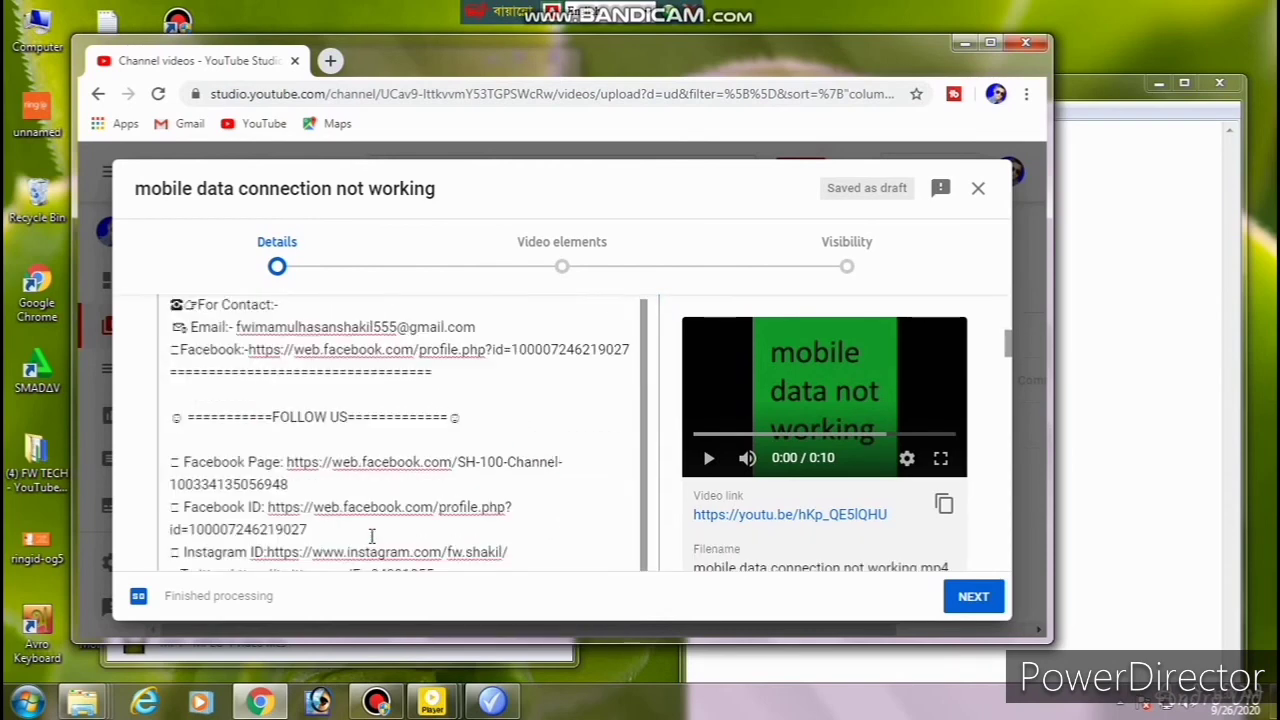
pyautogui.click(989, 44)
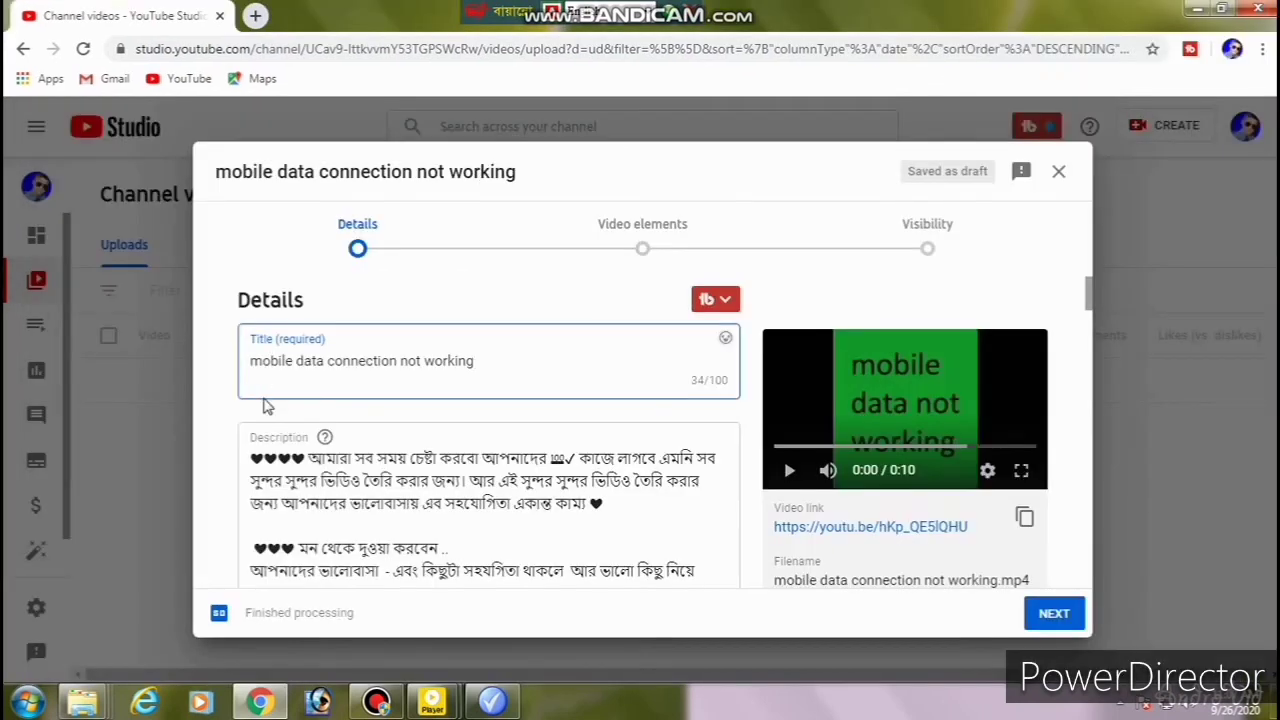
pyautogui.scroll(-5, 303, 483)
pyautogui.scroll(-10, 315, 495)
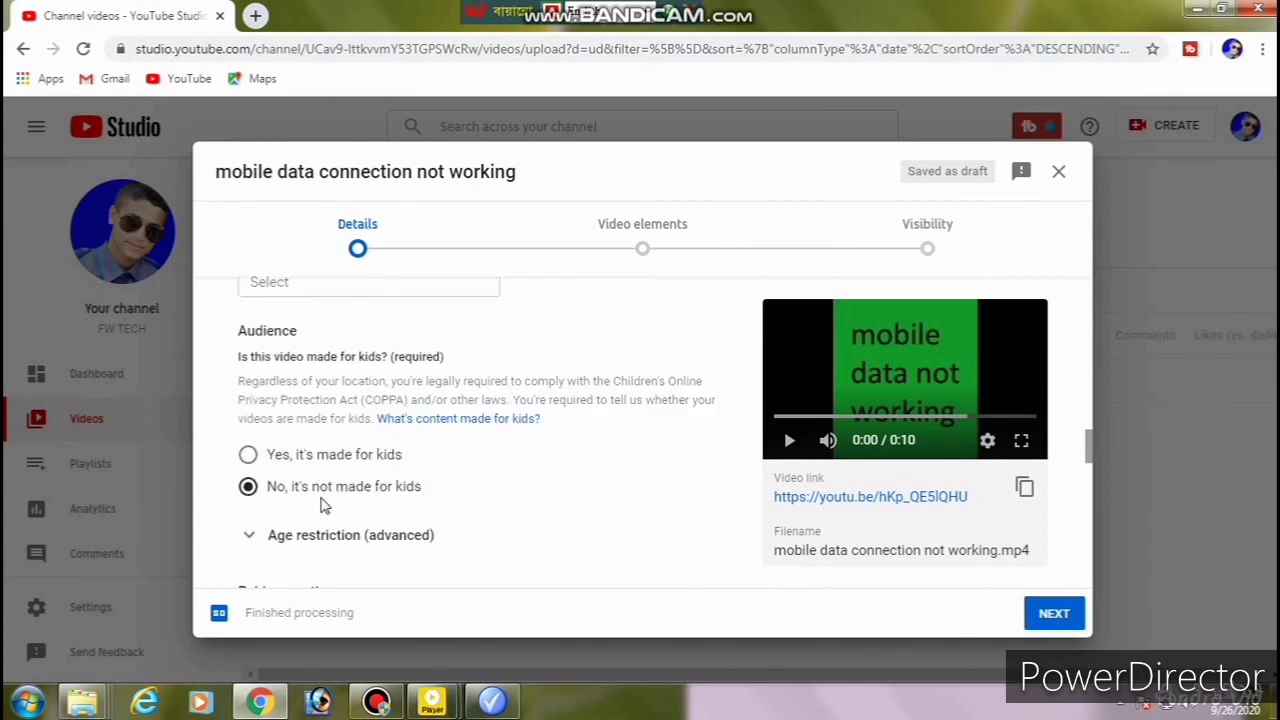
pyautogui.scroll(-5, 321, 507)
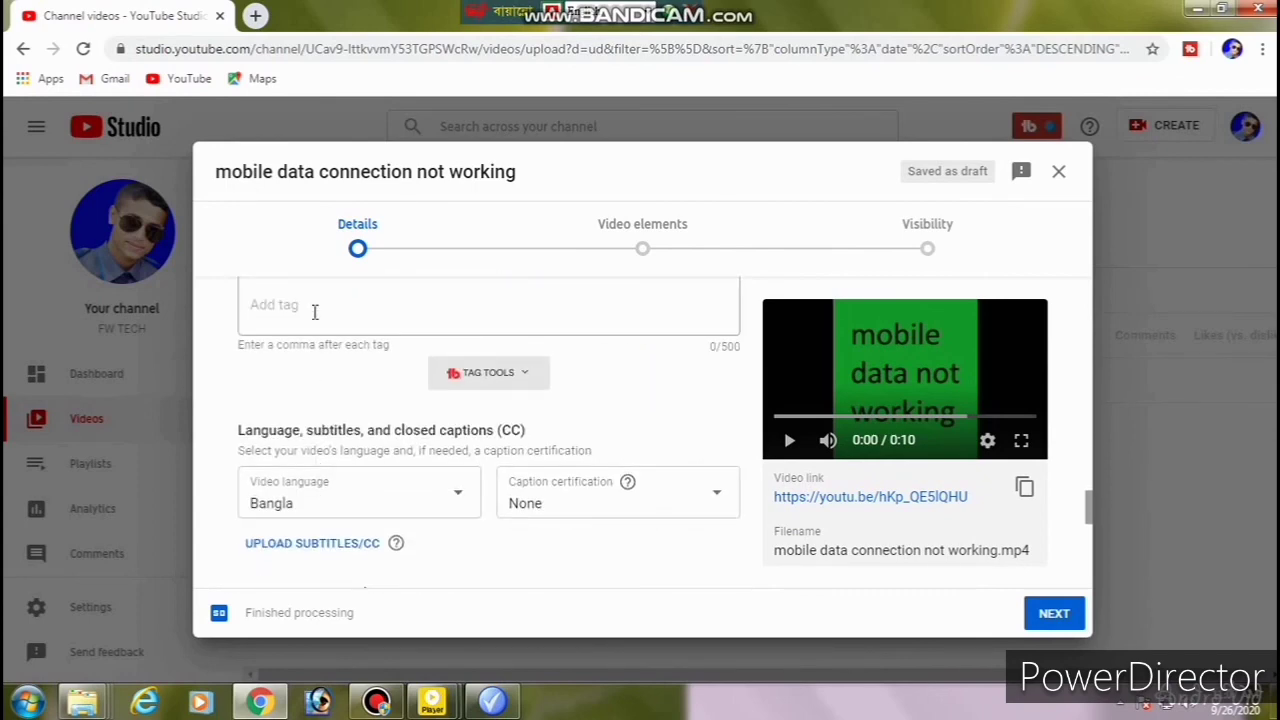
pyautogui.click(314, 312)
pyautogui.hotkey('ctrl', 'v')
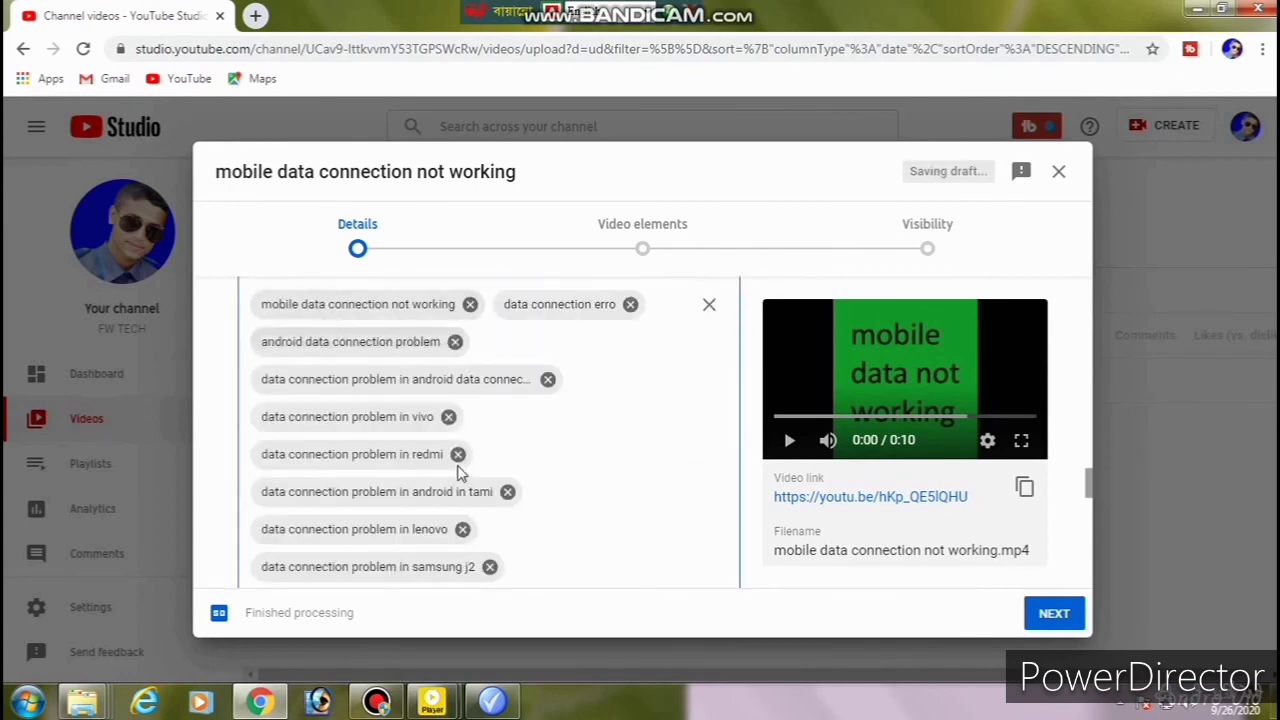
# Review the added tags along with the language, subtitle and recording date settings below them
pyautogui.scroll(-5, 537, 480)
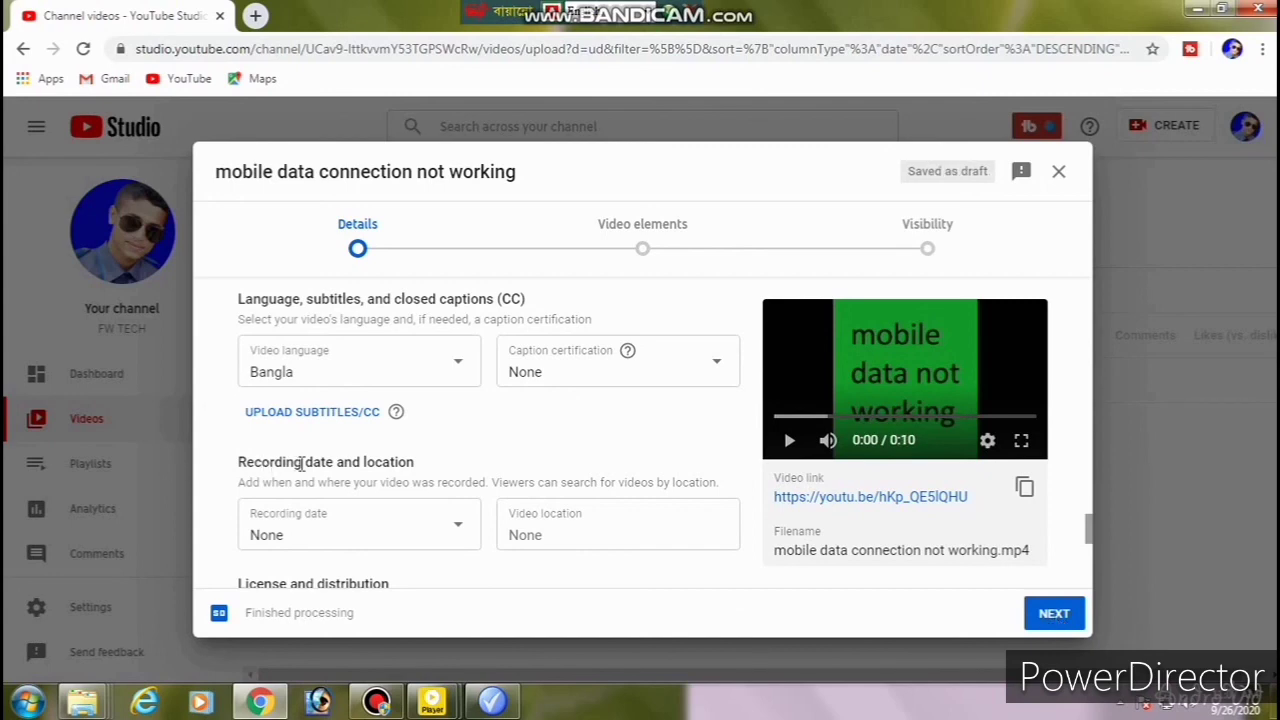
pyautogui.scroll(2, 371, 409)
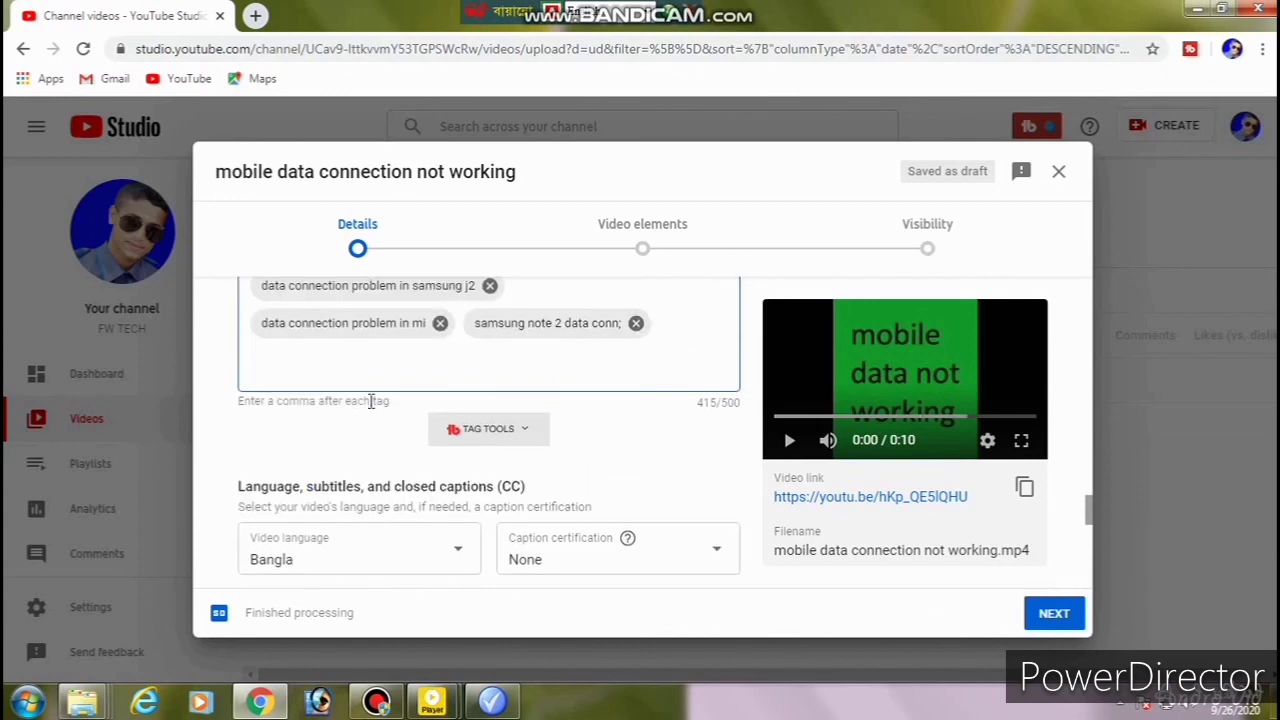
pyautogui.scroll(3, 371, 405)
pyautogui.scroll(-5, 371, 409)
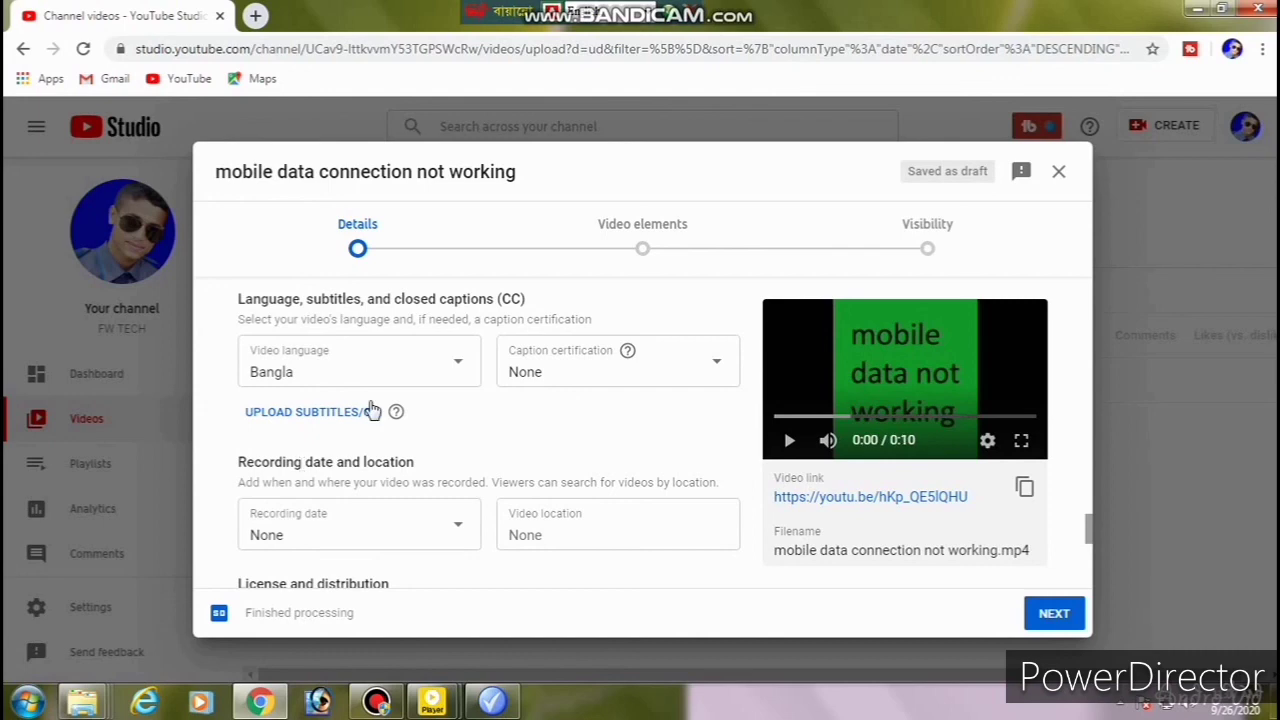
pyautogui.scroll(2, 371, 409)
pyautogui.scroll(3, 371, 405)
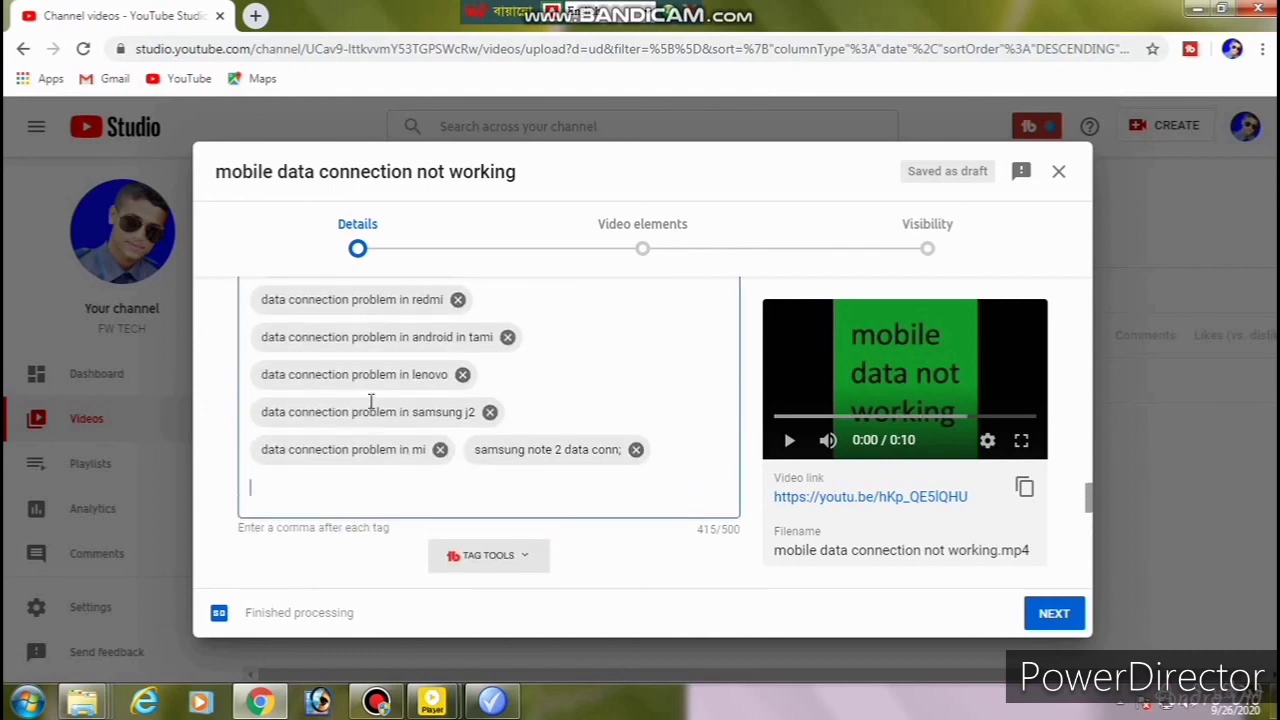
pyautogui.scroll(-5, 371, 405)
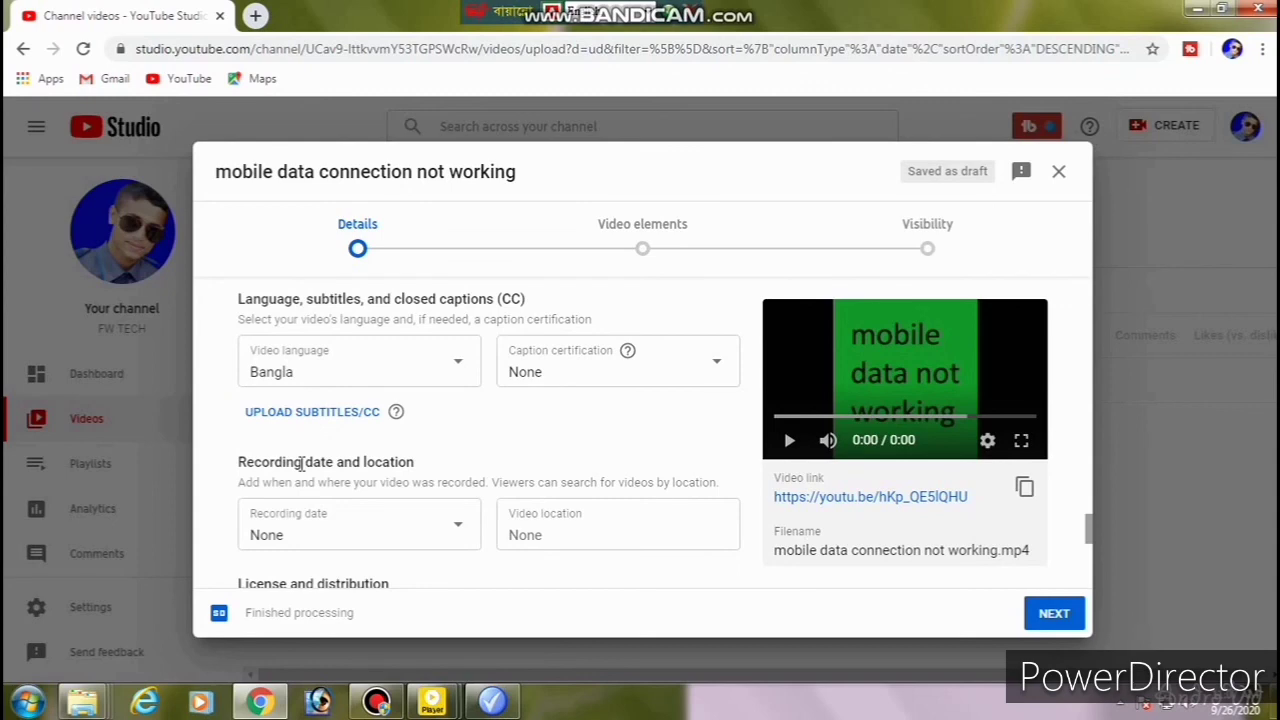
pyautogui.scroll(2, 371, 405)
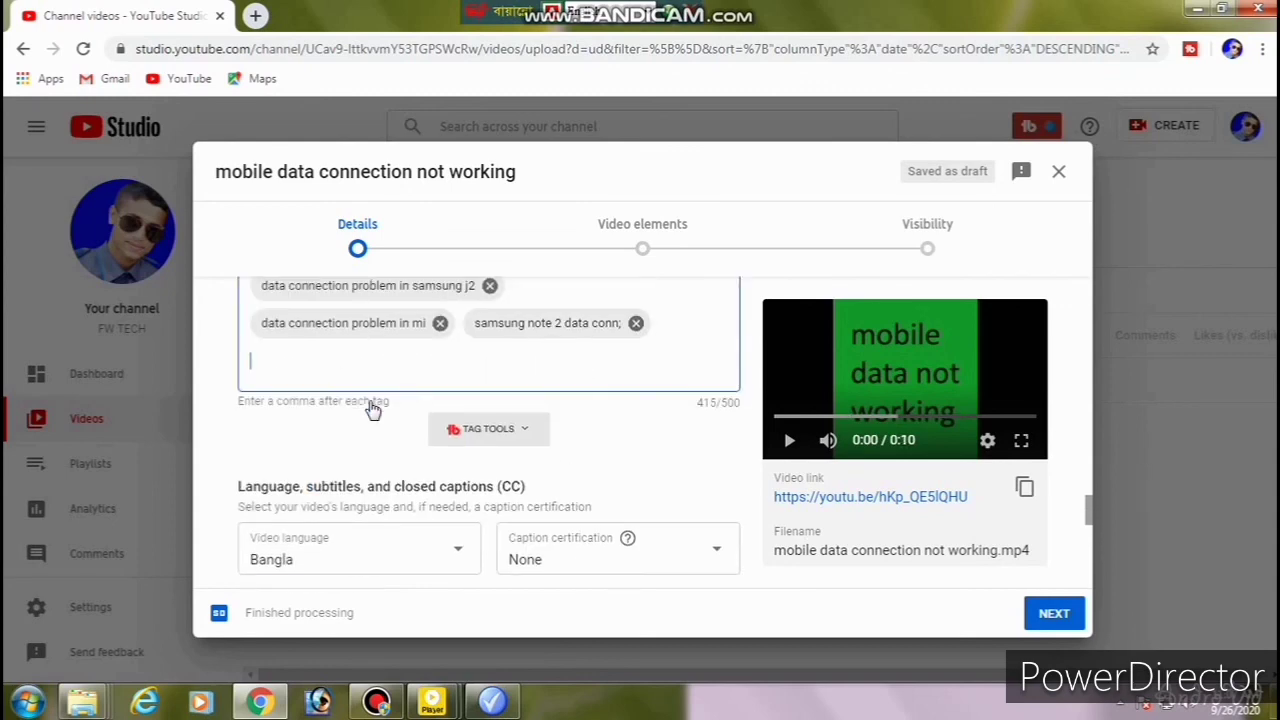
pyautogui.scroll(3, 371, 401)
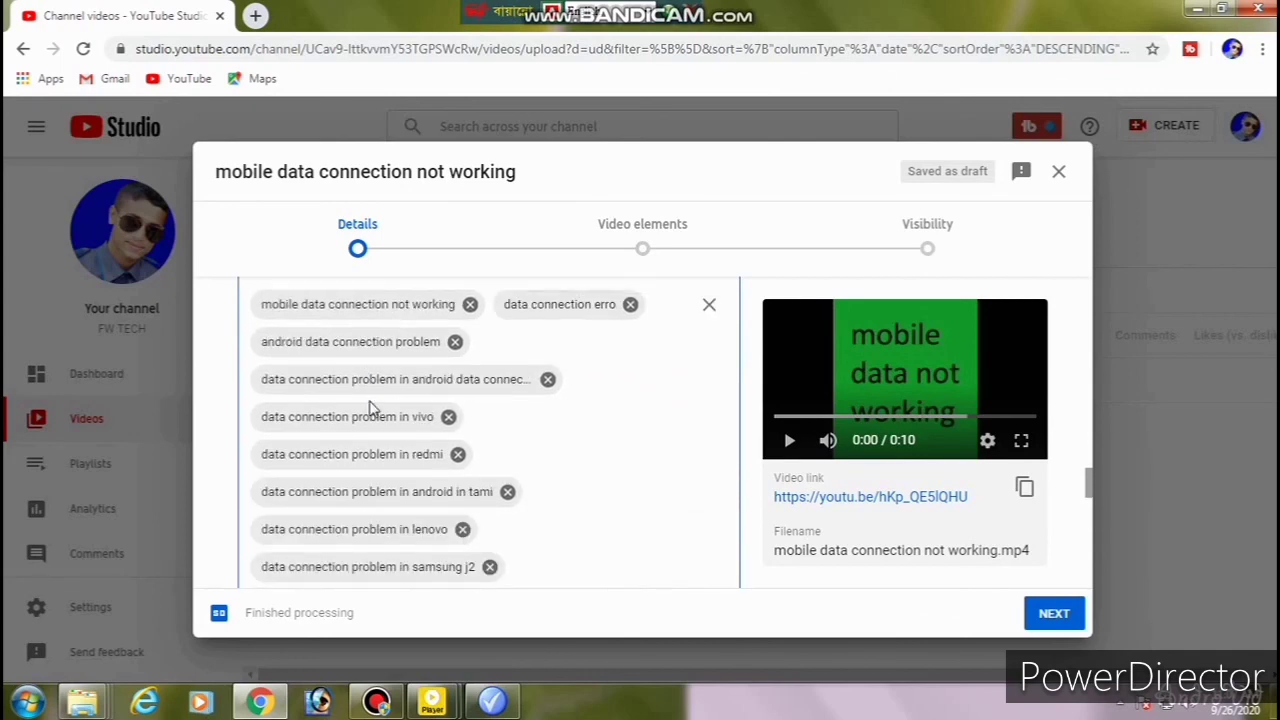
pyautogui.scroll(-5, 371, 401)
pyautogui.scroll(3, 300, 462)
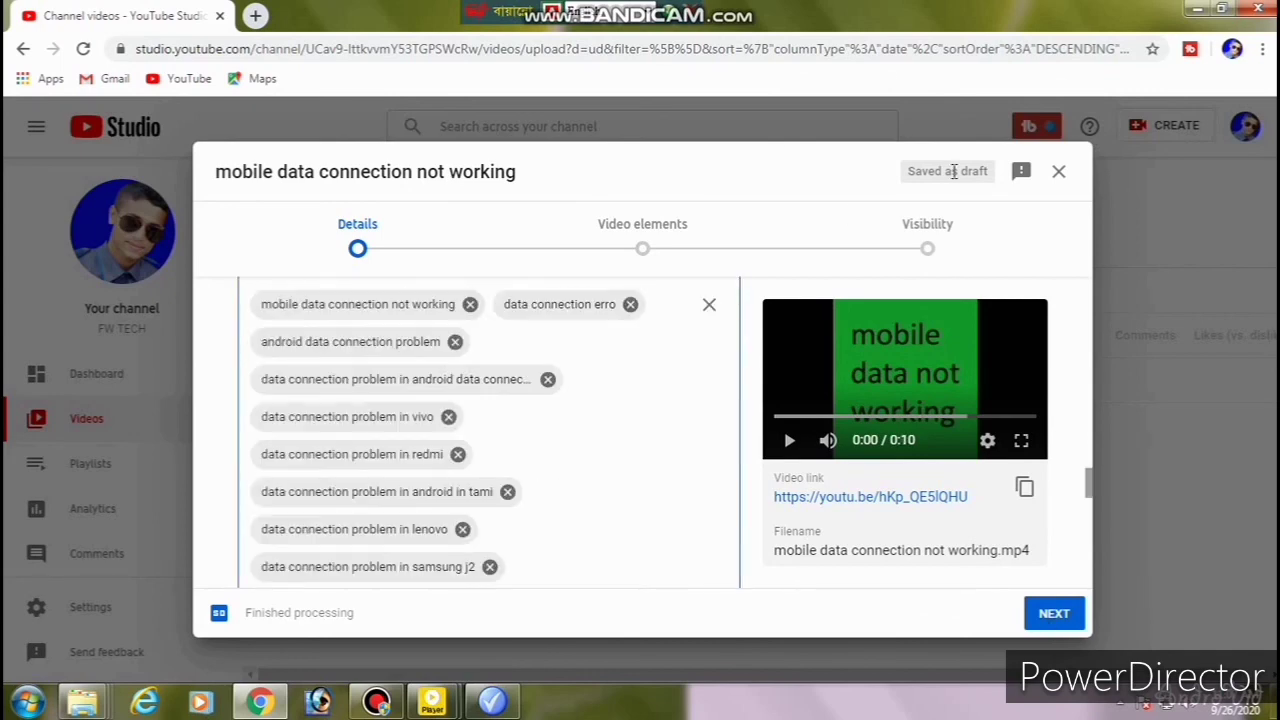